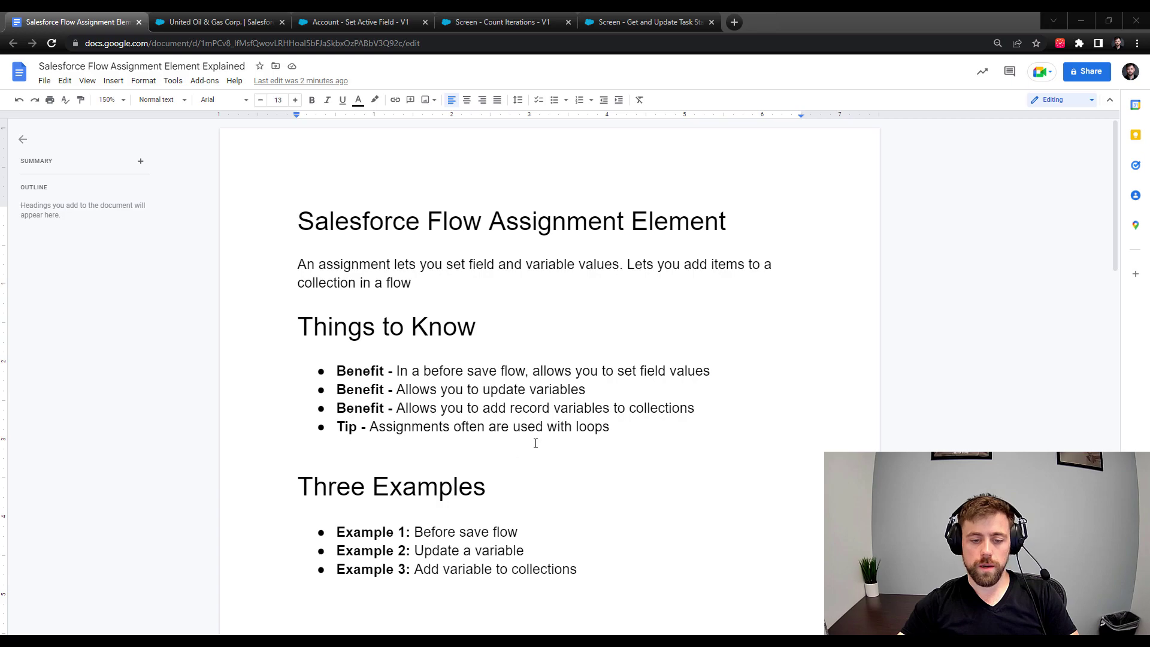
Step: Review the assignment element notes and switch to the Account - Set Active Field flow in Flow Builder
scroll(471, 528, "down", 1)
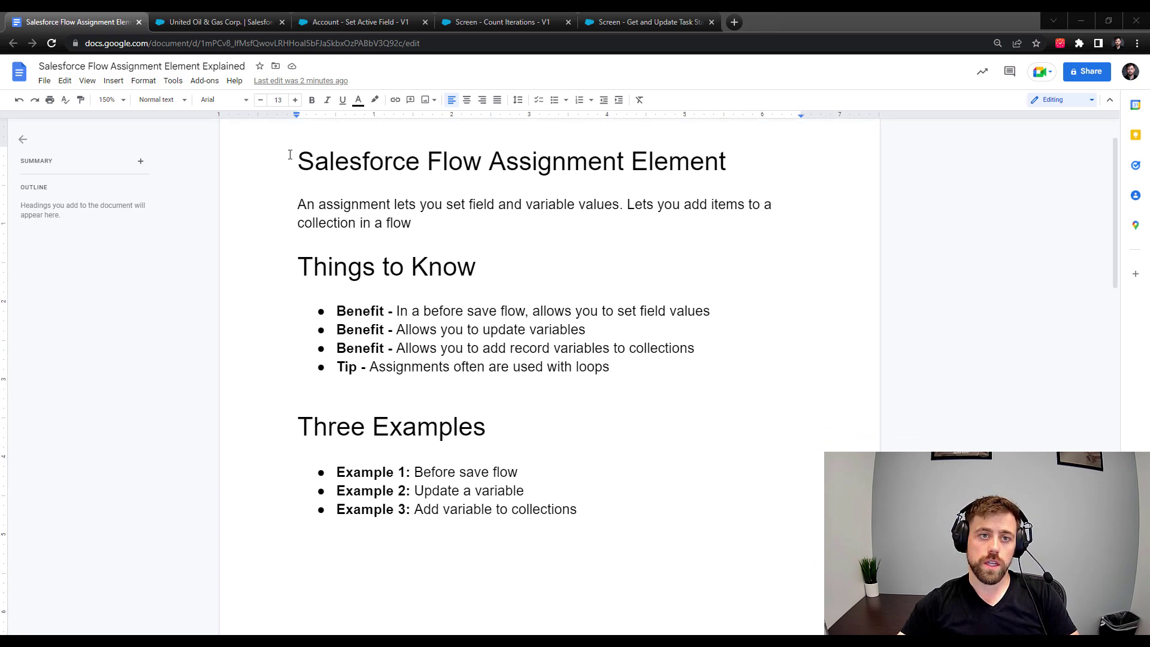
left_click(347, 24)
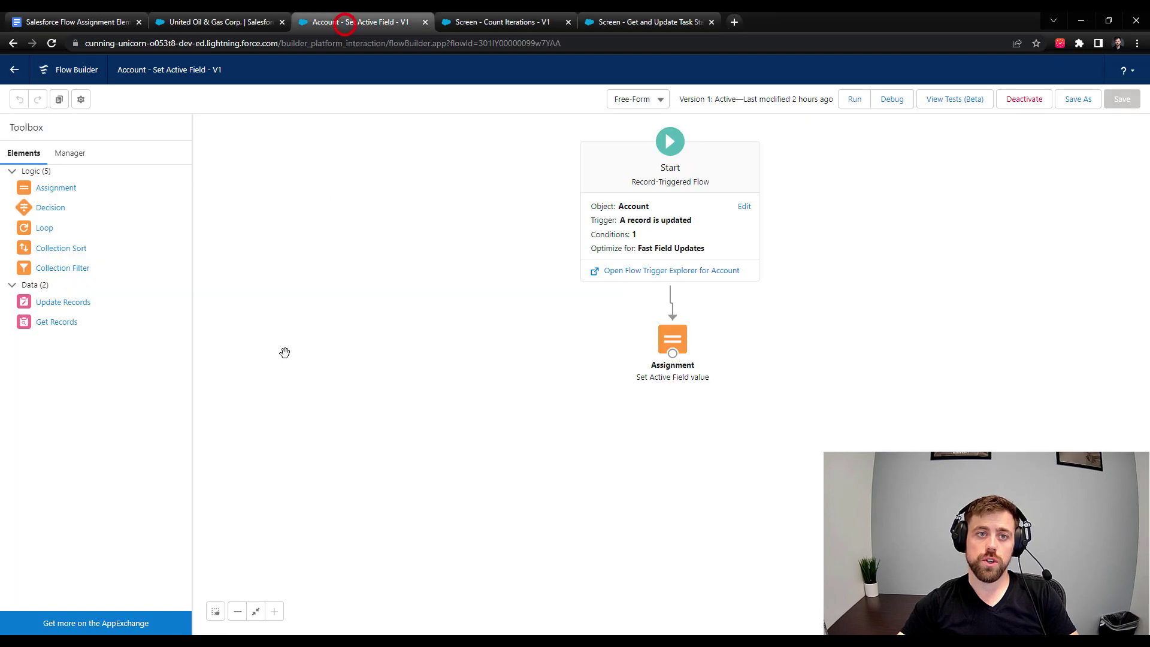
left_click_drag(864, 262, 811, 300)
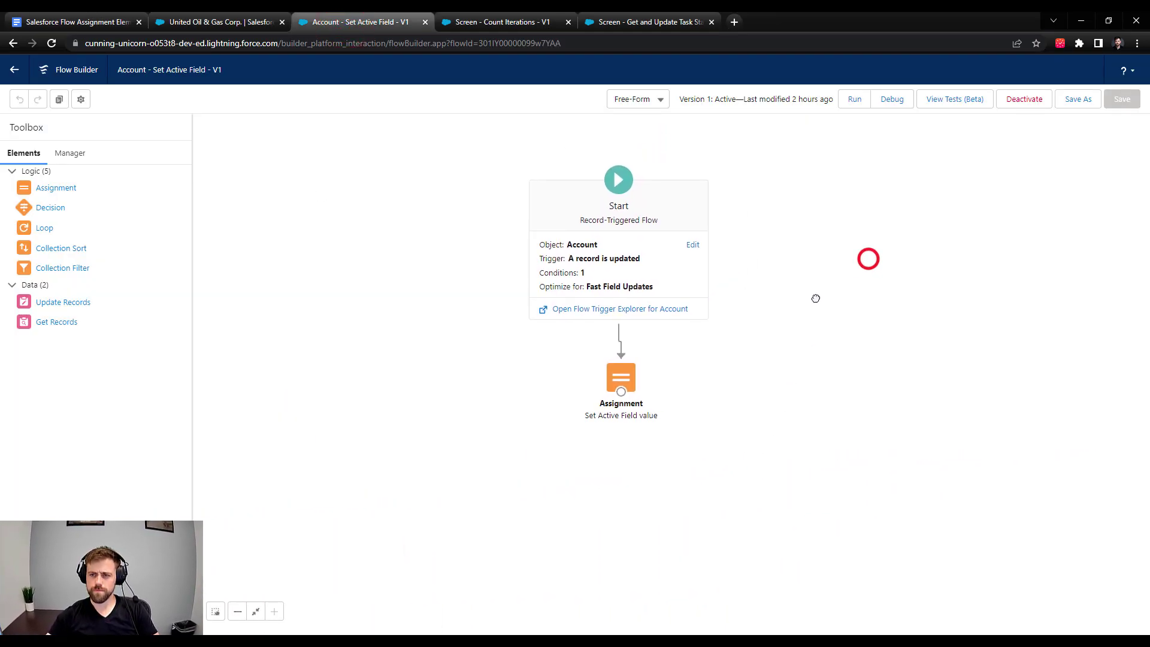
left_click(608, 389)
left_click_drag(608, 390, 618, 392)
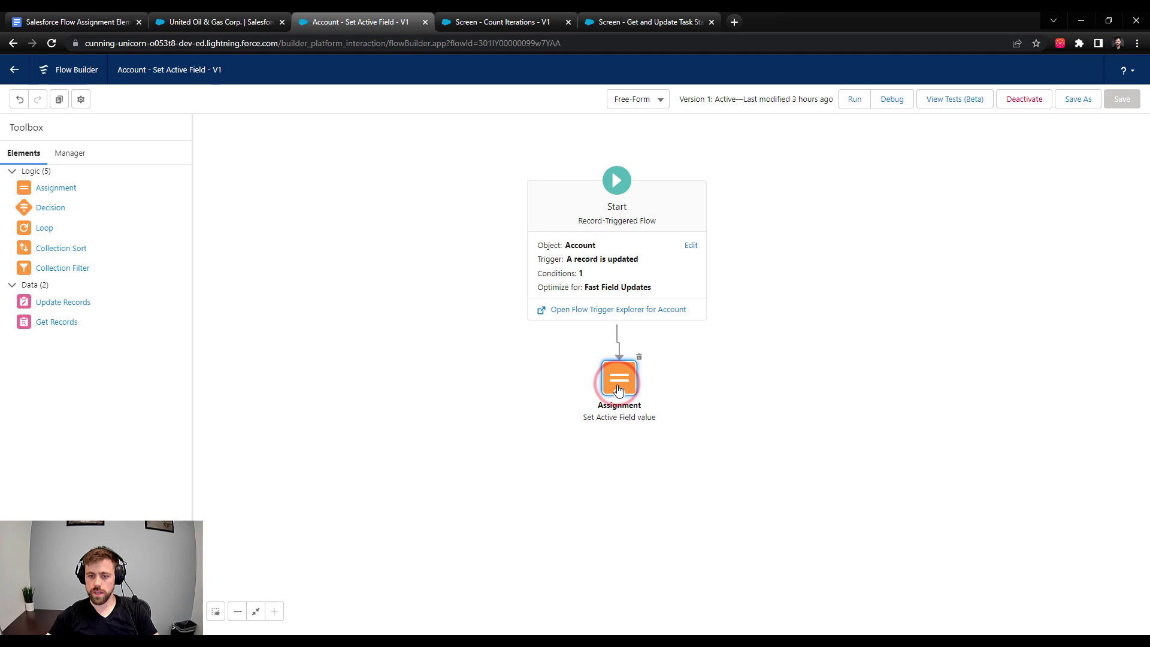
key("F5")
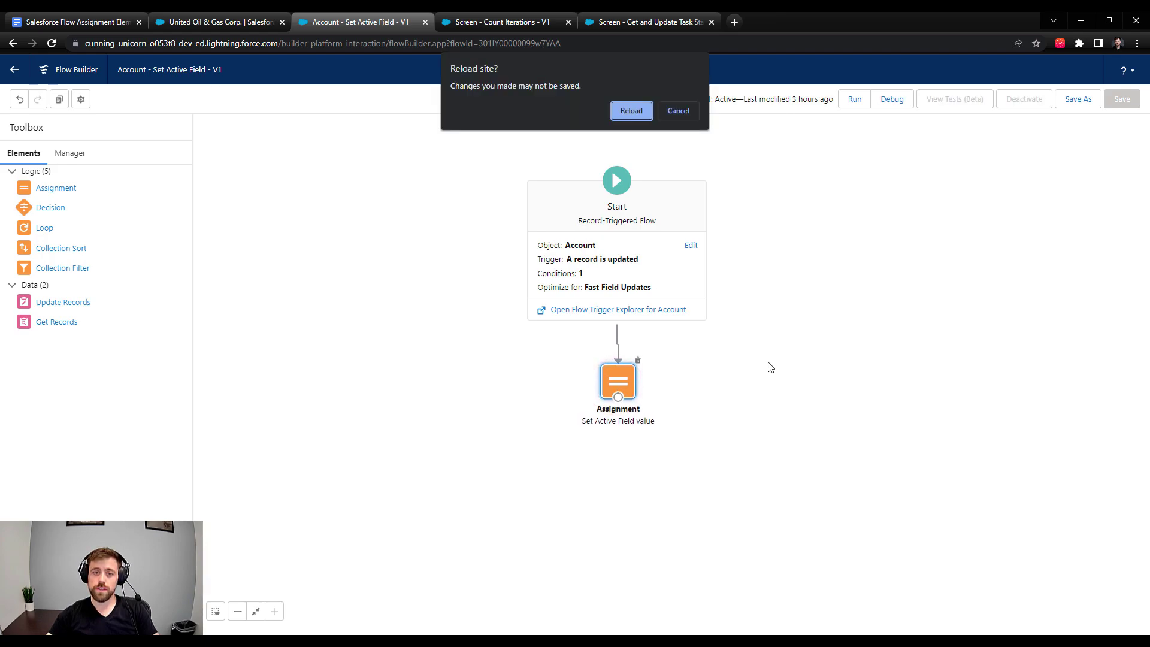
left_click(617, 109)
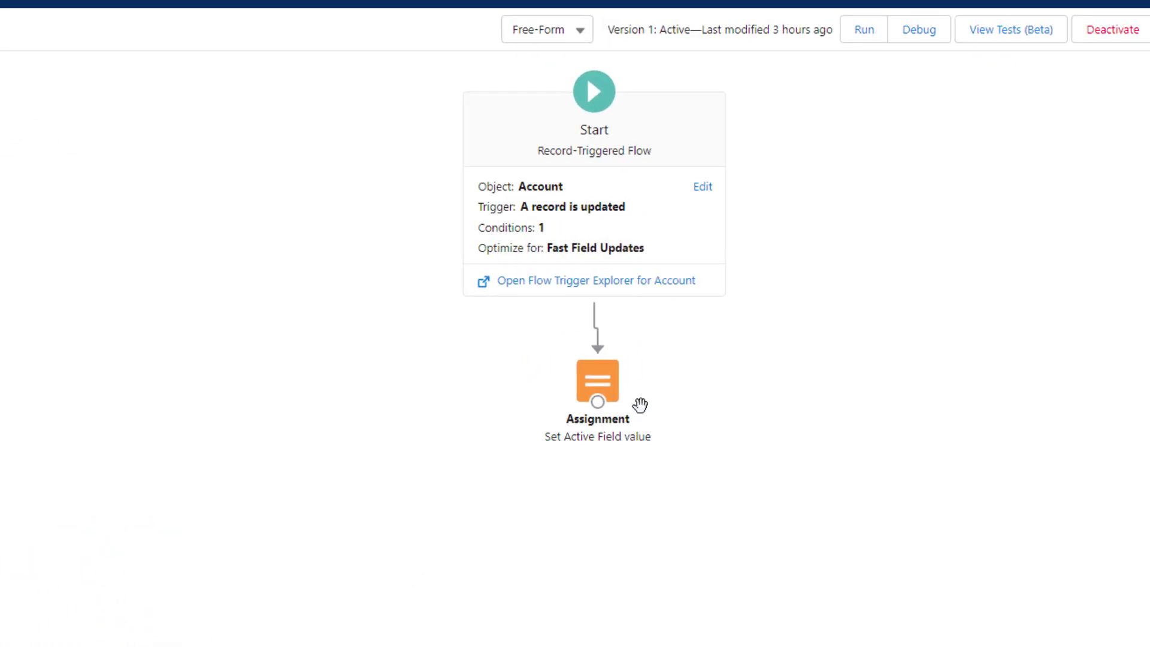
Step: Examine the Start element's object, trigger, entry conditions, run frequency and optimization settings
left_click_drag(937, 249, 840, 353)
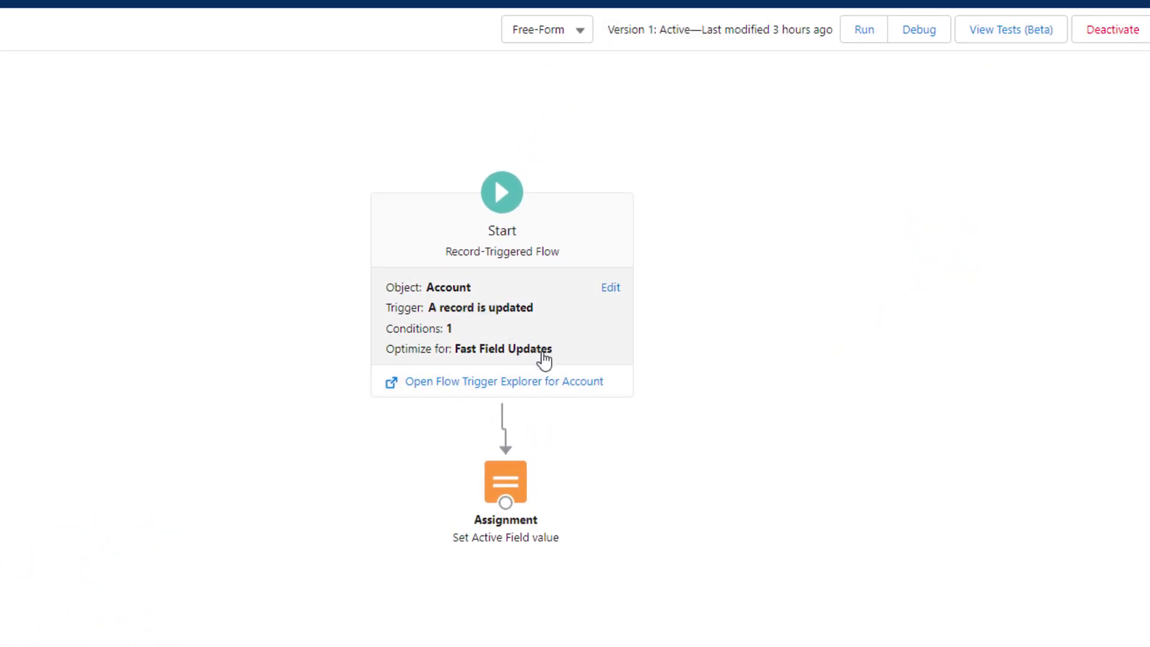
left_click(614, 288)
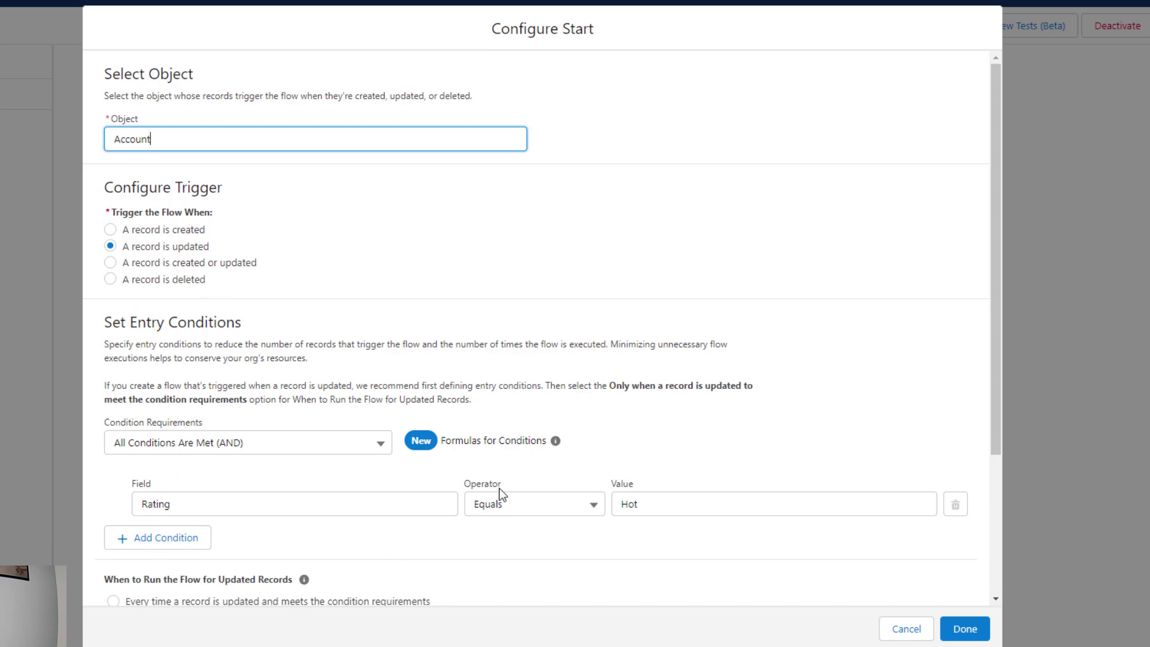
scroll(665, 507, "down", 3)
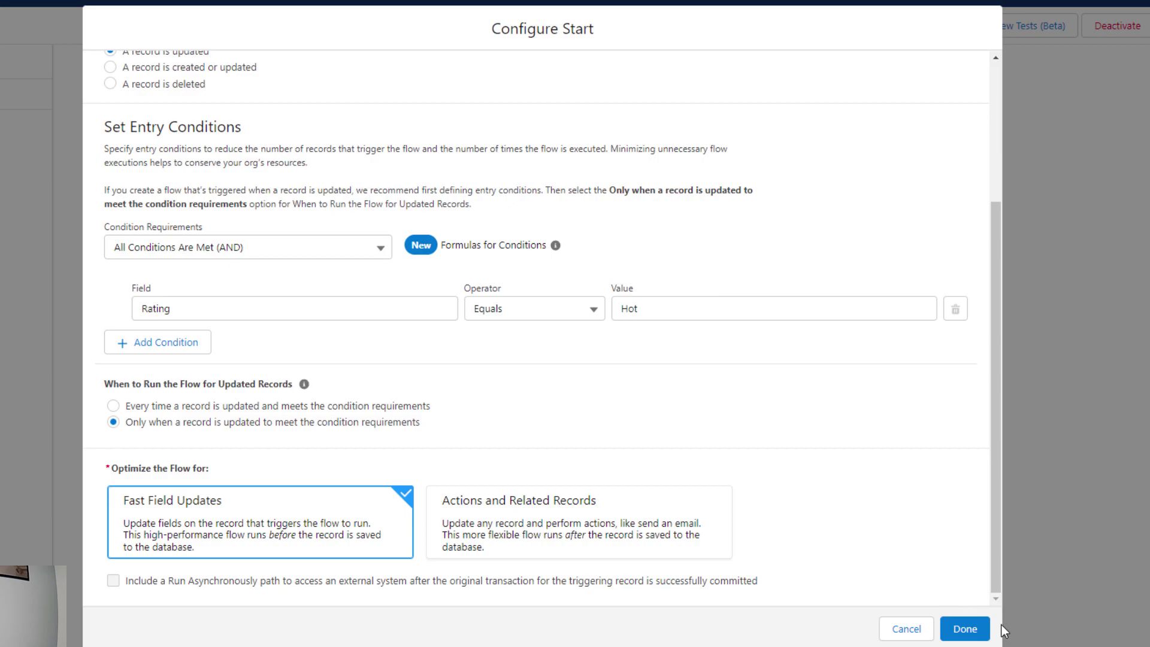
left_click(965, 628)
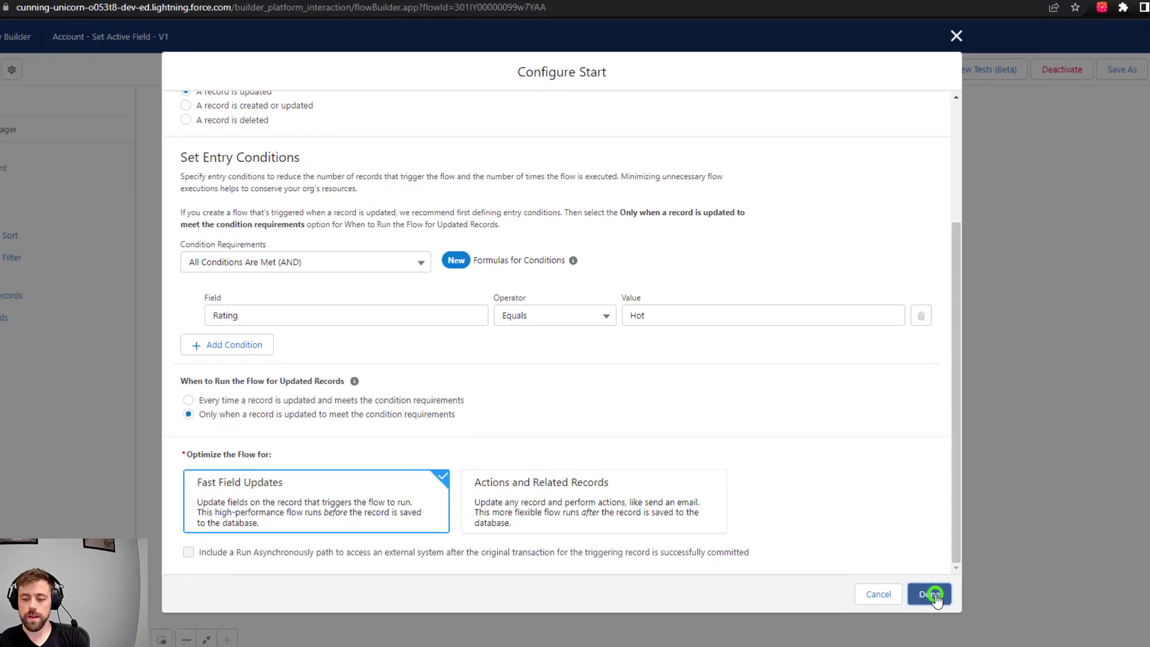
left_click(753, 263)
left_click(585, 430)
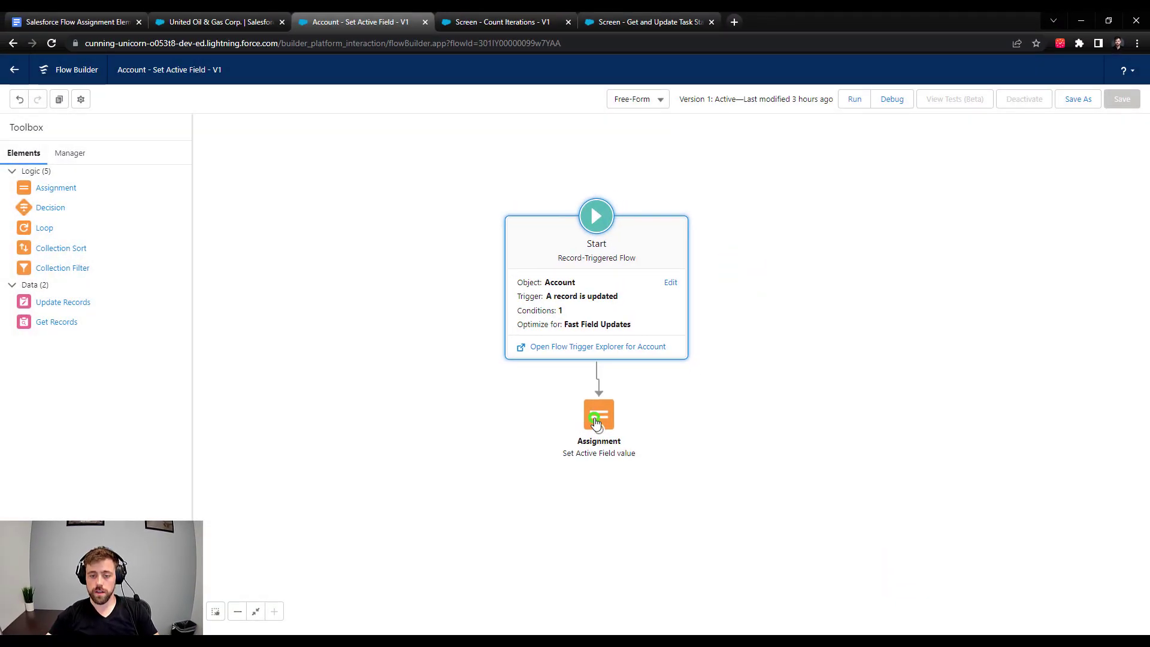
left_click(671, 284)
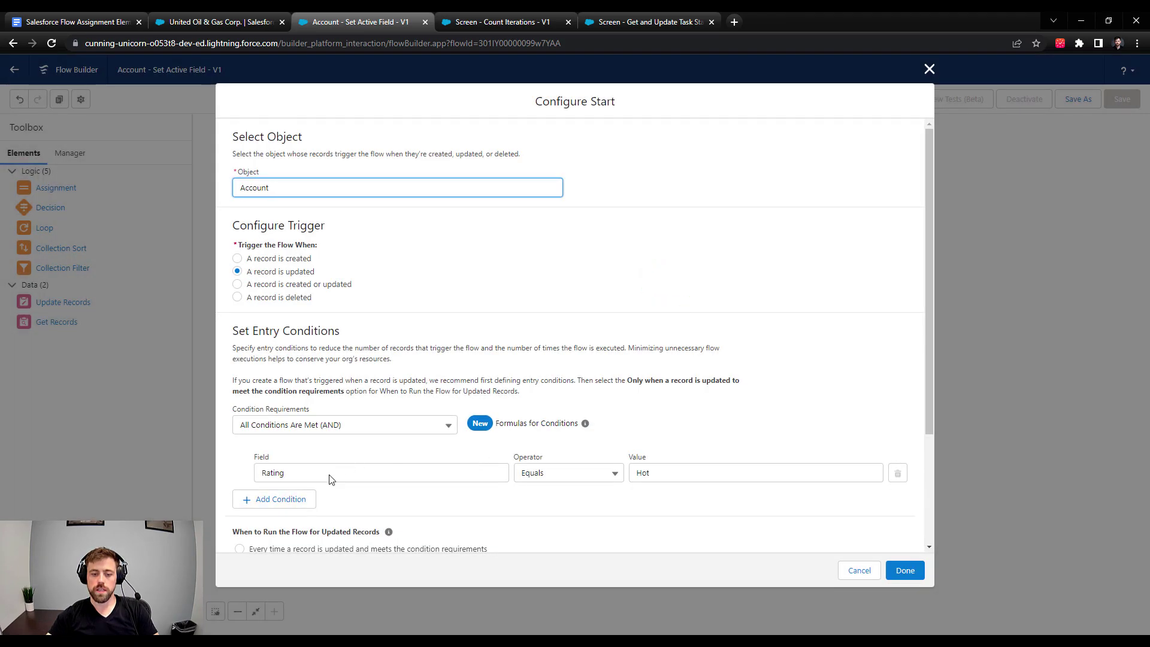
left_click(905, 570)
Step: Open the Set Active Field value assignment to review its variable, operator and value
left_click(601, 419)
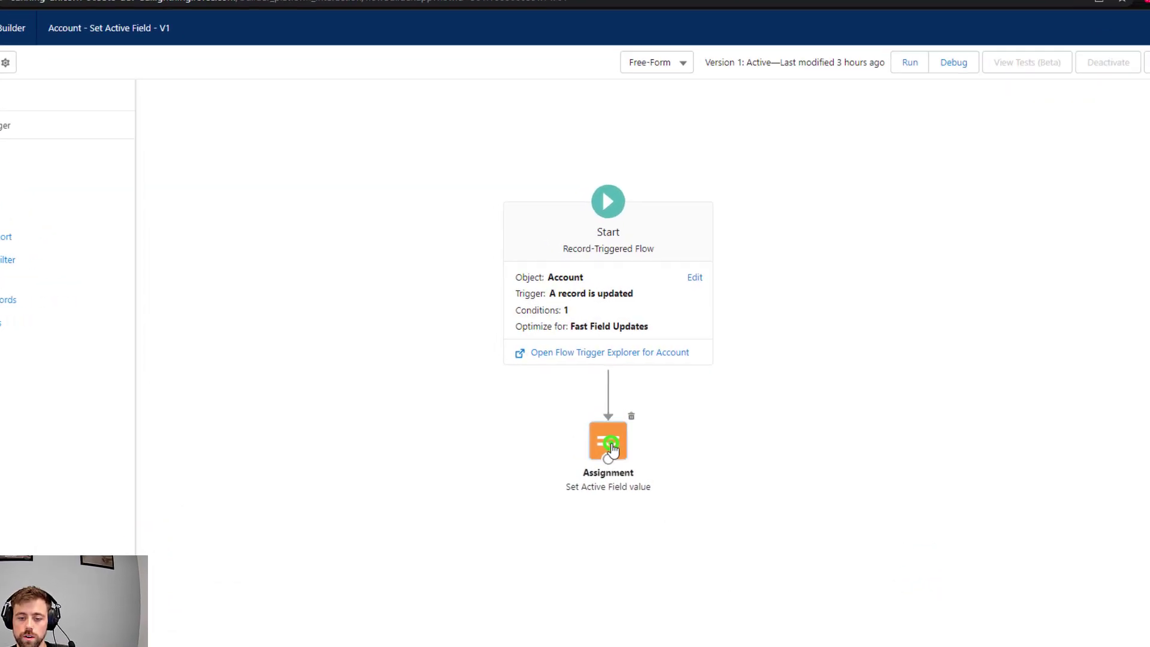
left_click(610, 446)
left_click(680, 504)
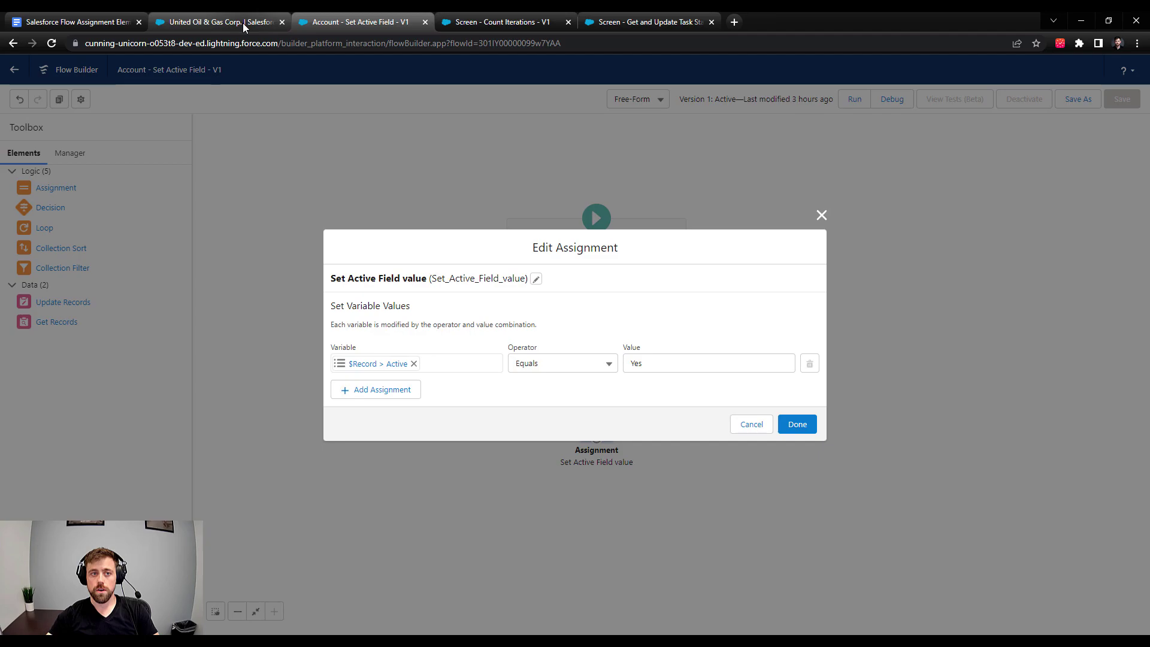
Step: Switch to the United Oil & Gas Corp. account record and review its Rating and remaining detail fields
left_click(243, 23)
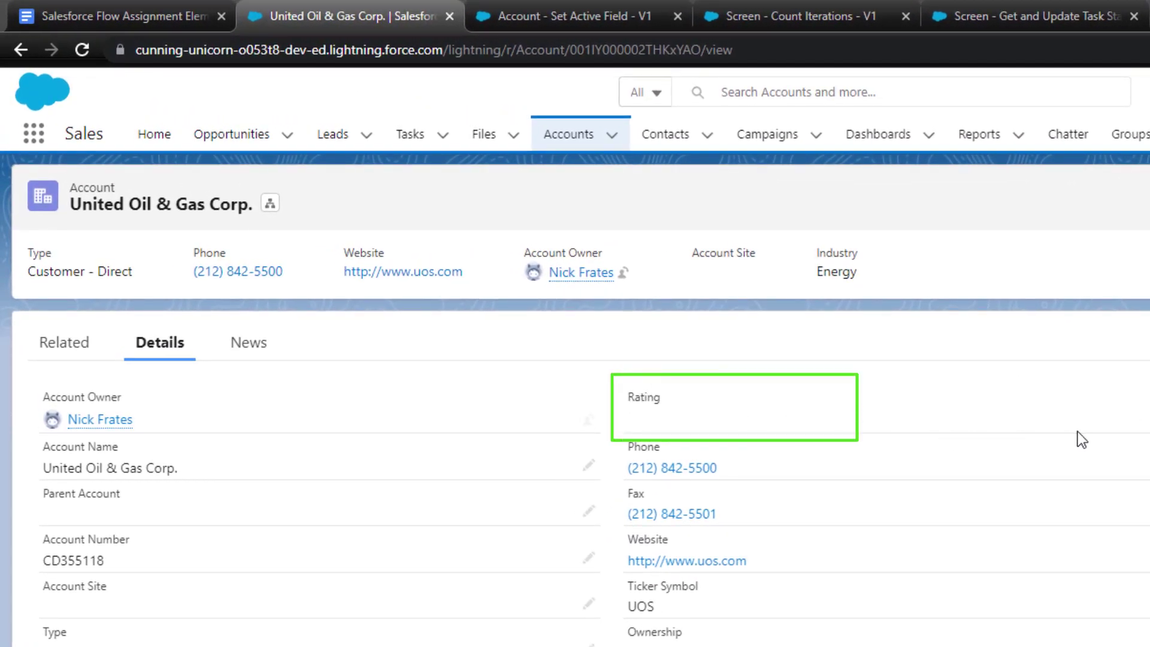
scroll(907, 539, "down", 5)
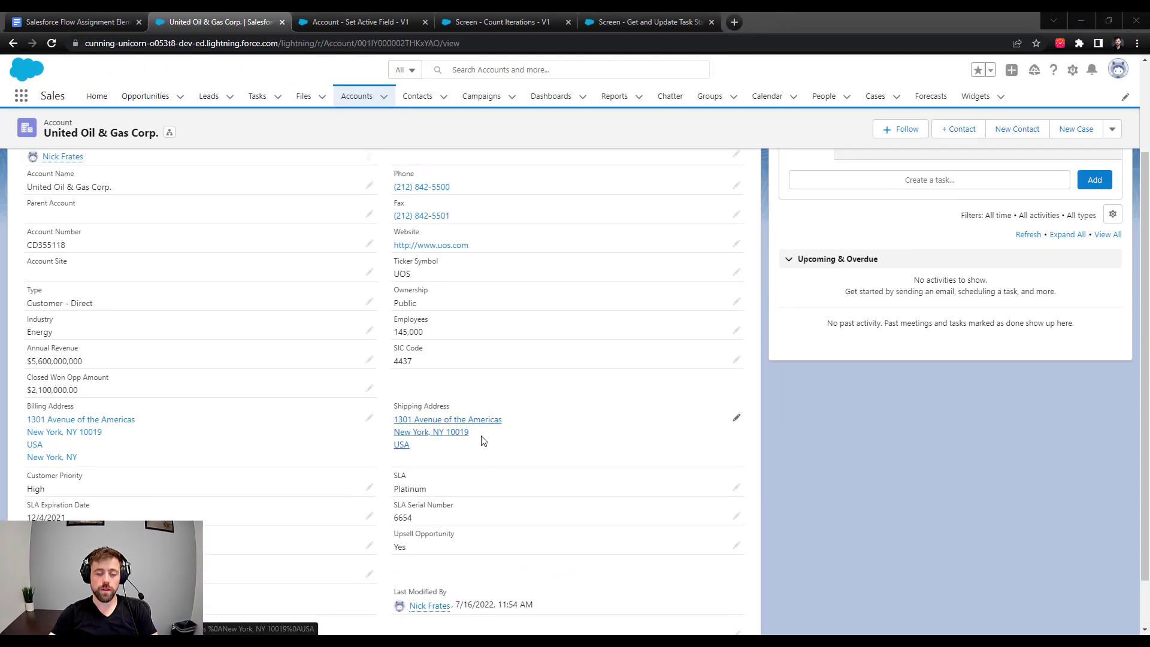
scroll(482, 441, "up", 3)
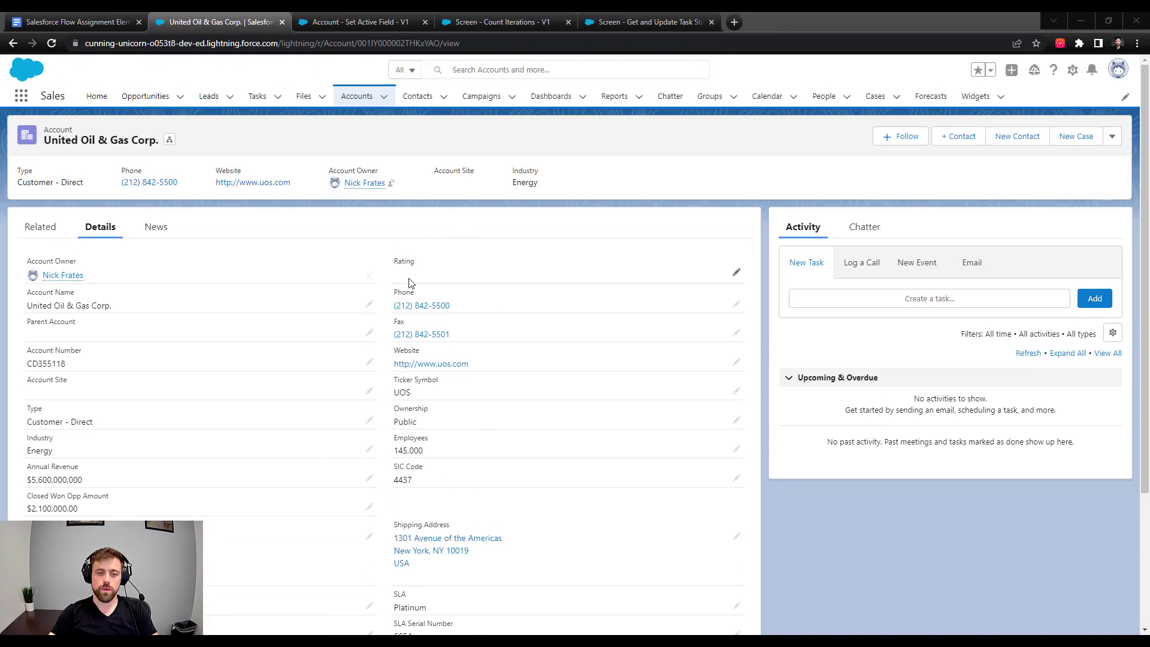
Step: Set the United Oil & Gas Corp. account's Rating to Hot, check the Active field and save the record
left_click(736, 272)
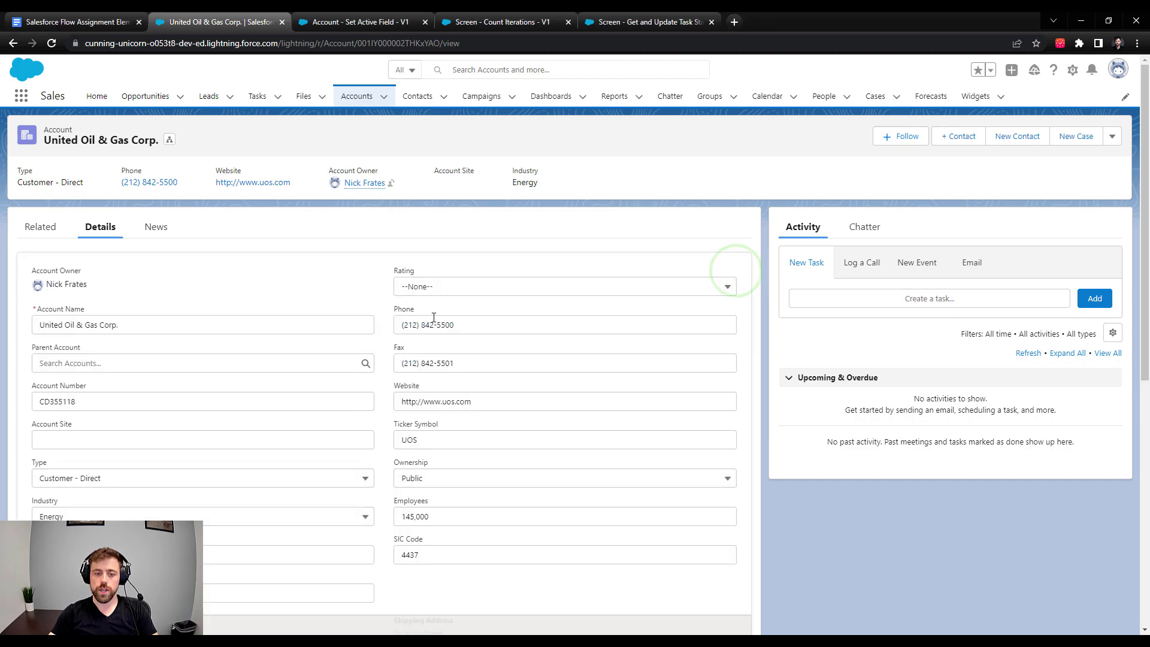
left_click(439, 288)
left_click(441, 330)
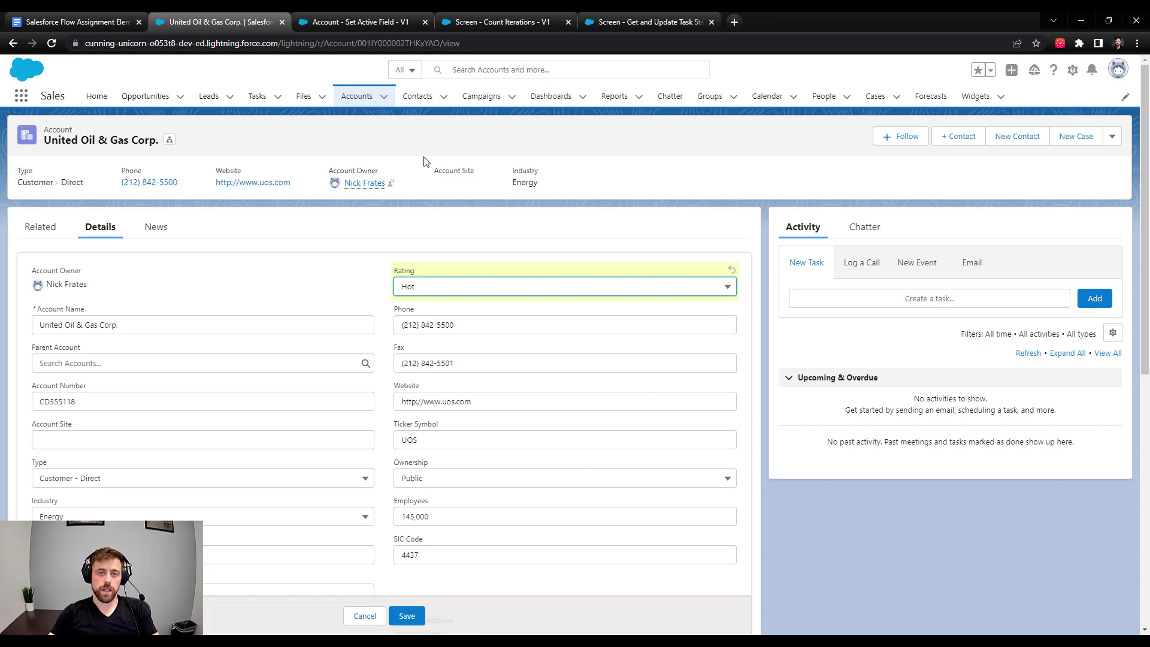
scroll(395, 455, "down", 2)
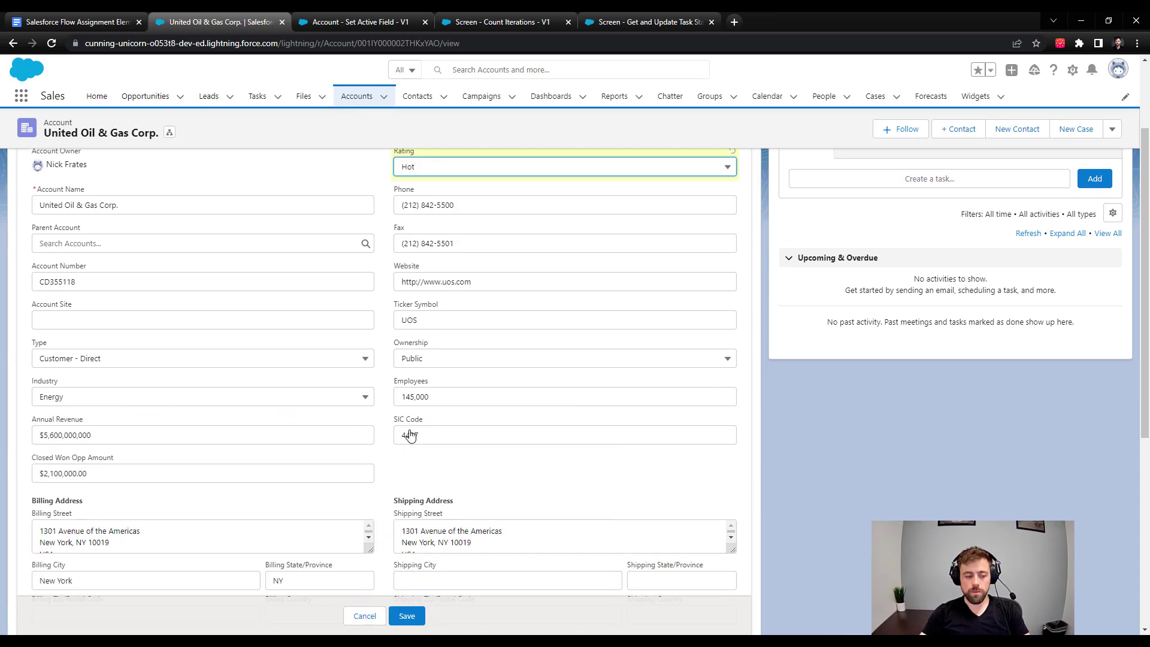
scroll(185, 475, "down", 2)
scroll(39, 581, "down", 2)
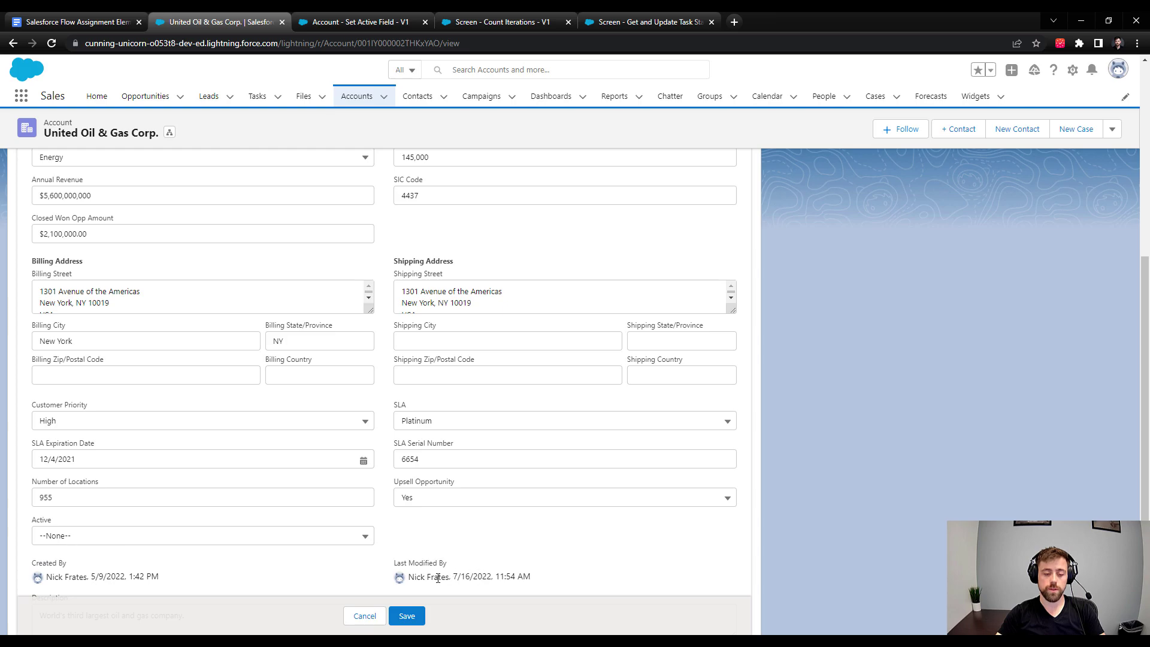
scroll(509, 462, "up", 6)
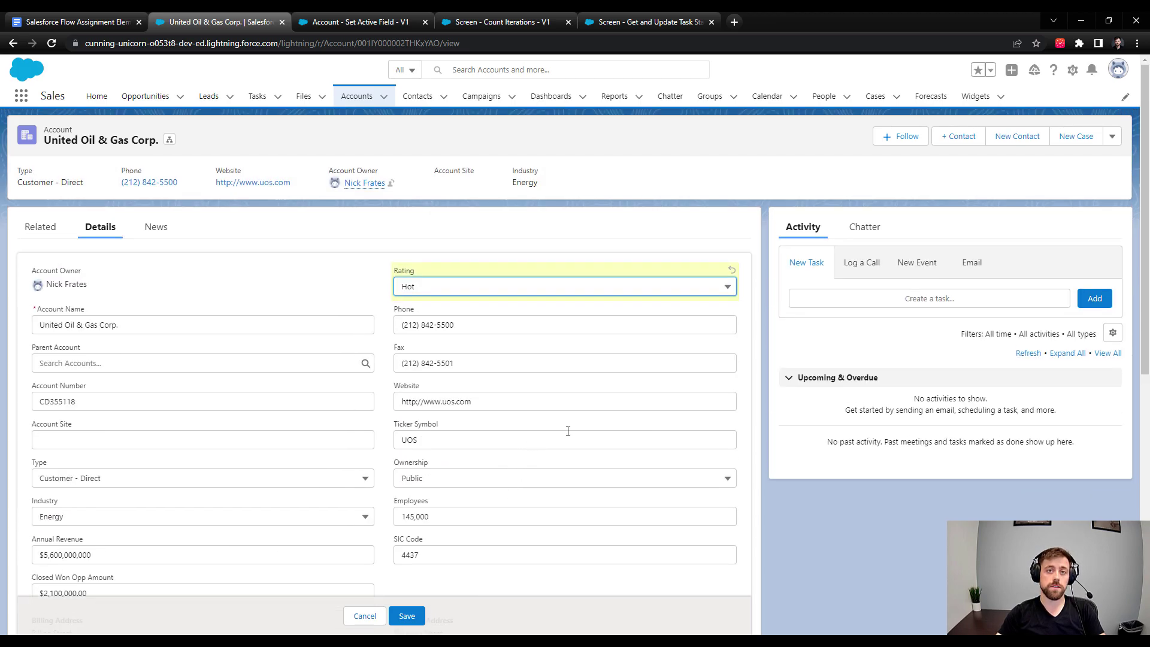
left_click(406, 615)
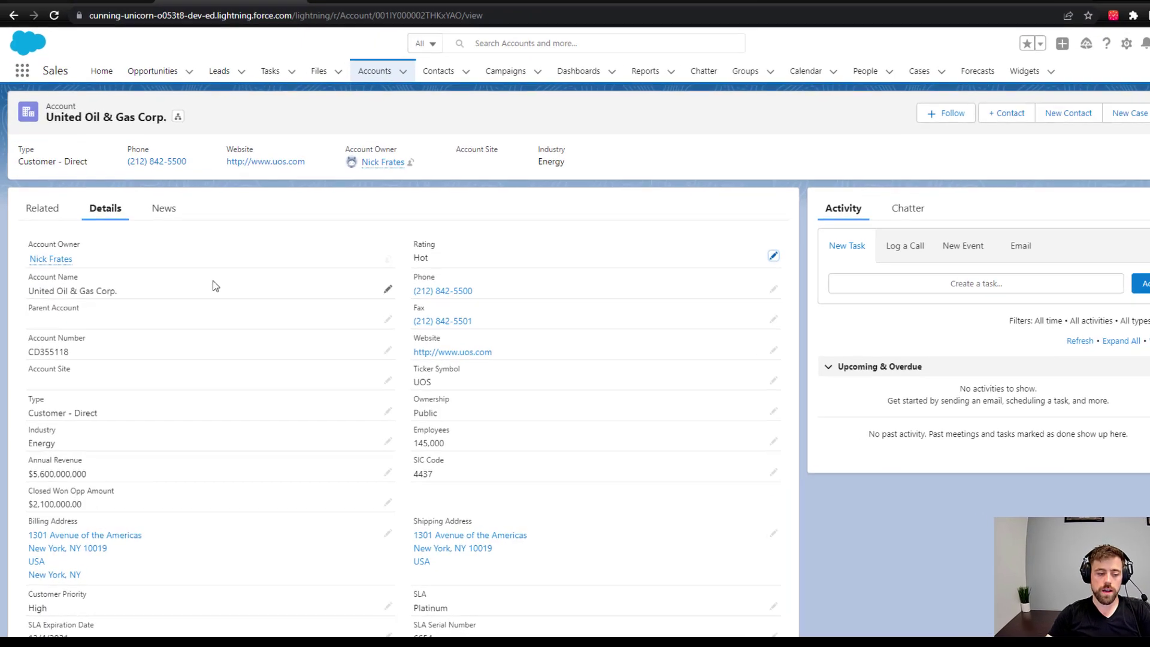
Step: Check the Active field on the saved account, and return to the Set Active Field flow to close its assignment settings
scroll(203, 305, "down", 4)
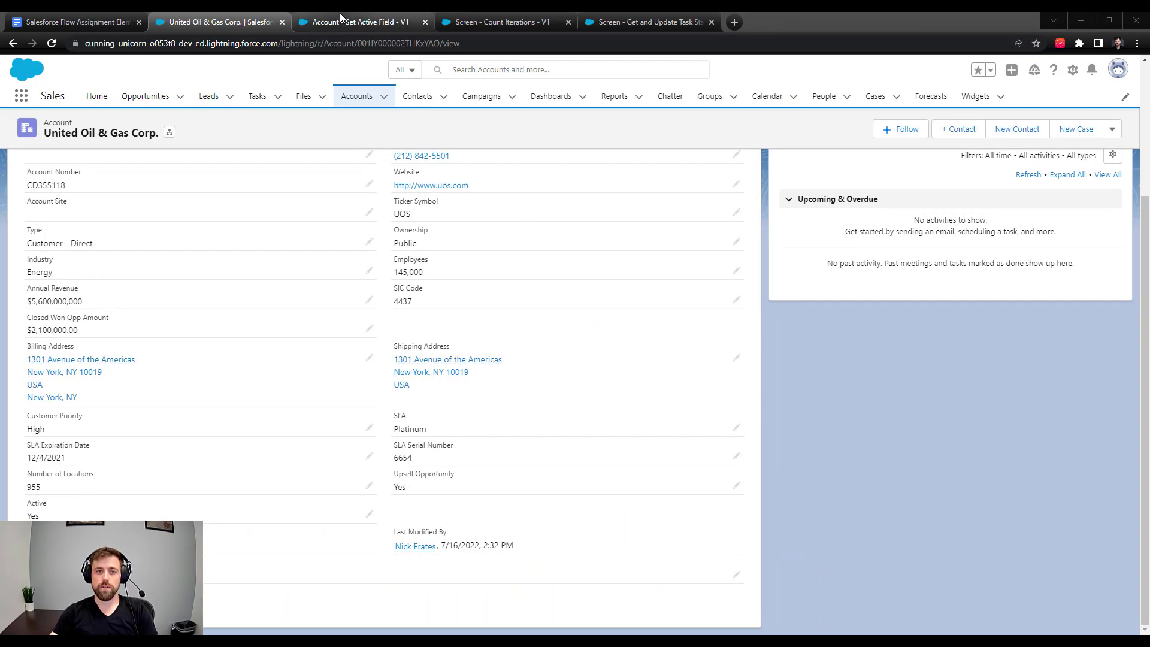
left_click(340, 19)
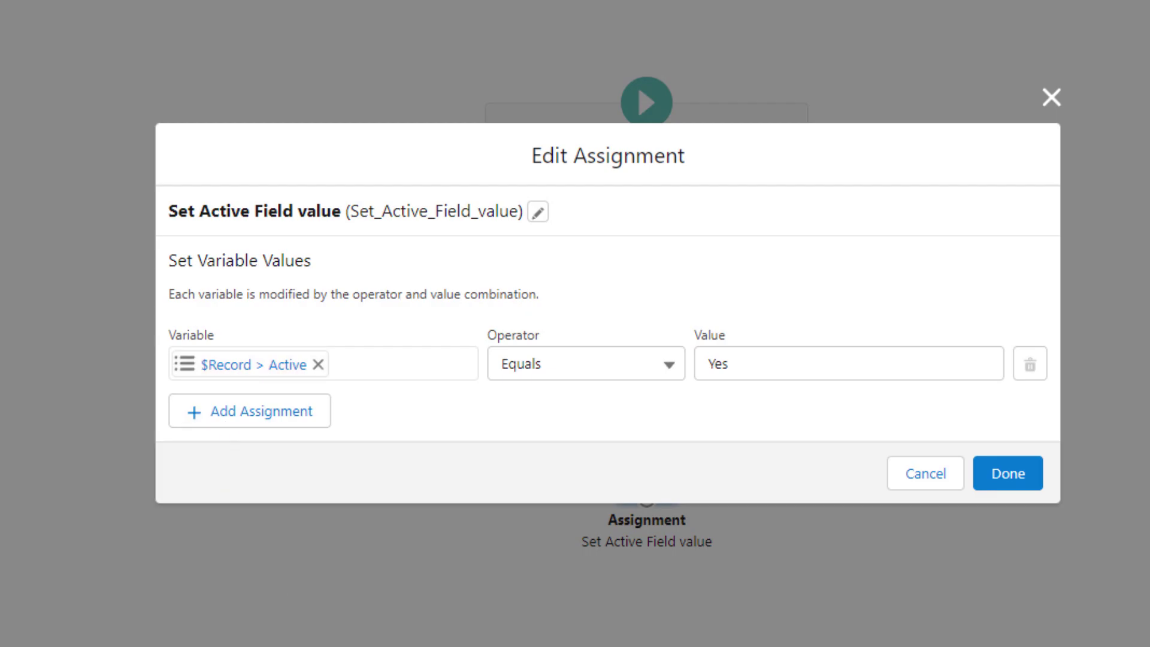
left_click(1006, 473)
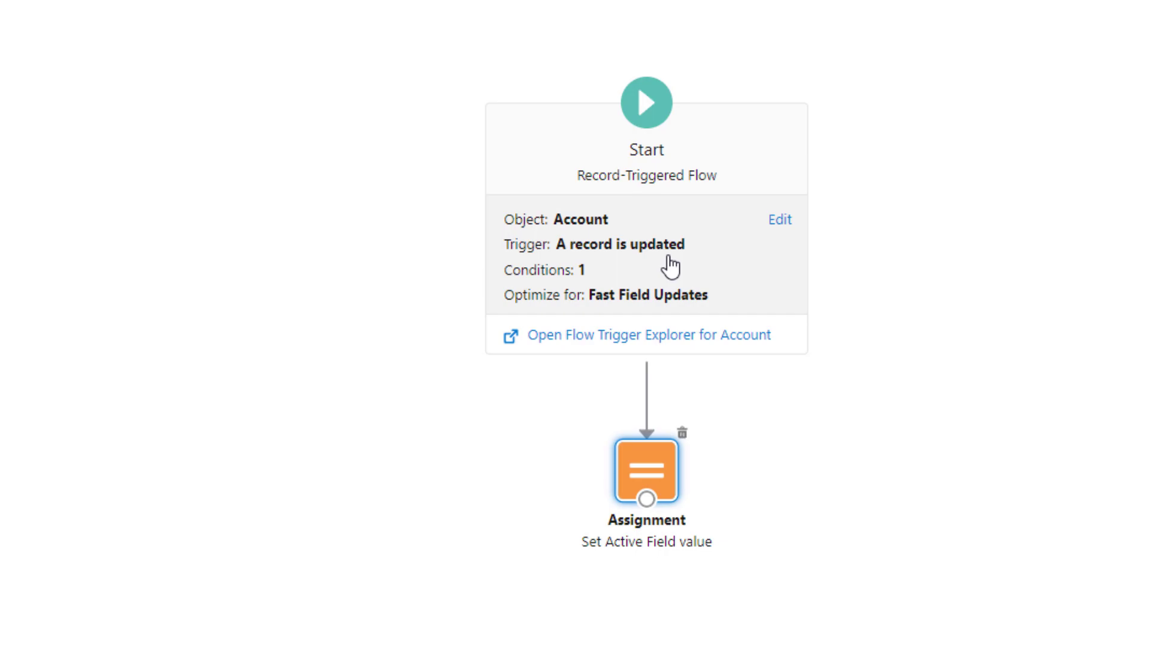
Step: Review the Start element's configuration once more, followed by the Set Active Field value assignment, and close both
left_click(779, 222)
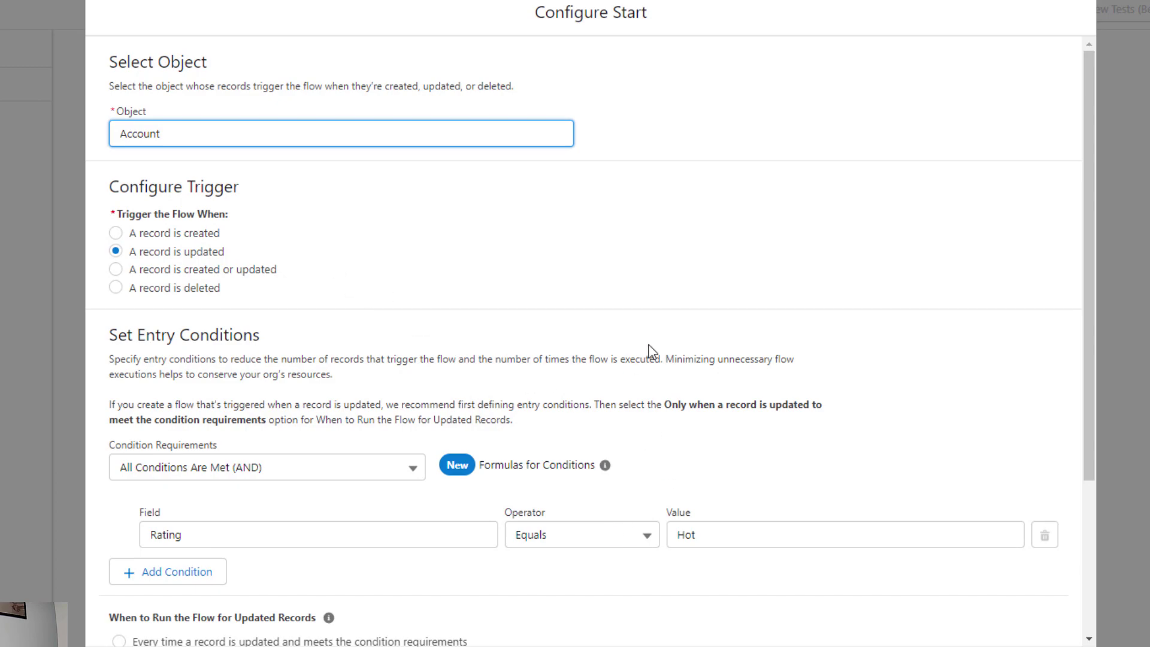
scroll(652, 351, "down", 3)
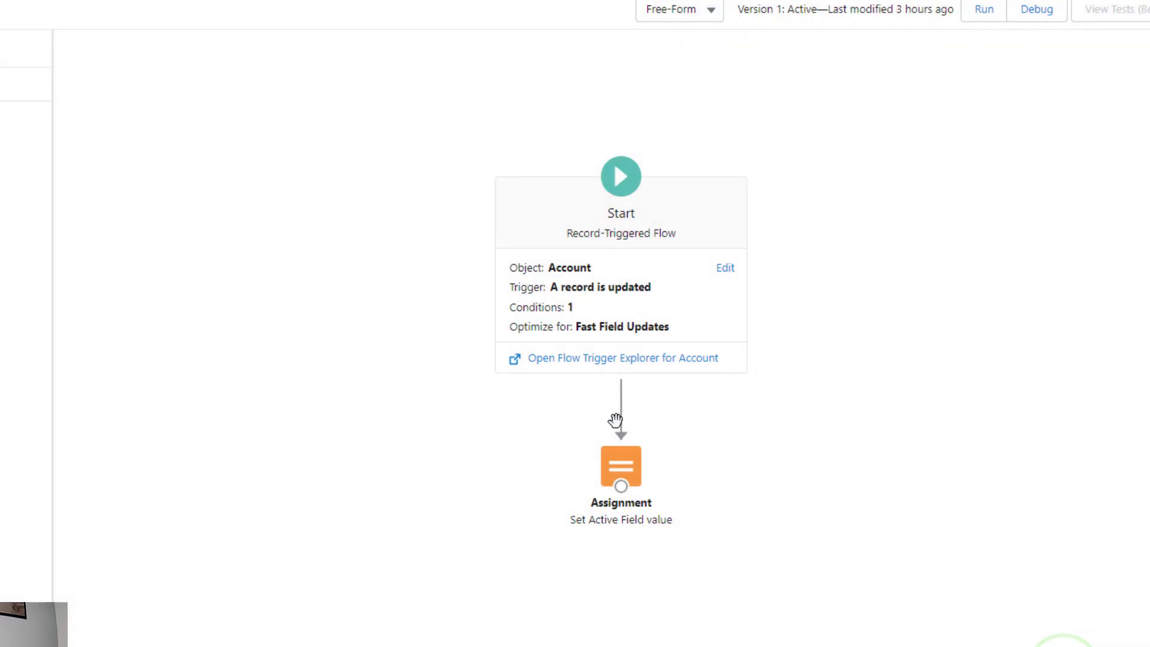
double_click(638, 478)
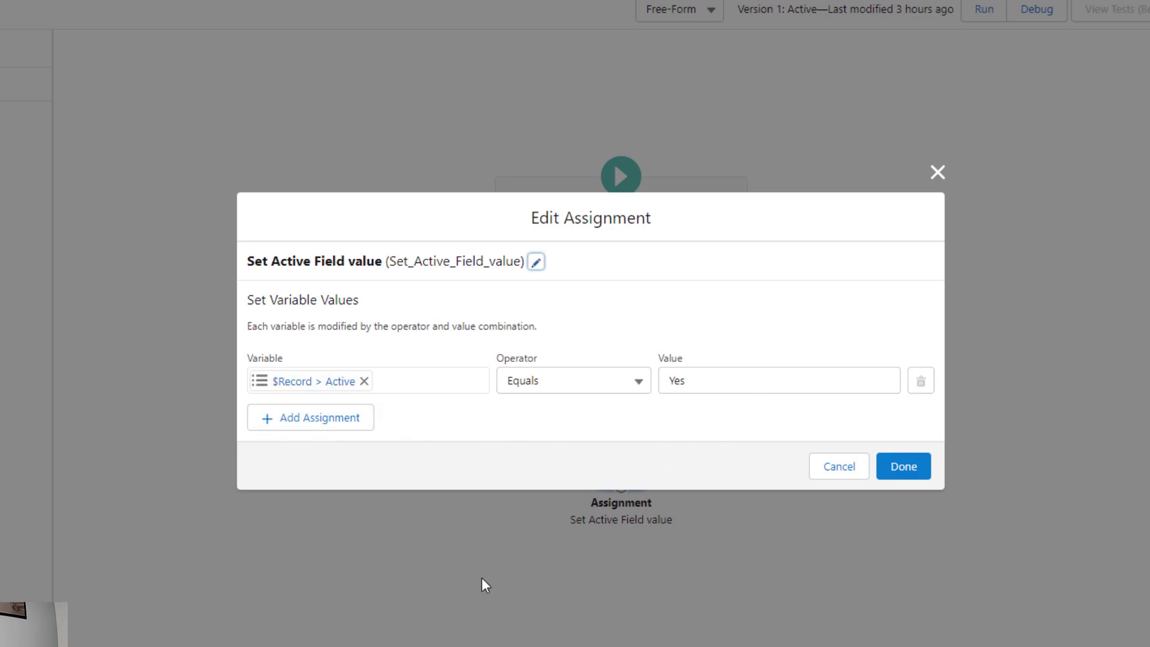
left_click(899, 470)
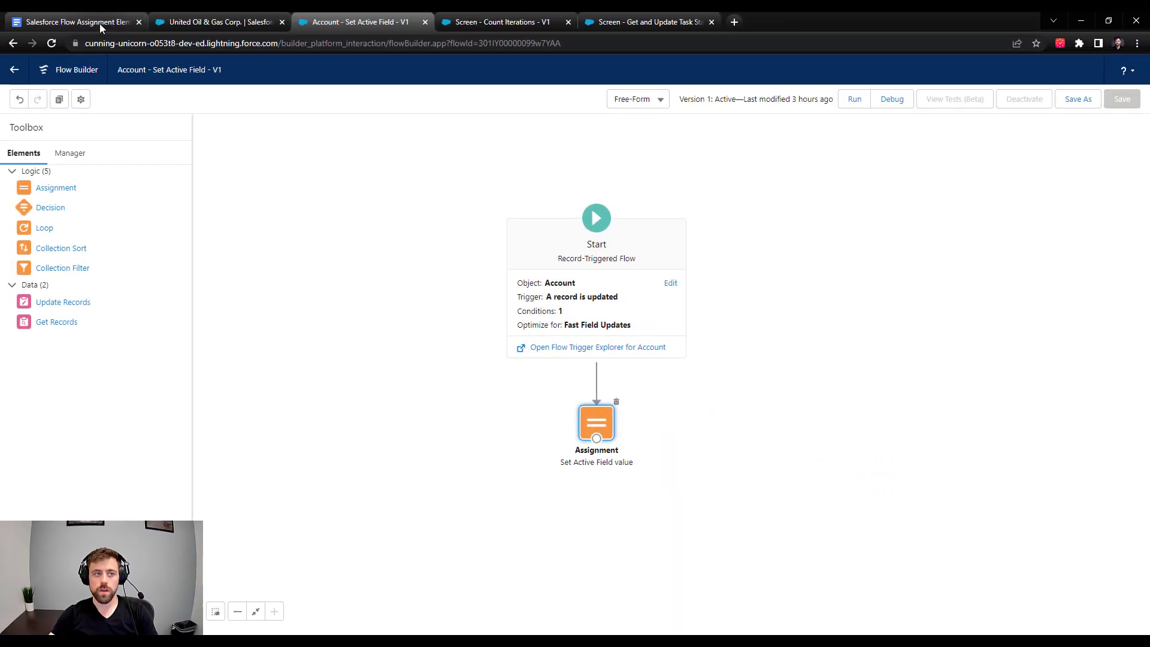
Step: Revisit the list of examples in the notes document and switch to the Screen - Count Iterations flow
left_click(100, 23)
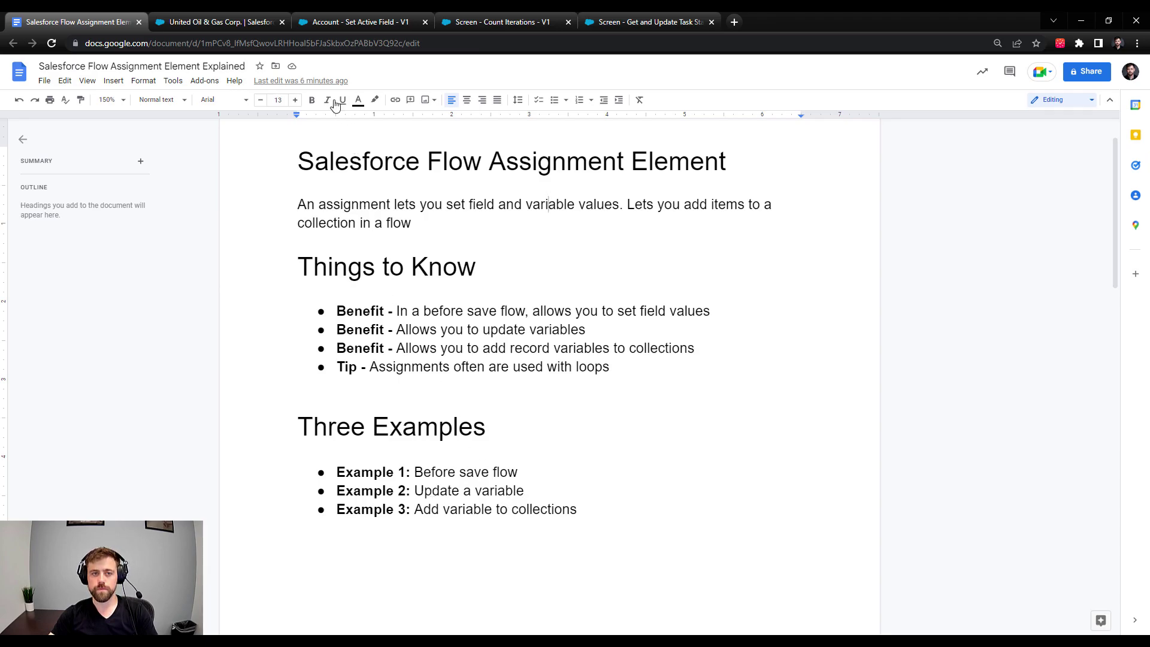
left_click(473, 23)
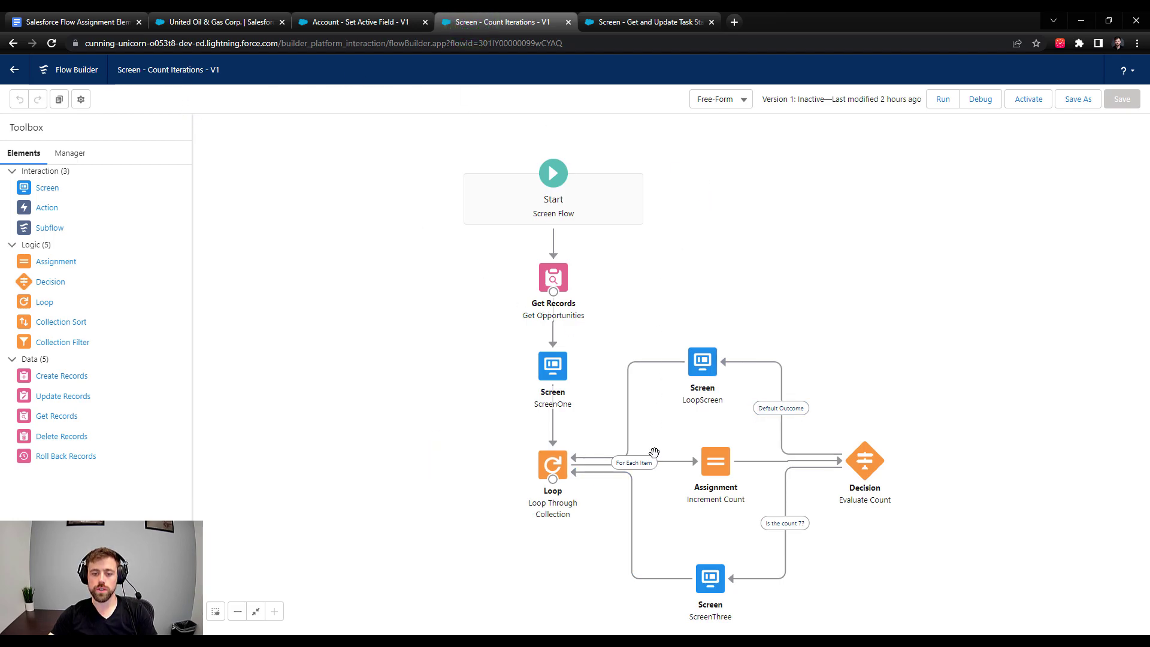
left_click_drag(1022, 391, 976, 378)
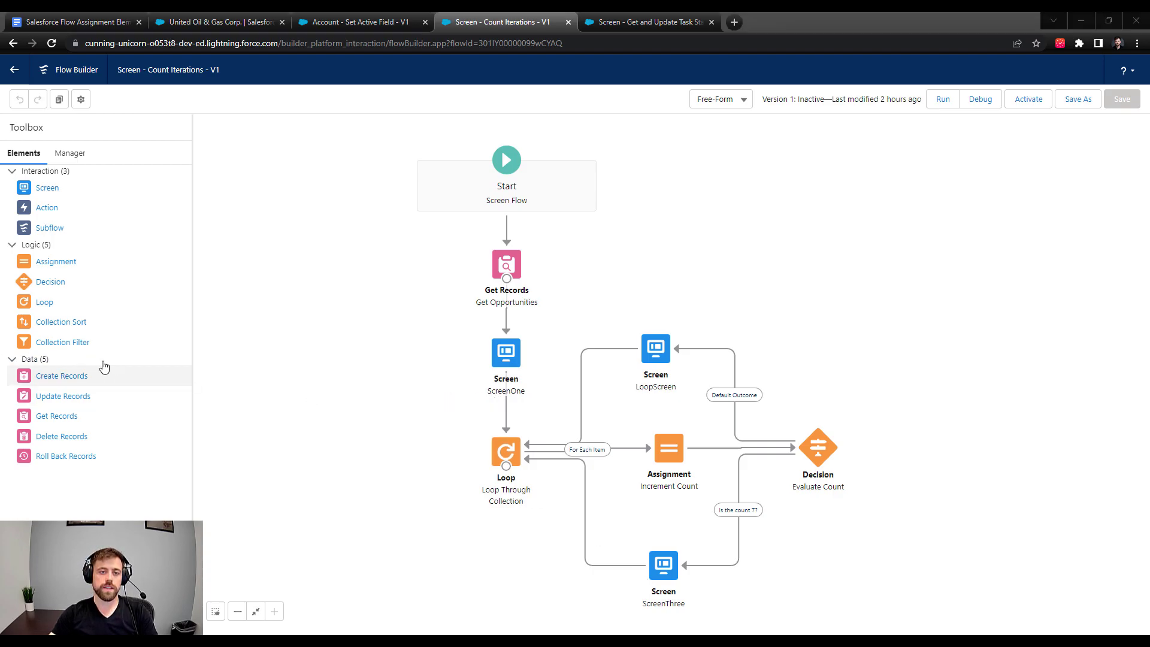
Step: List the flow's resources and review the Get Opportunities element's object, filter and record storage settings
left_click(70, 154)
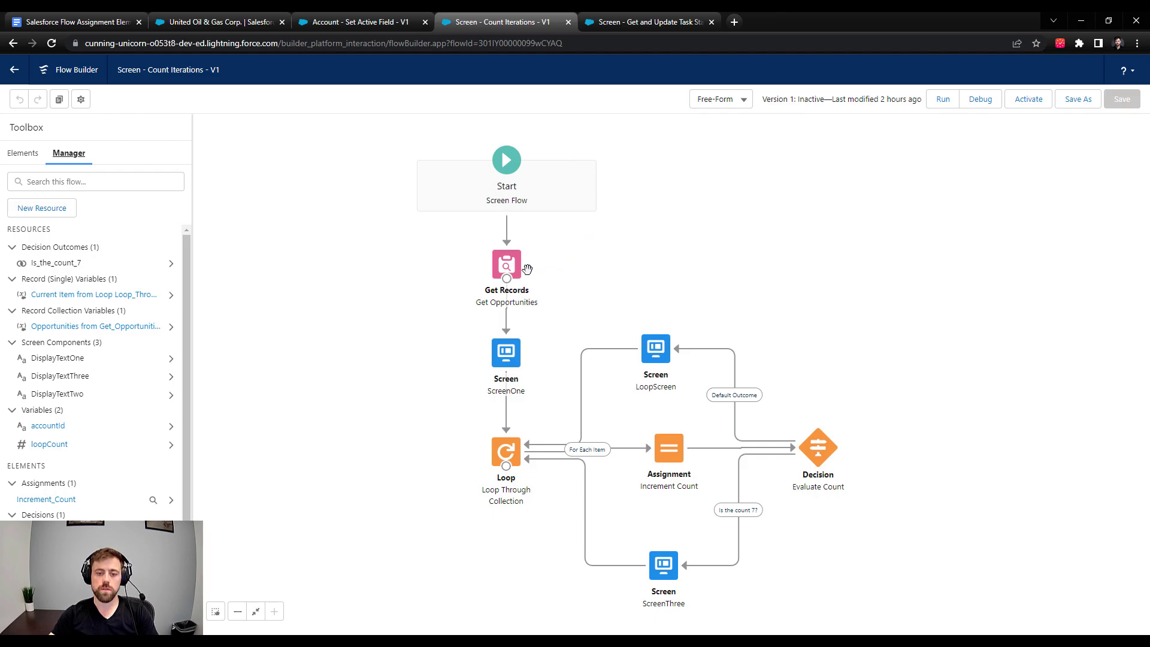
double_click(500, 270)
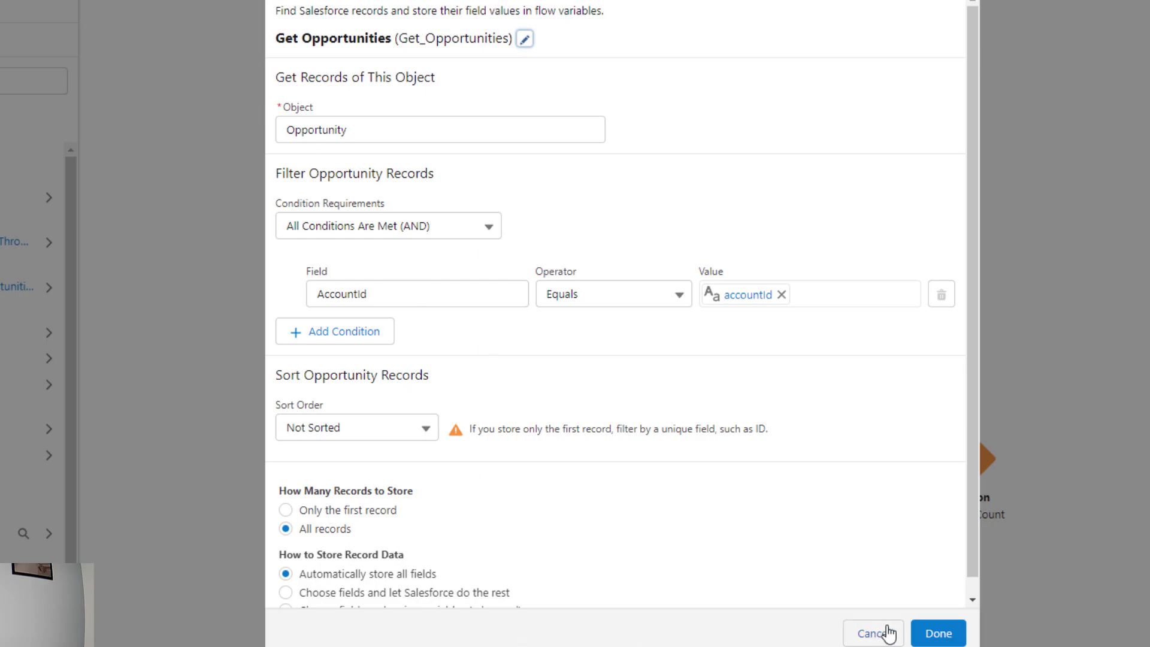
left_click(938, 633)
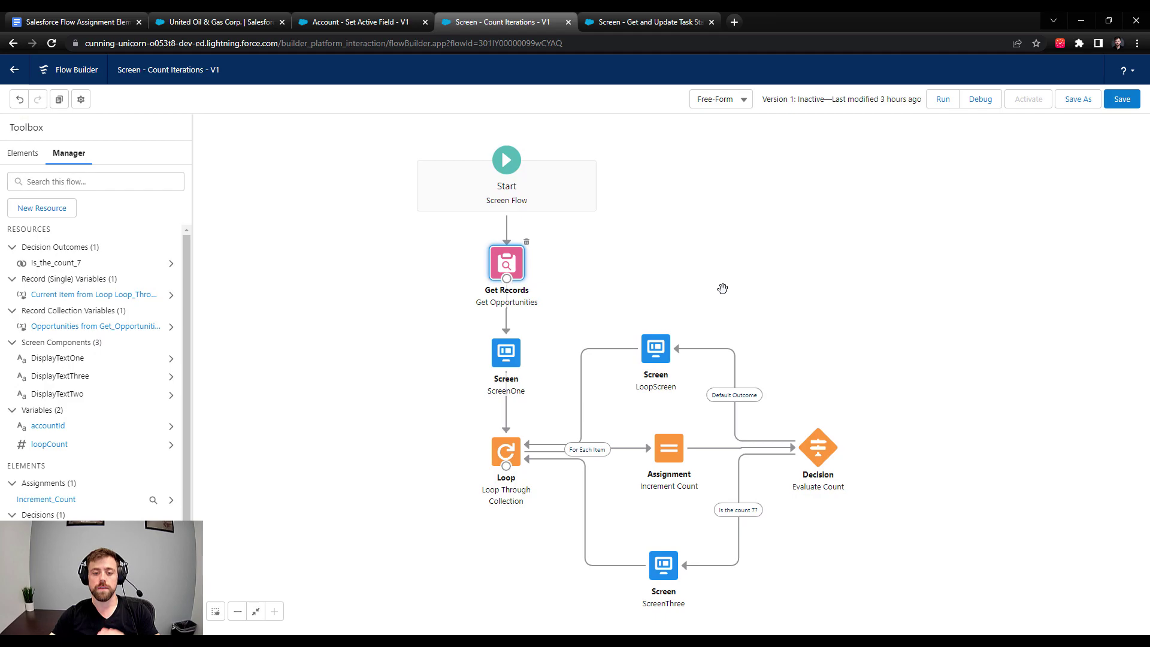
Step: Review the display text on ScreenOne and the data type and default value of the loopCount variable
left_click_drag(759, 282, 760, 252)
double_click(504, 324)
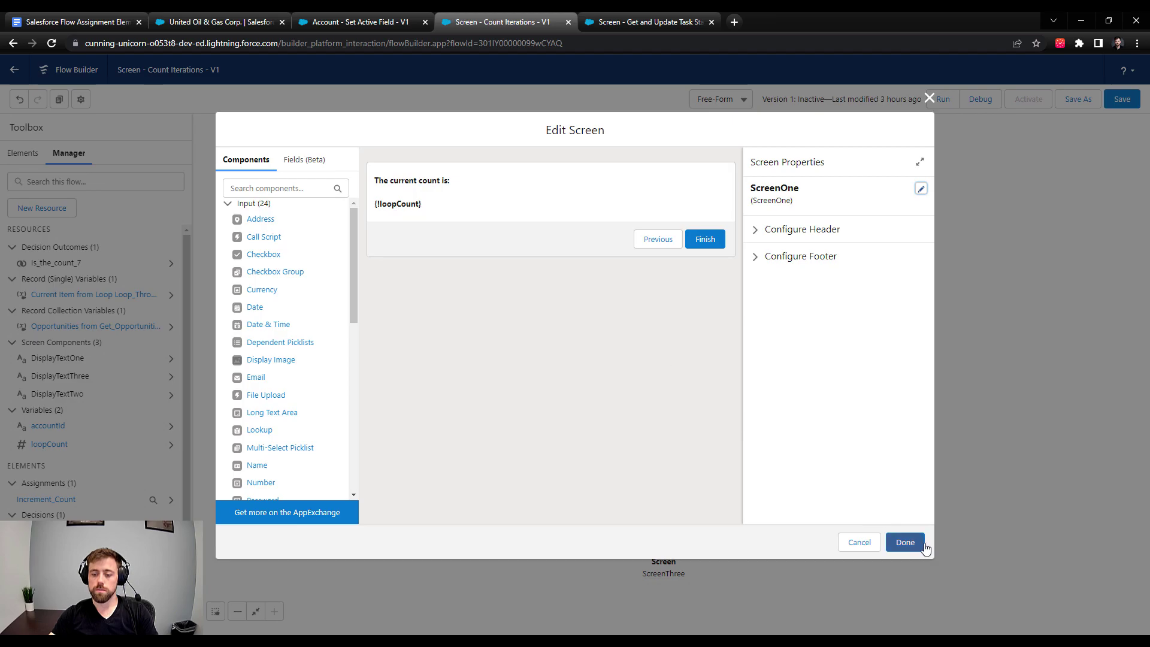
left_click(906, 543)
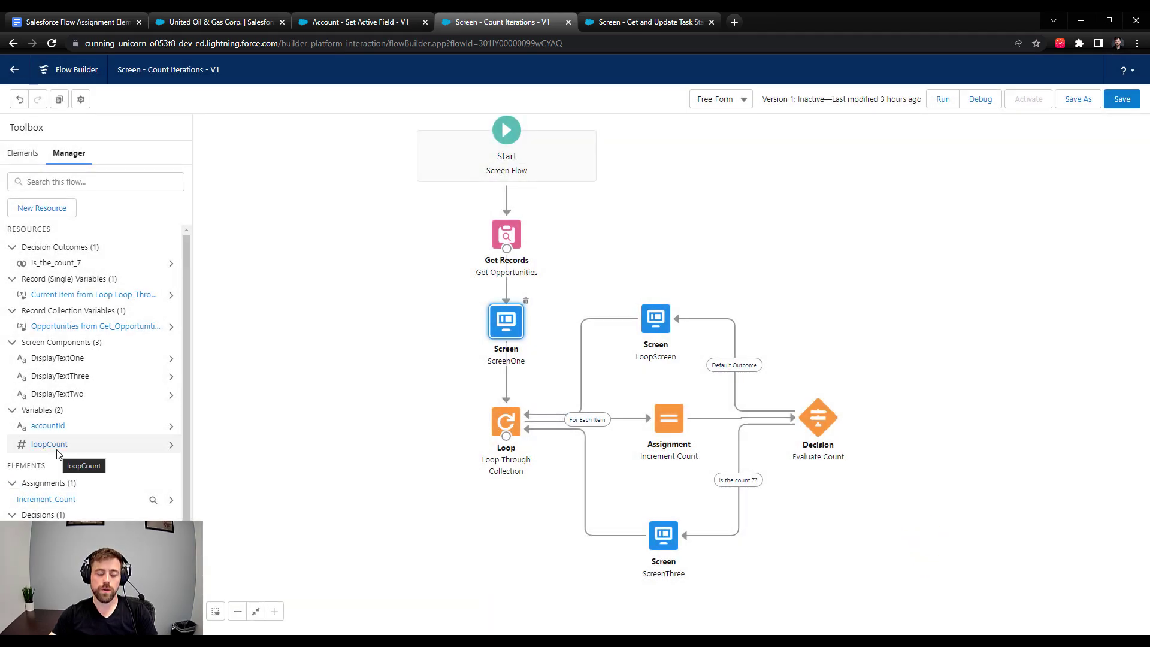
left_click(53, 450)
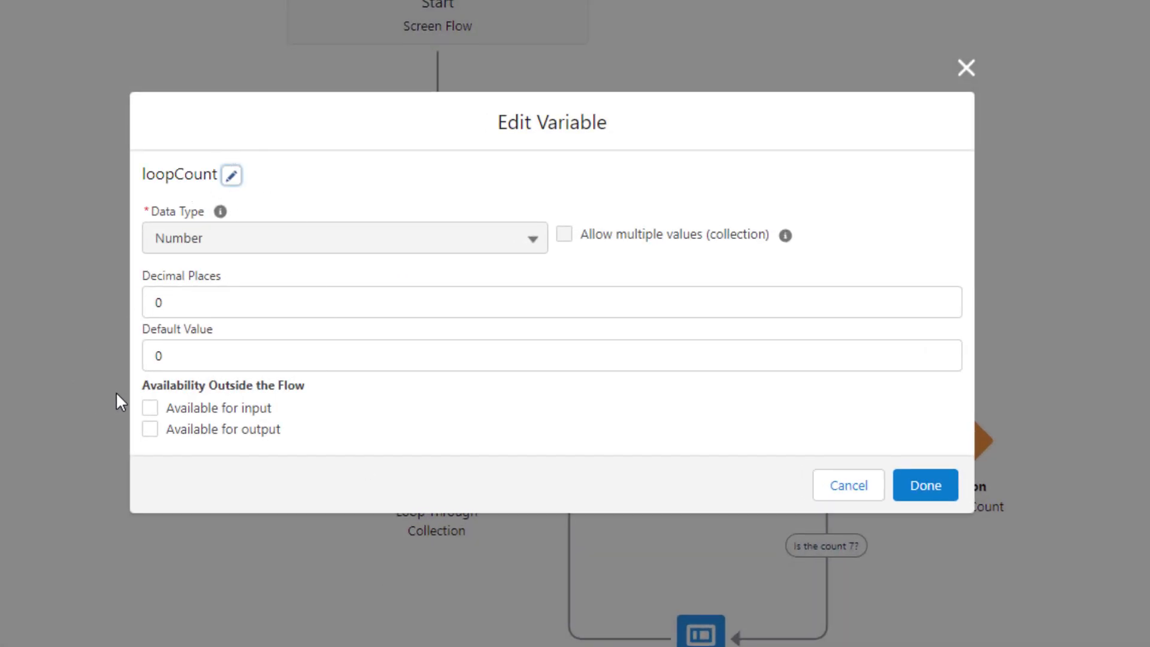
left_click(923, 494)
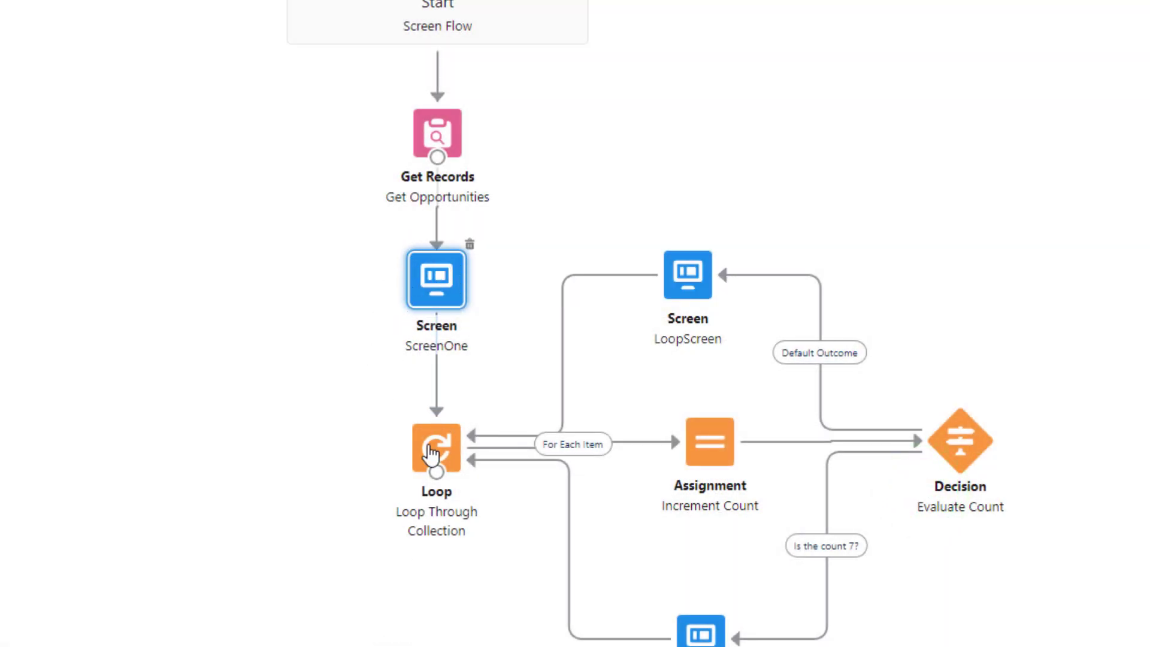
Step: Review the Loop Through Collection element's collection and direction, and the Increment Count assignment with its available operators
double_click(428, 441)
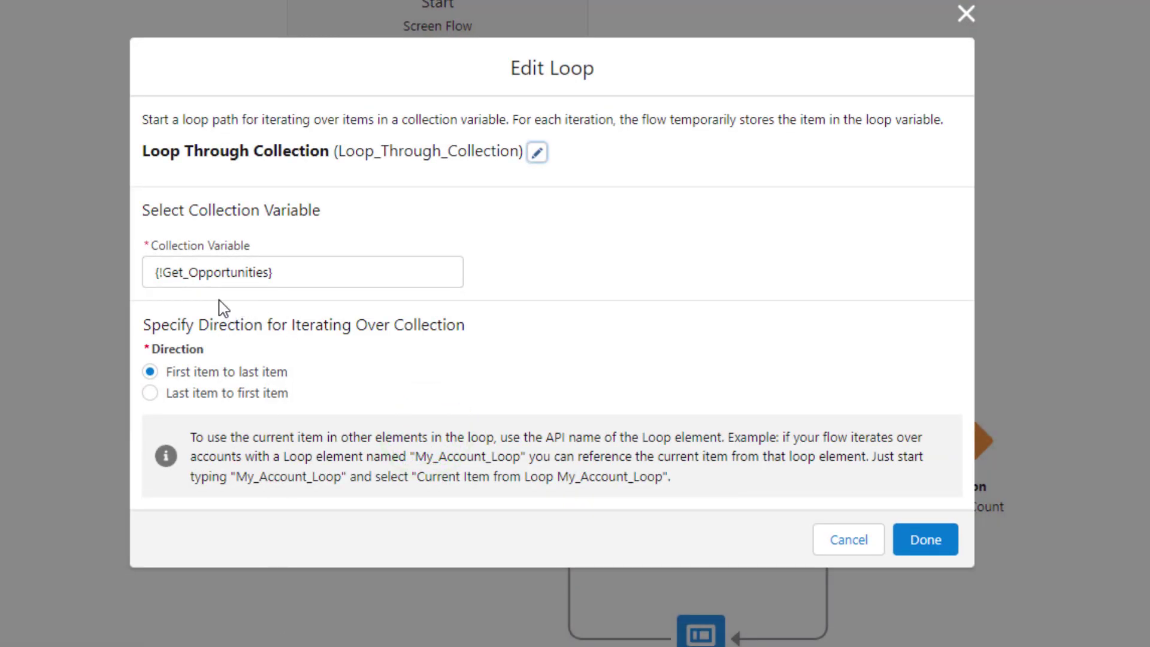
left_click(926, 546)
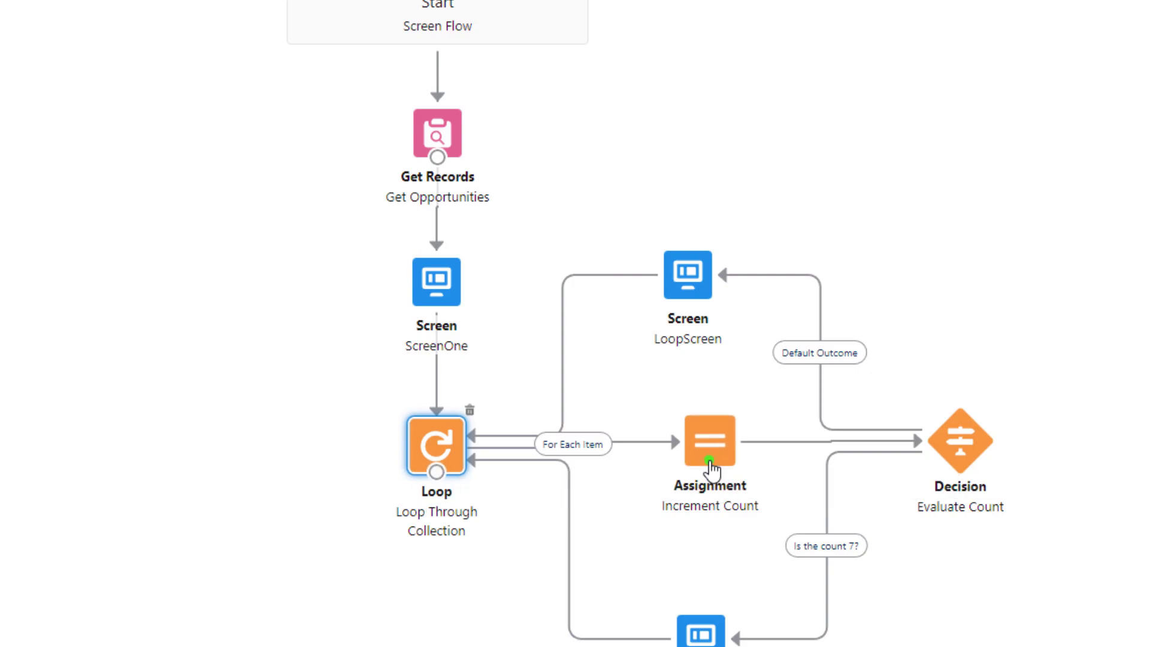
double_click(710, 467)
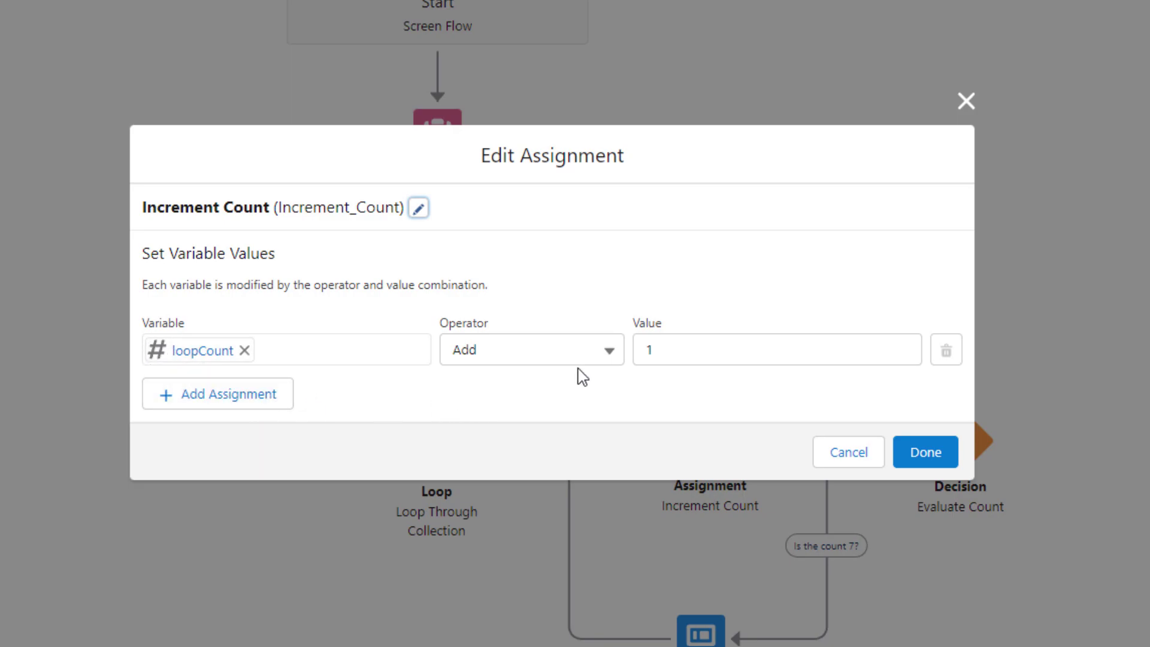
left_click(596, 353)
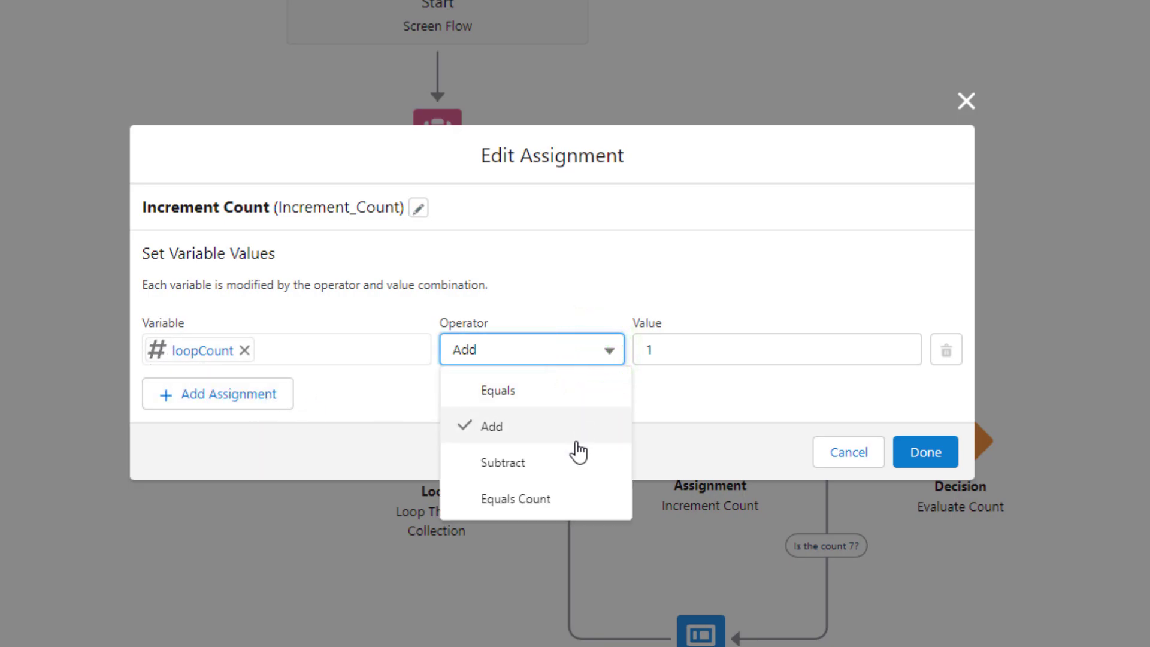
left_click(739, 398)
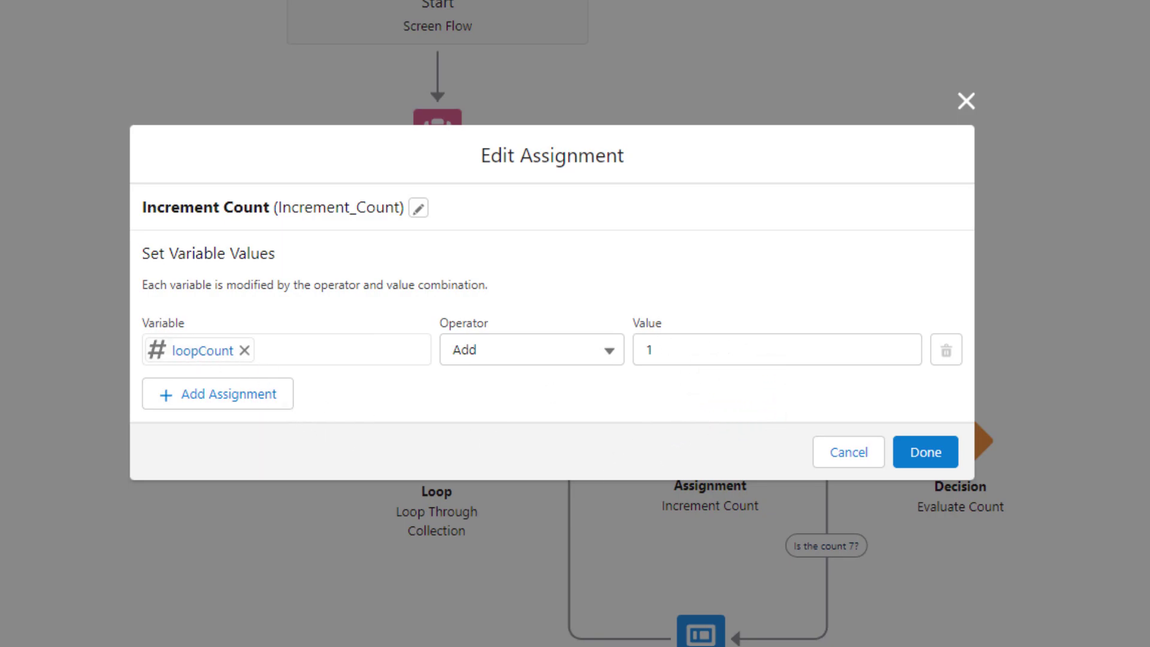
left_click(915, 459)
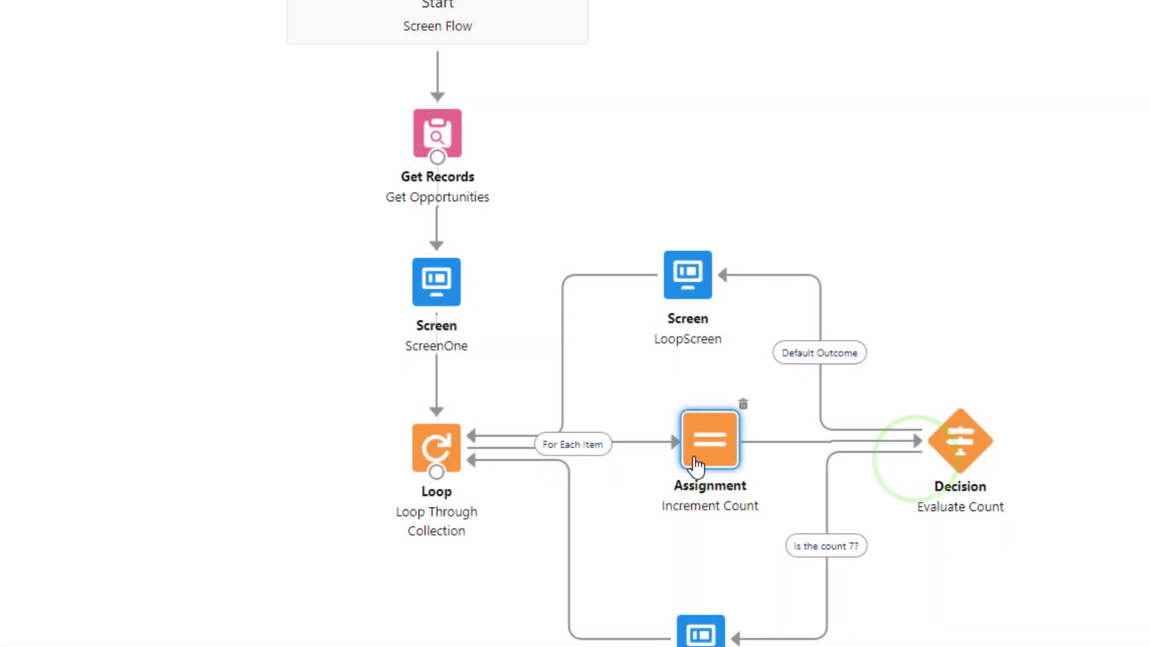
Step: Review the Evaluate Count decision's outcome condition and the two screens its paths lead to, ScreenThree and LoopScreen
double_click(958, 449)
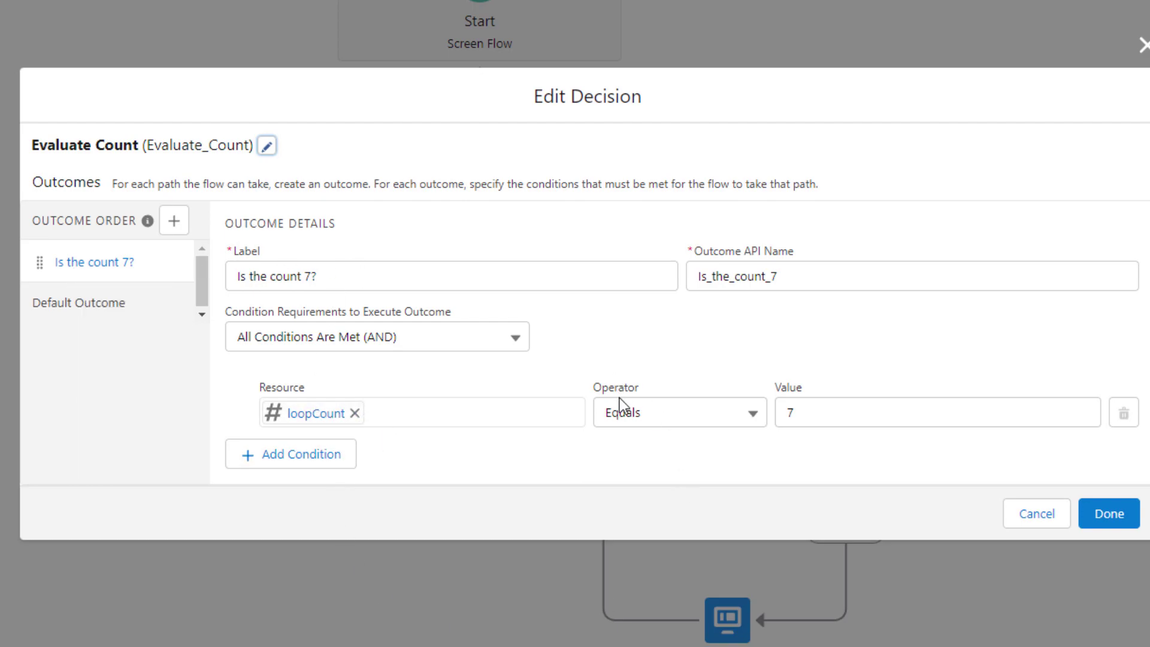
left_click(1109, 514)
scroll(839, 479, "down", 1)
left_click(712, 563)
double_click(712, 563)
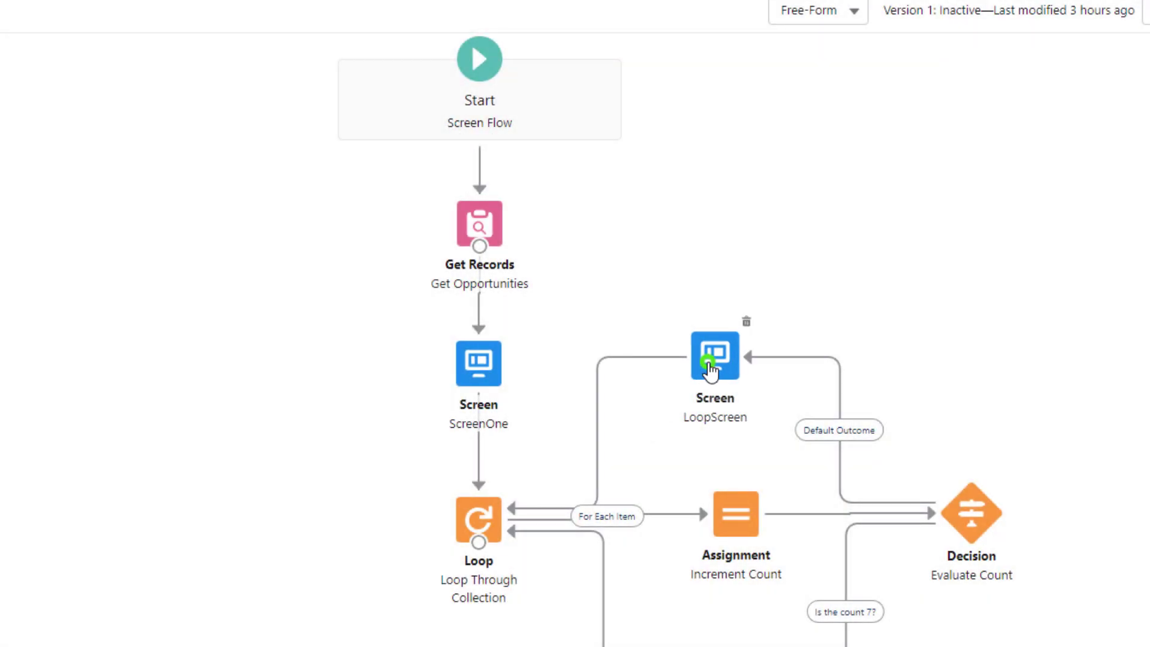
left_click(708, 360)
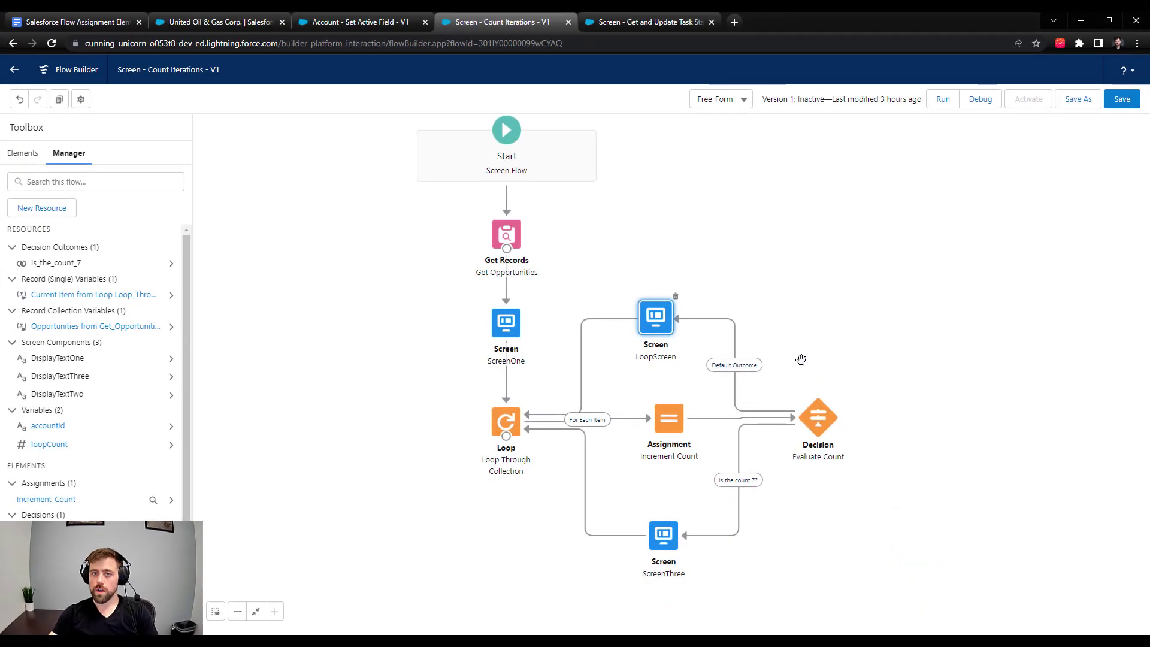
Step: Copy the record ID from the United Oil & Gas Corp. account's address and return to the Count Iterations flow
left_click(219, 21)
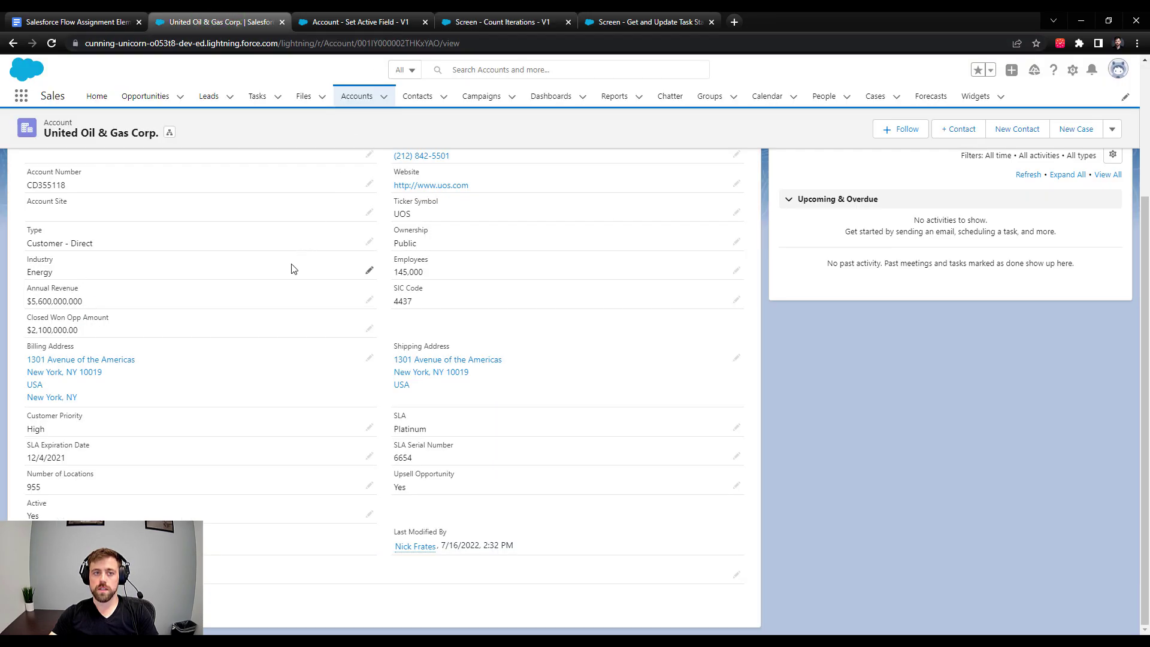
scroll(292, 268, "up", 3)
double_click(390, 42)
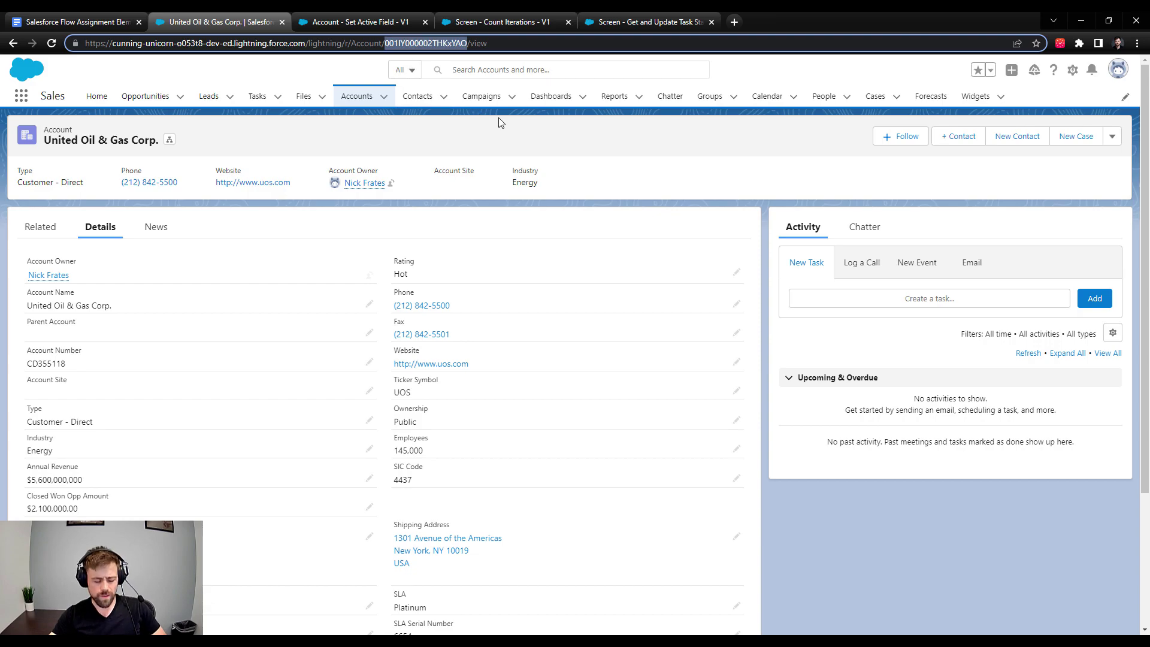
left_click(473, 22)
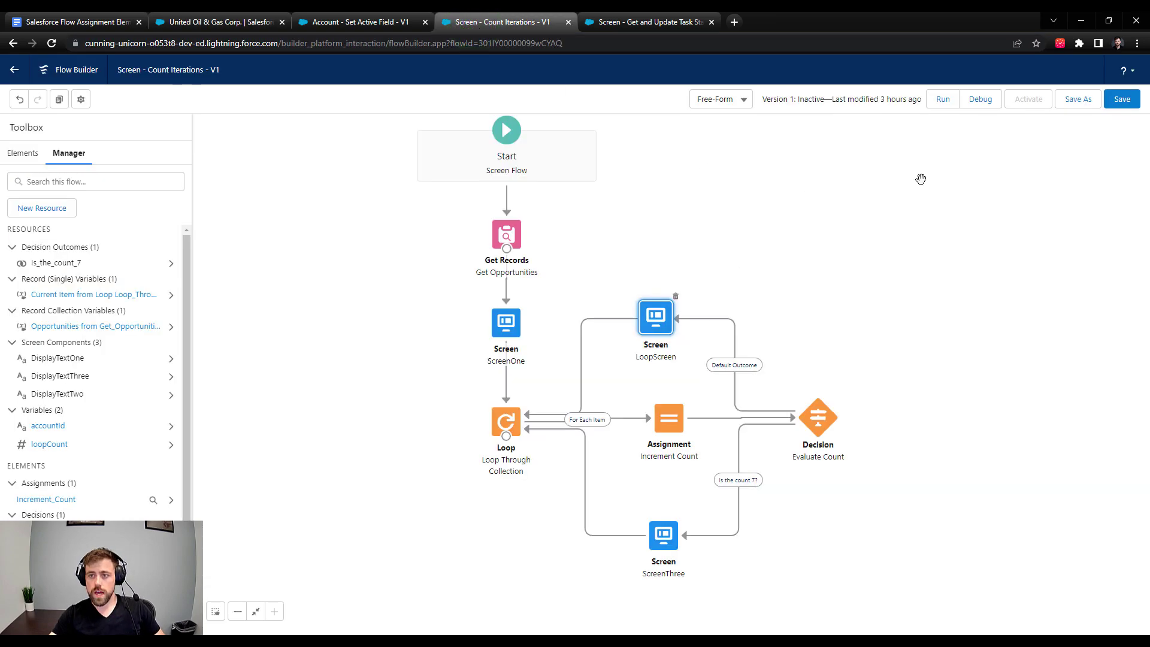
Step: Run the Count Iterations flow in debug mode with the copied account record ID as the accountId input
left_click_drag(921, 179, 893, 189)
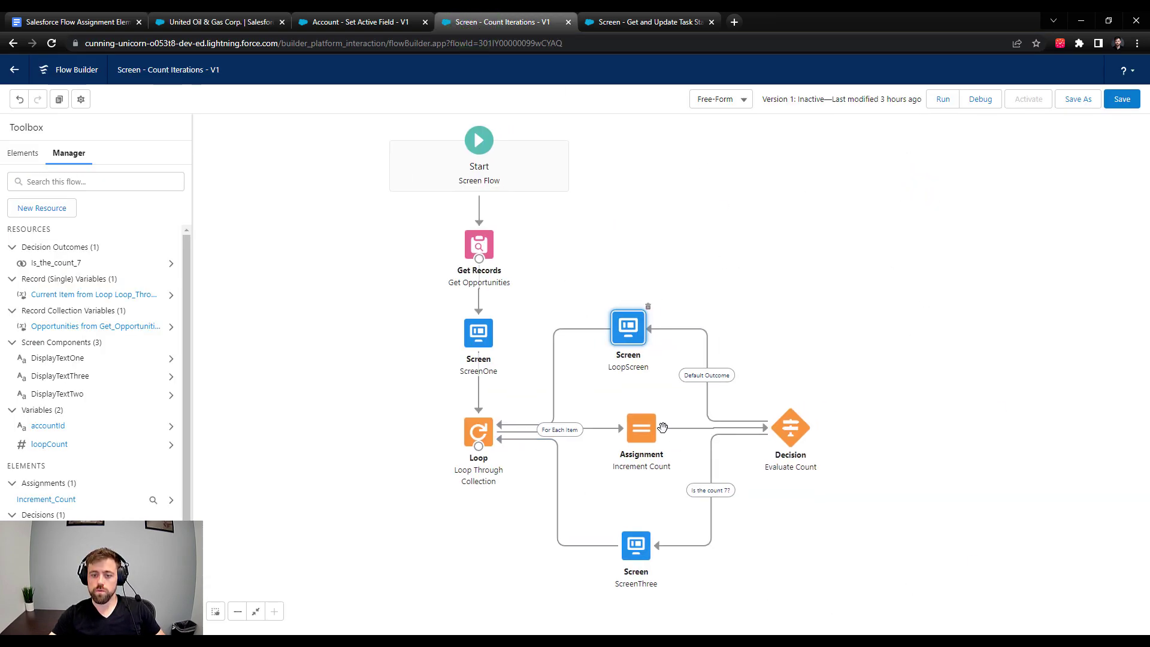
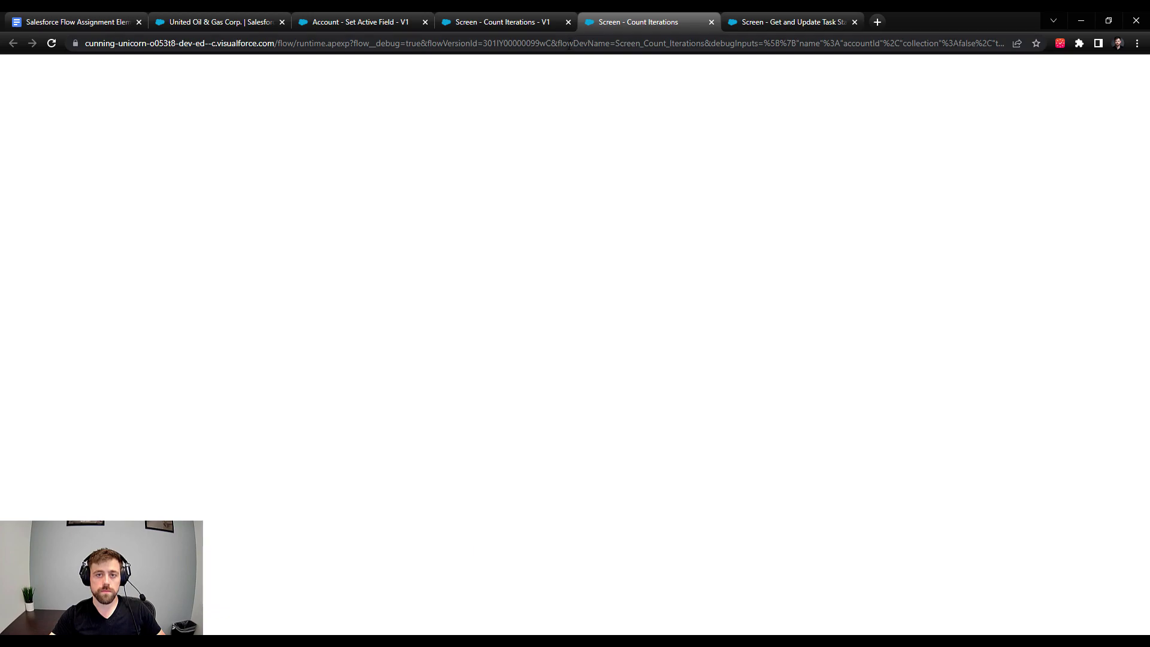
left_click(566, 43)
key("Return")
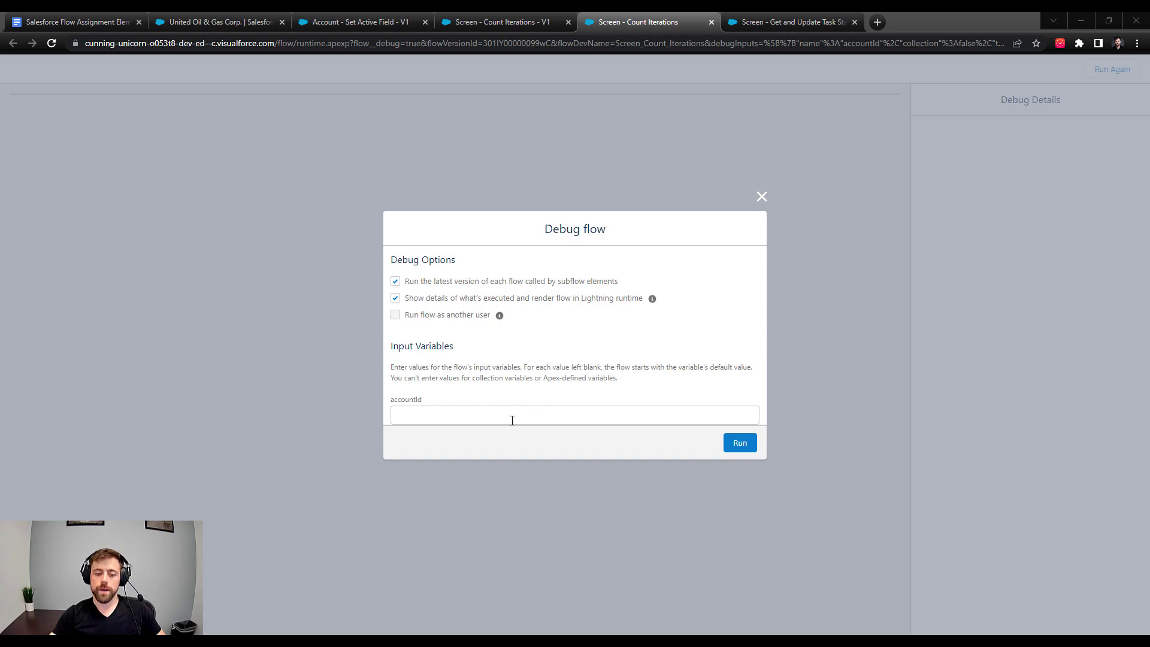
left_click(512, 420)
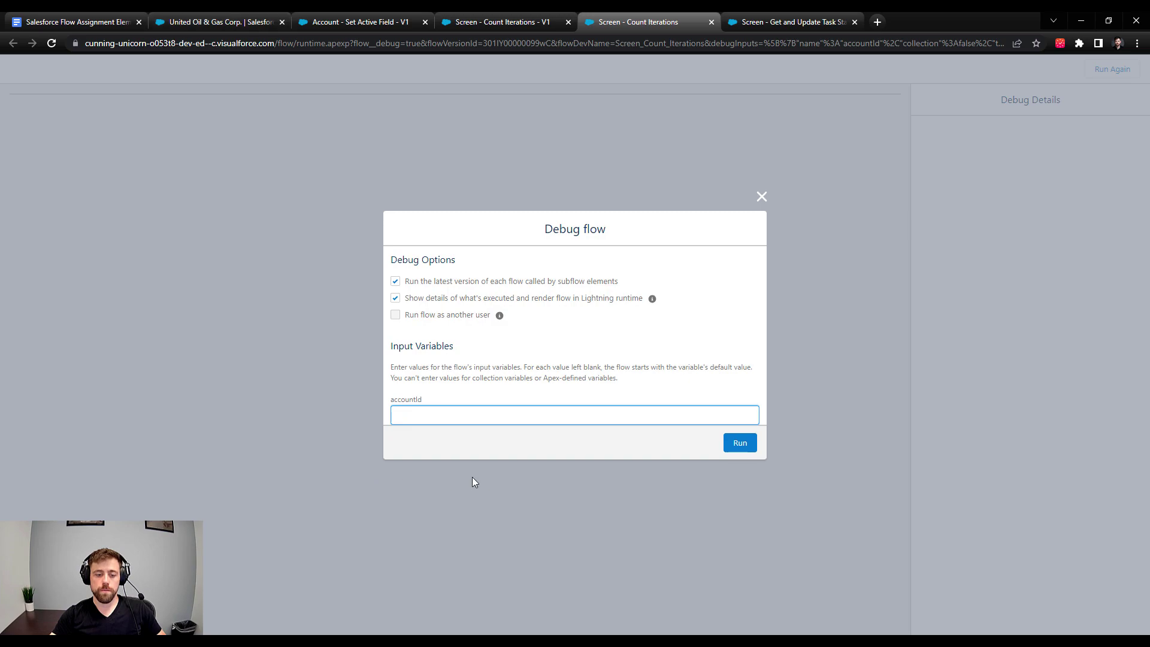
type("001IY000002THKxYAO")
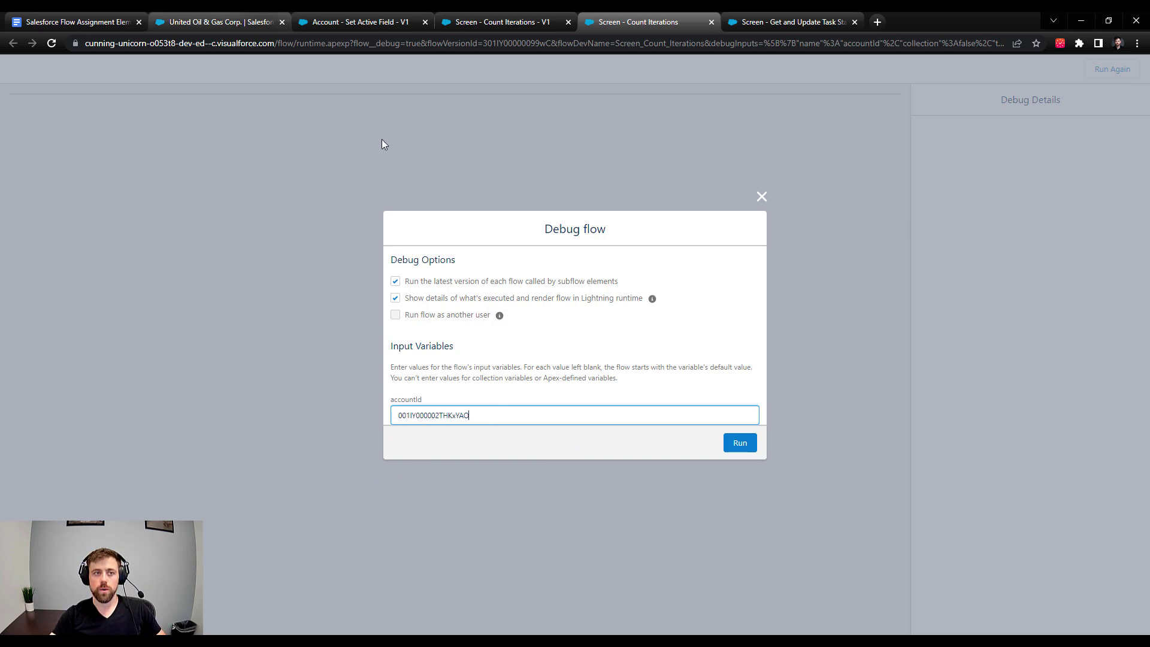
left_click(740, 449)
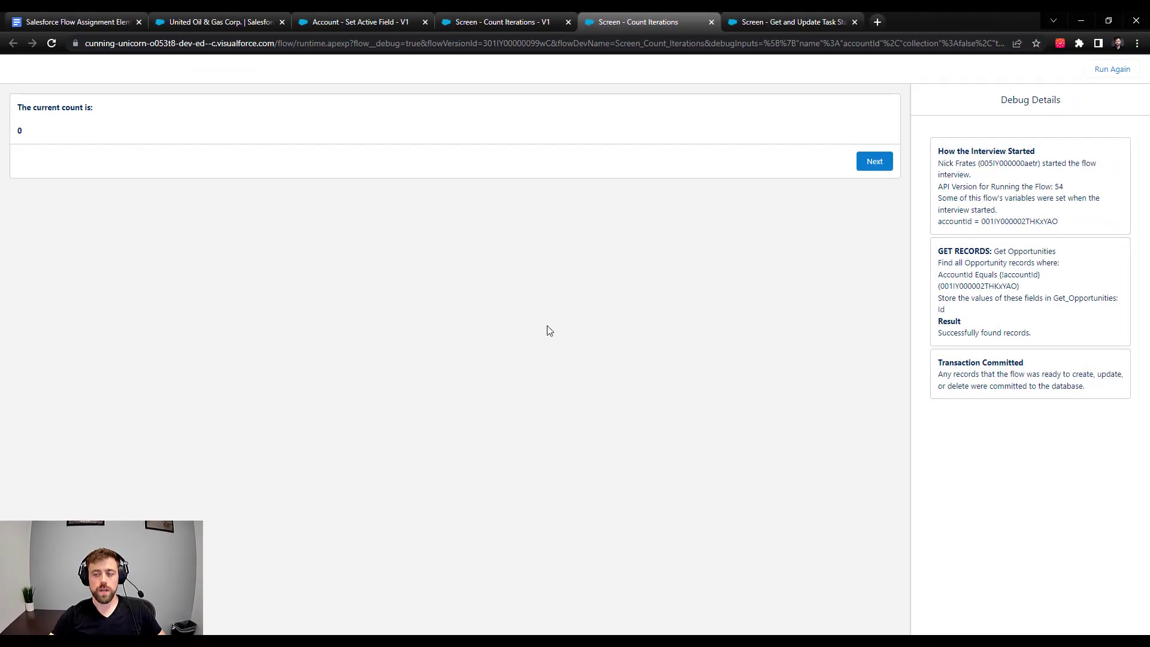
Step: Check the flow diagram and the United Oil & Gas Corp. account's full list of related opportunities, and return to the debug run
left_click(484, 18)
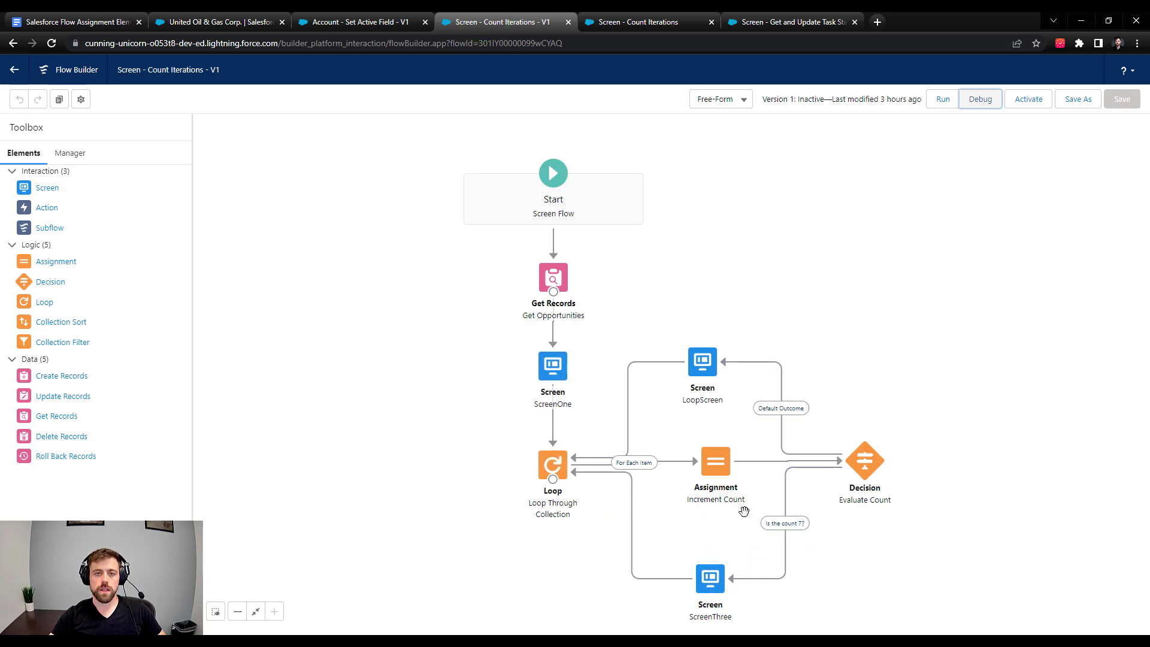
left_click(631, 521)
left_click(207, 22)
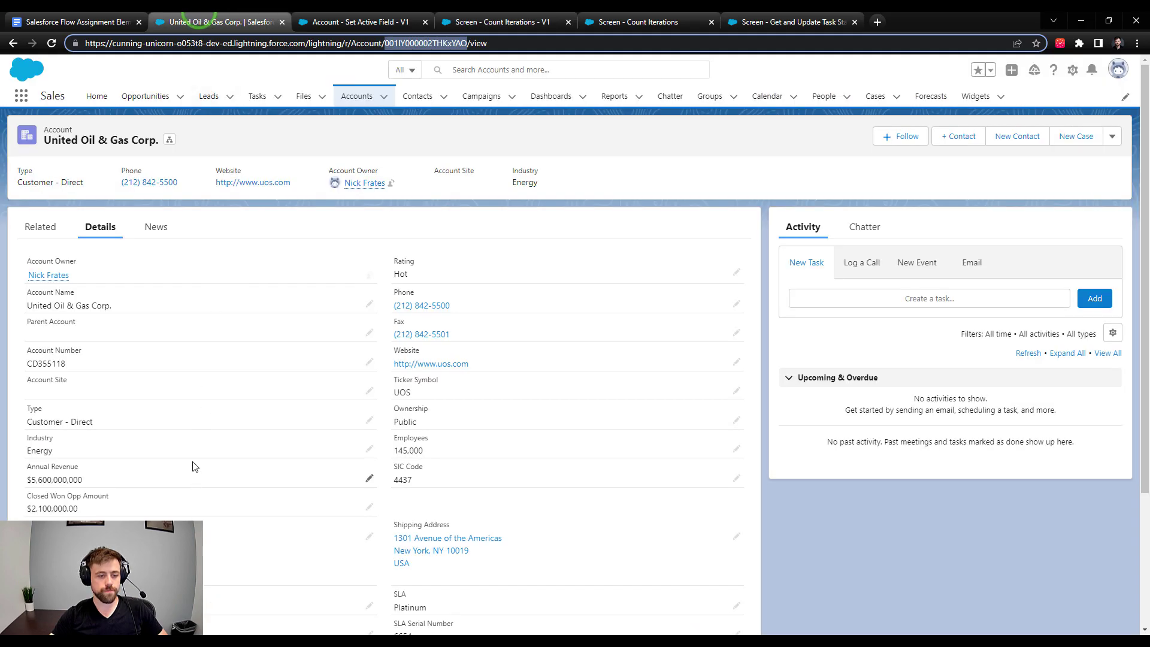
left_click(38, 226)
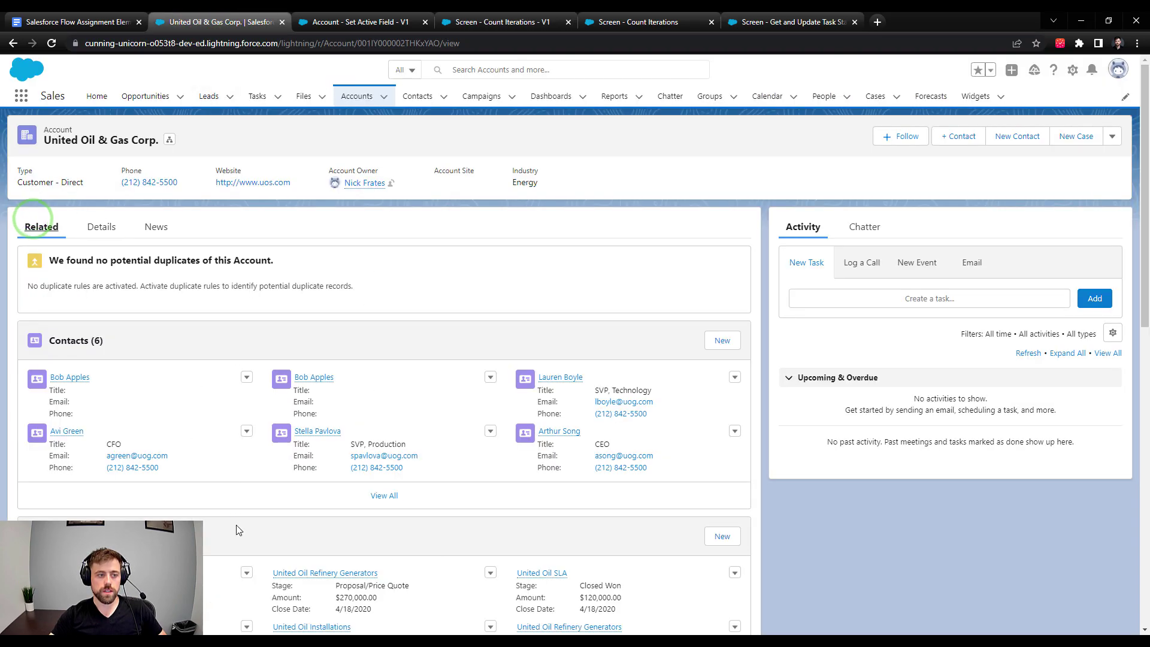
scroll(238, 500, "down", 2)
scroll(238, 500, "down", 2)
left_click(381, 455)
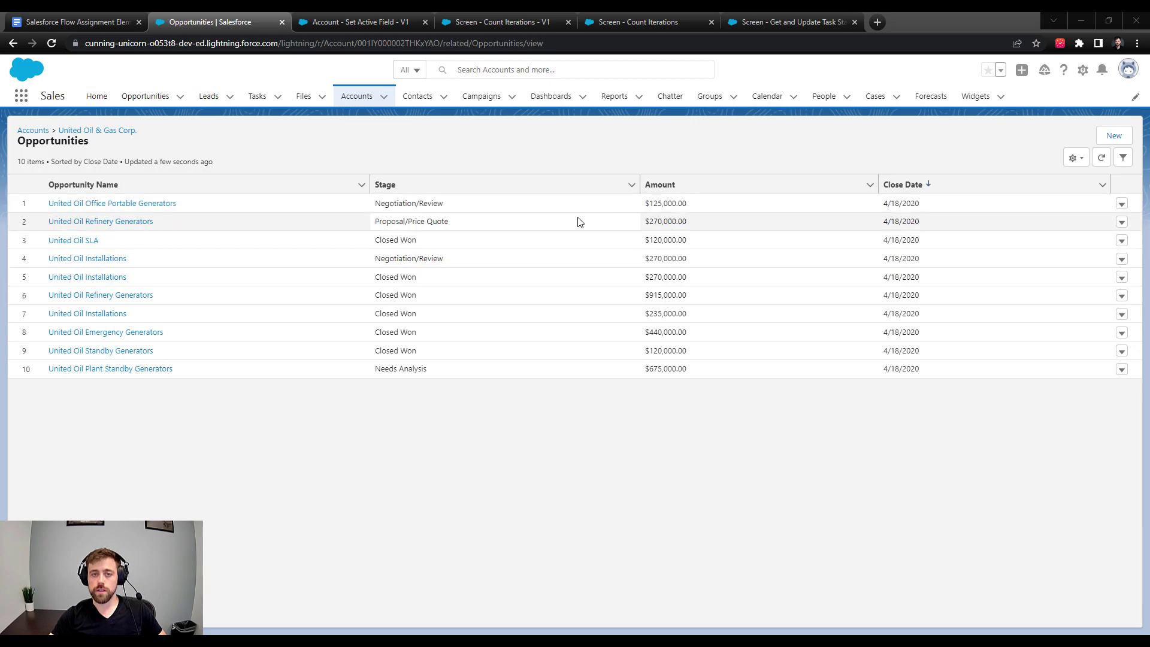
left_click(602, 18)
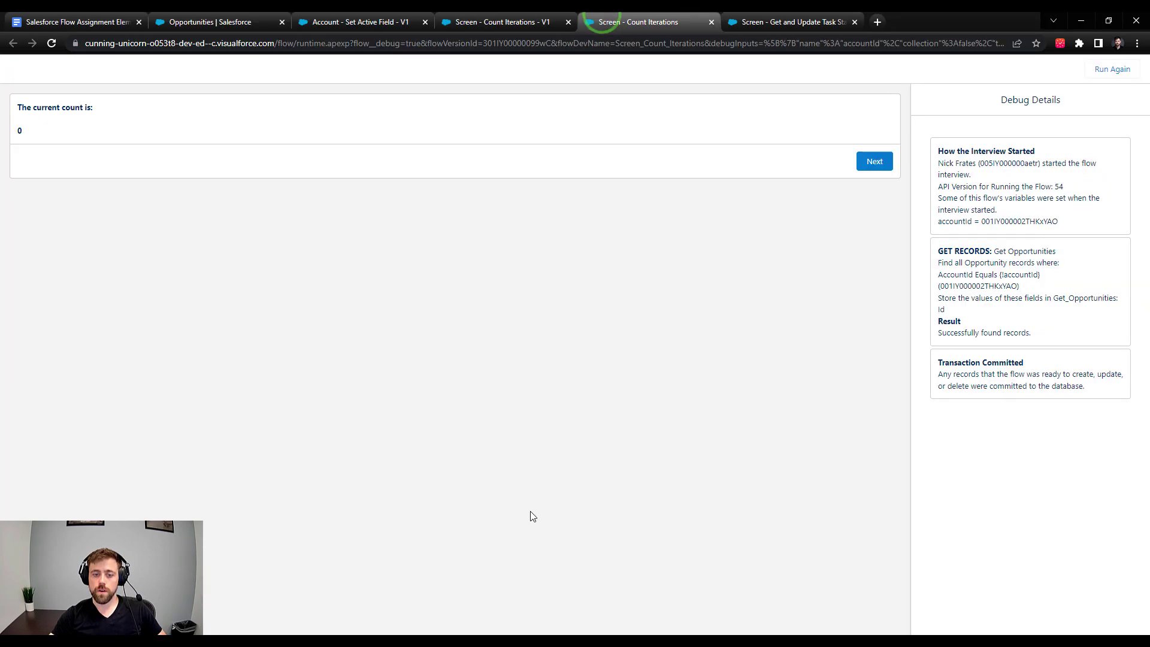
Step: Advance the debug run past ScreenOne and examine the loop, assignment and decision debug details of the first iteration
left_click(889, 164)
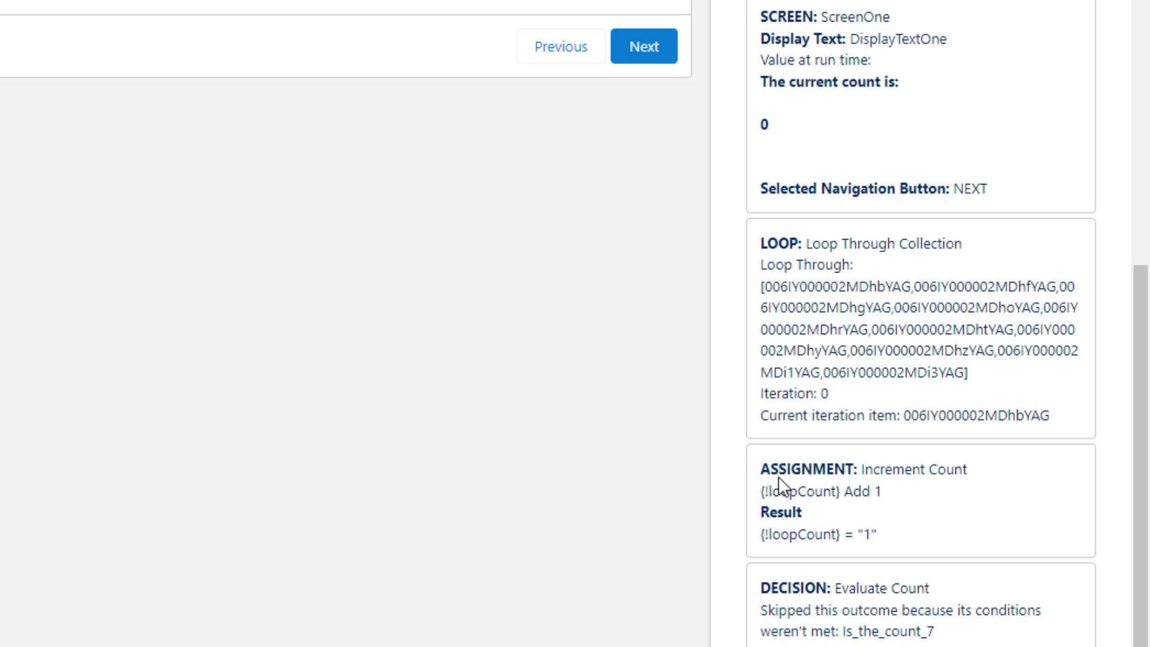
scroll(876, 354, "up", 5)
scroll(875, 334, "down", 2)
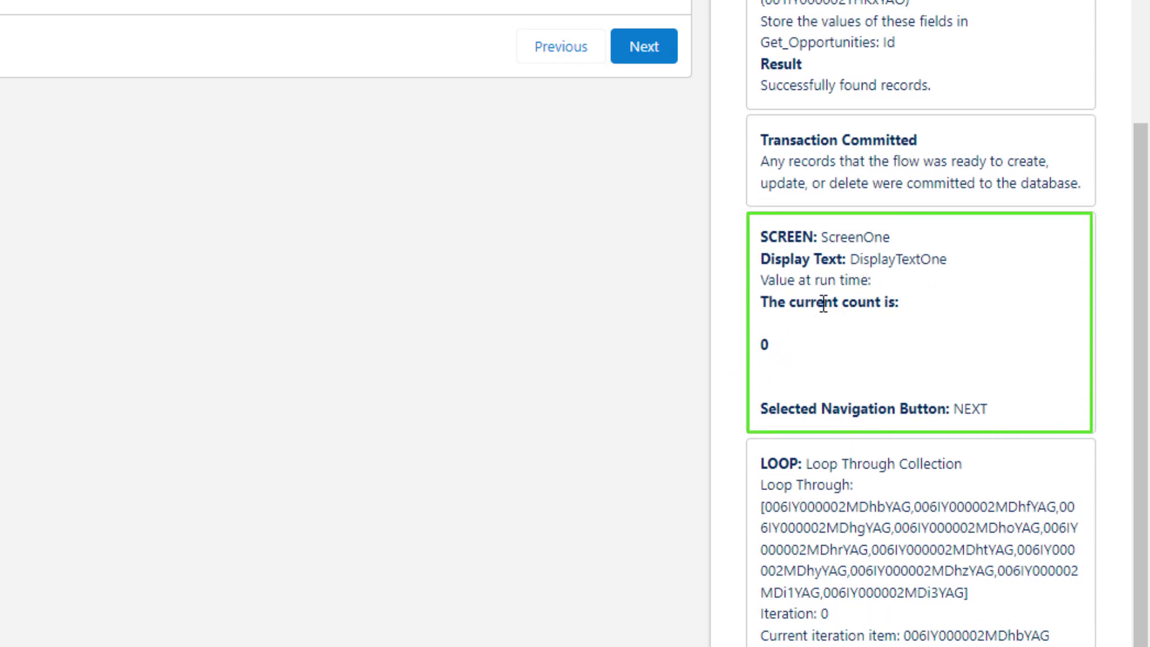
scroll(827, 303, "down", 2)
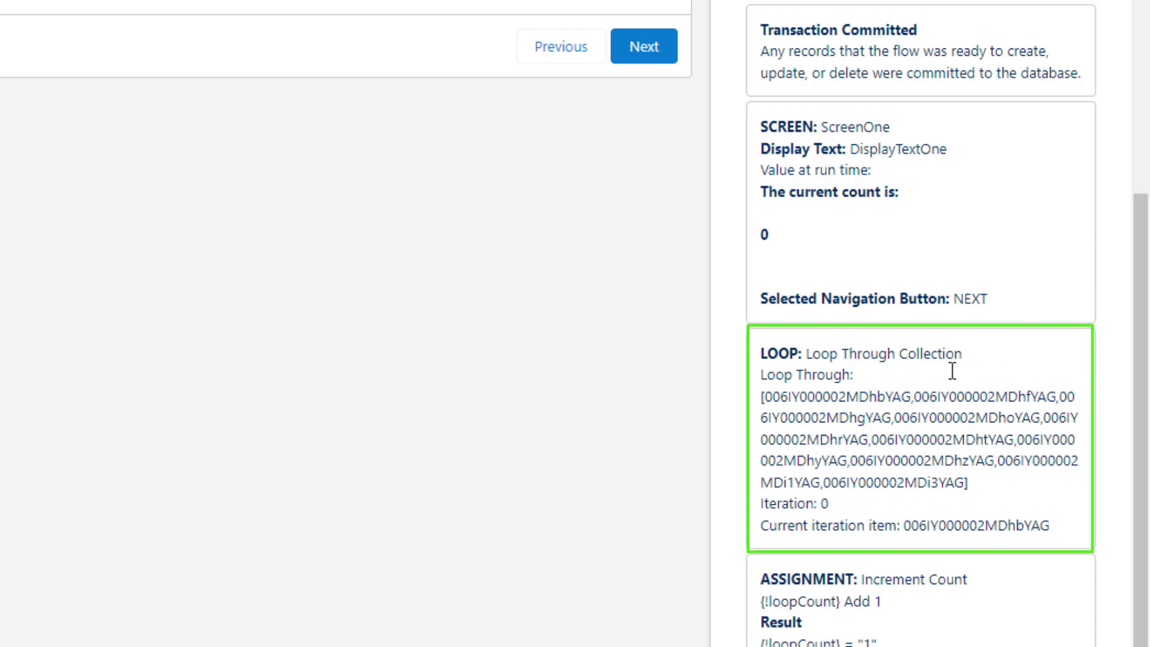
scroll(838, 519, "down", 2)
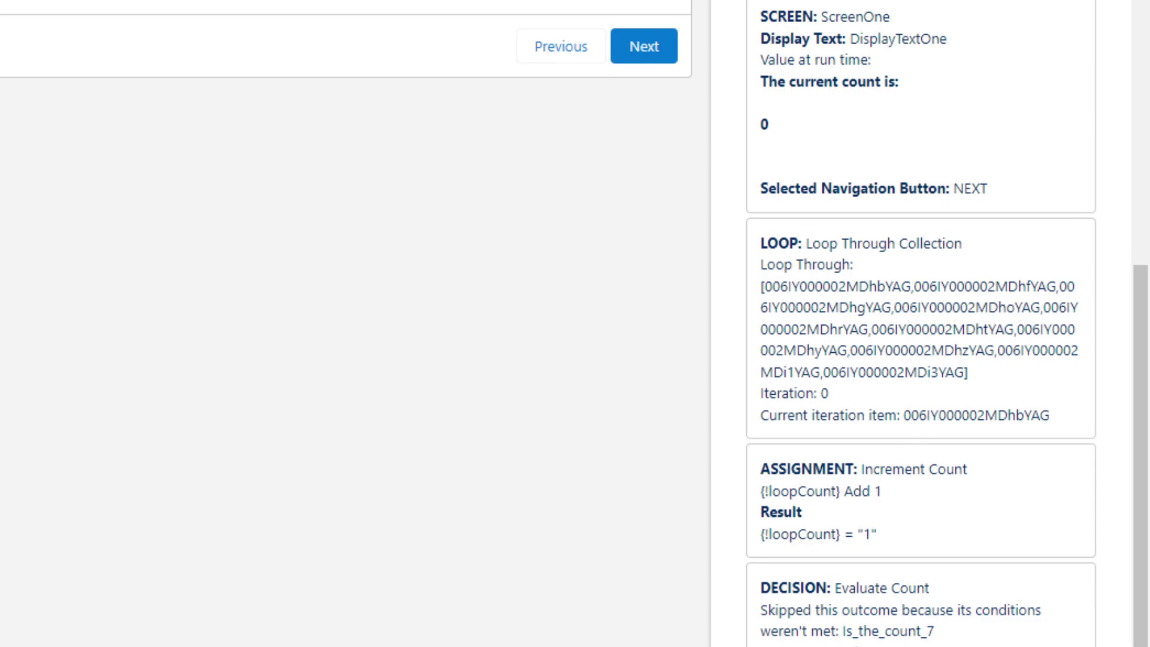
scroll(872, 503, "down", 4)
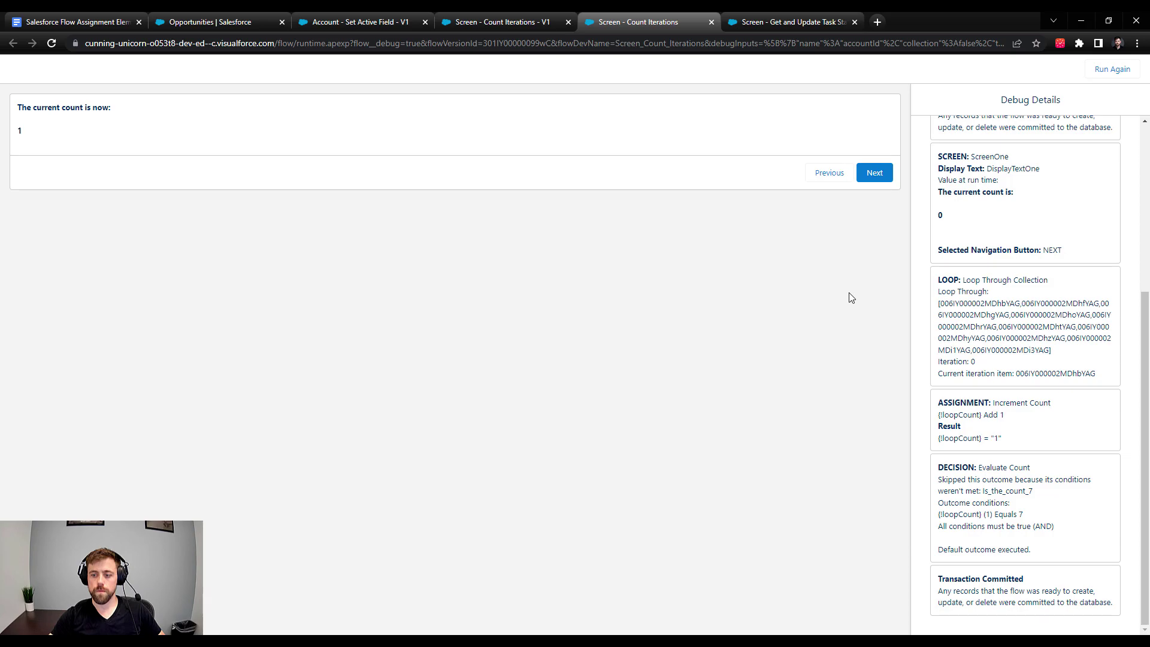
Step: Advance the Count Iterations debug run through the loop screens until it is past the lucky number 7 congratulations screen
left_click(871, 173)
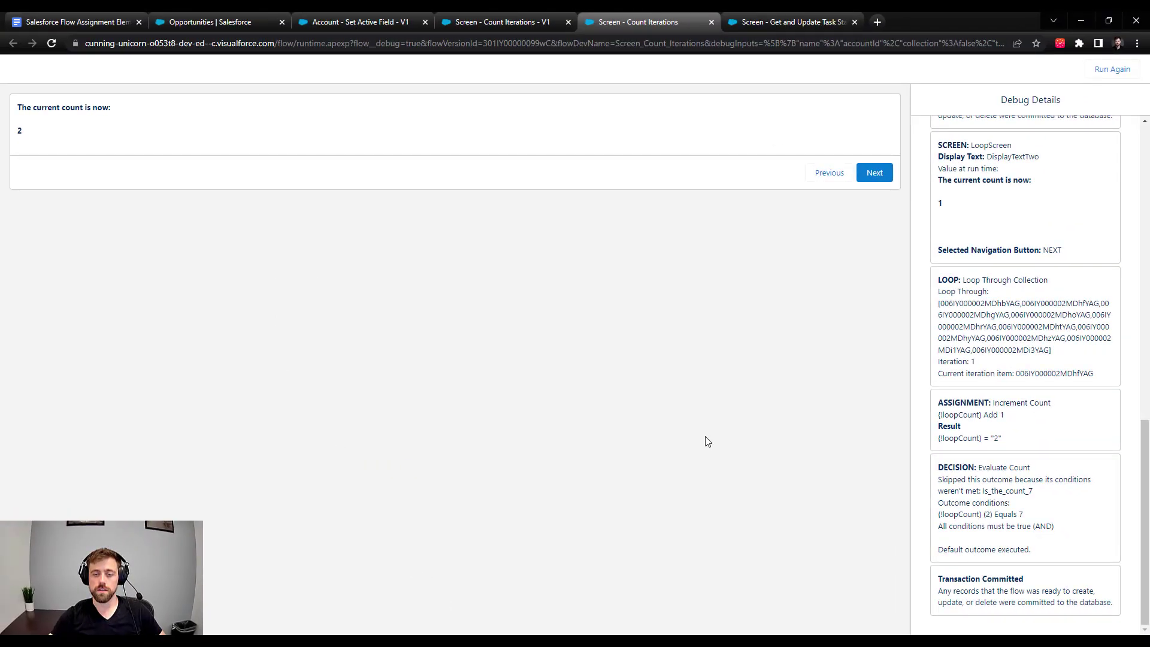
left_click(889, 174)
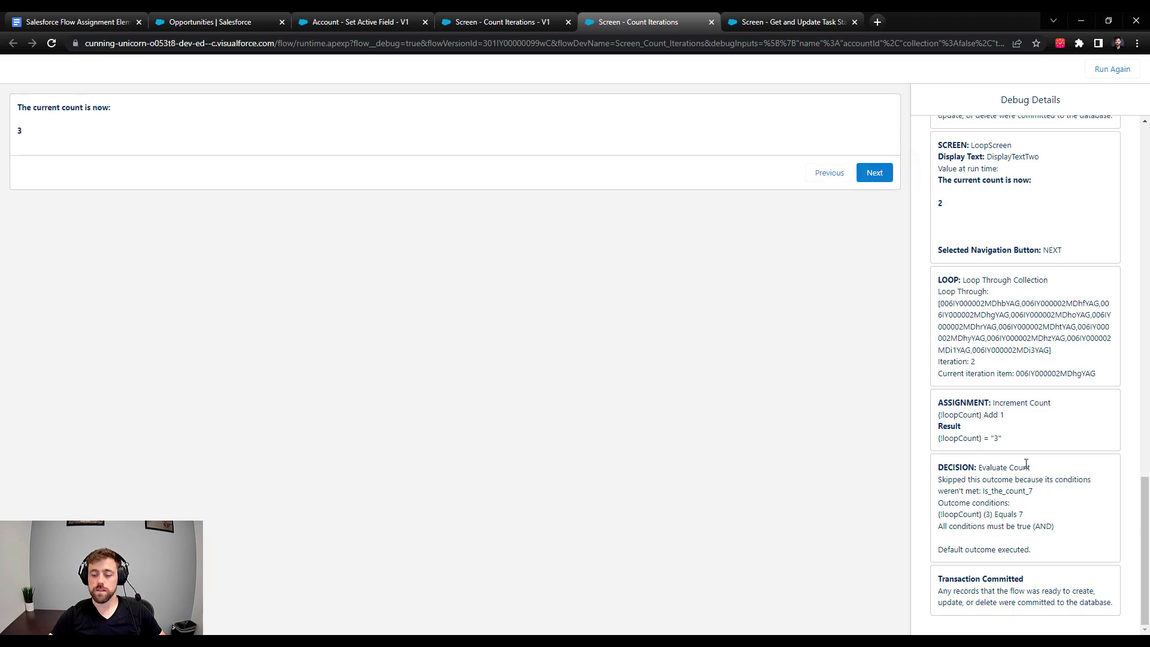
left_click(870, 176)
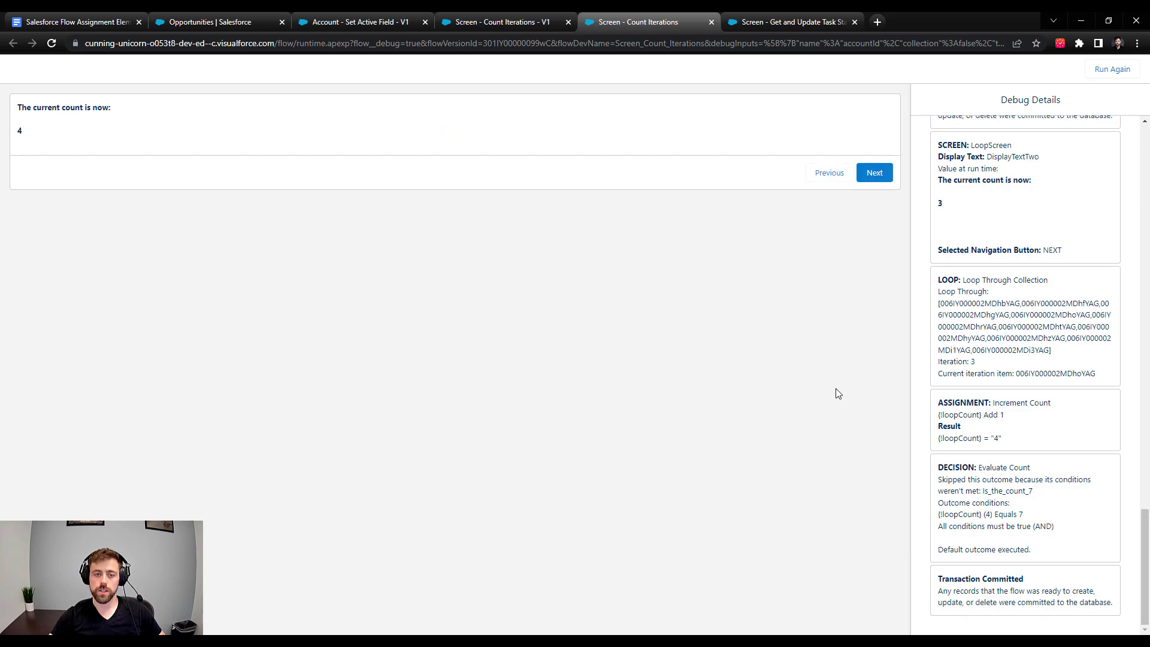
left_click(868, 174)
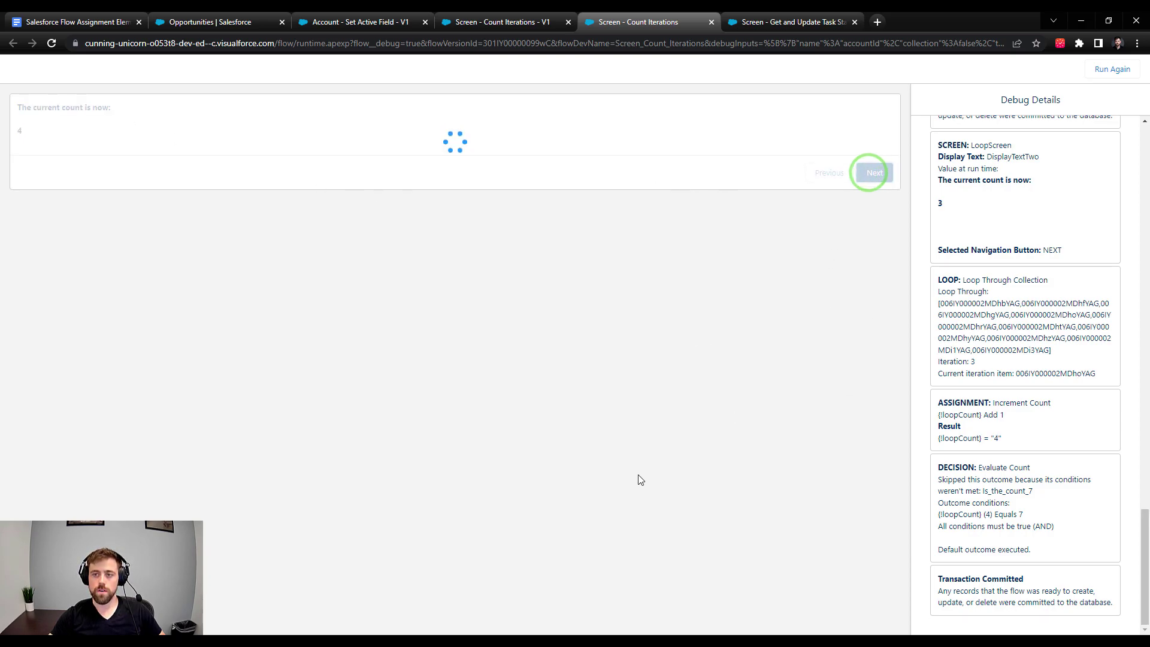
left_click(873, 173)
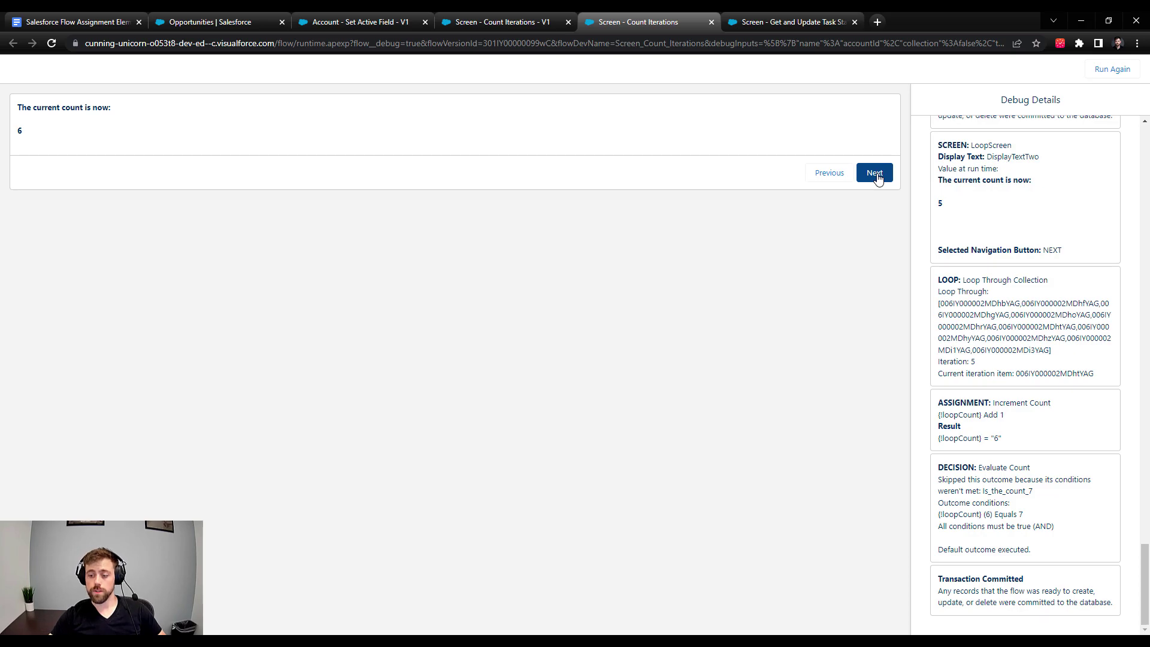
left_click(876, 174)
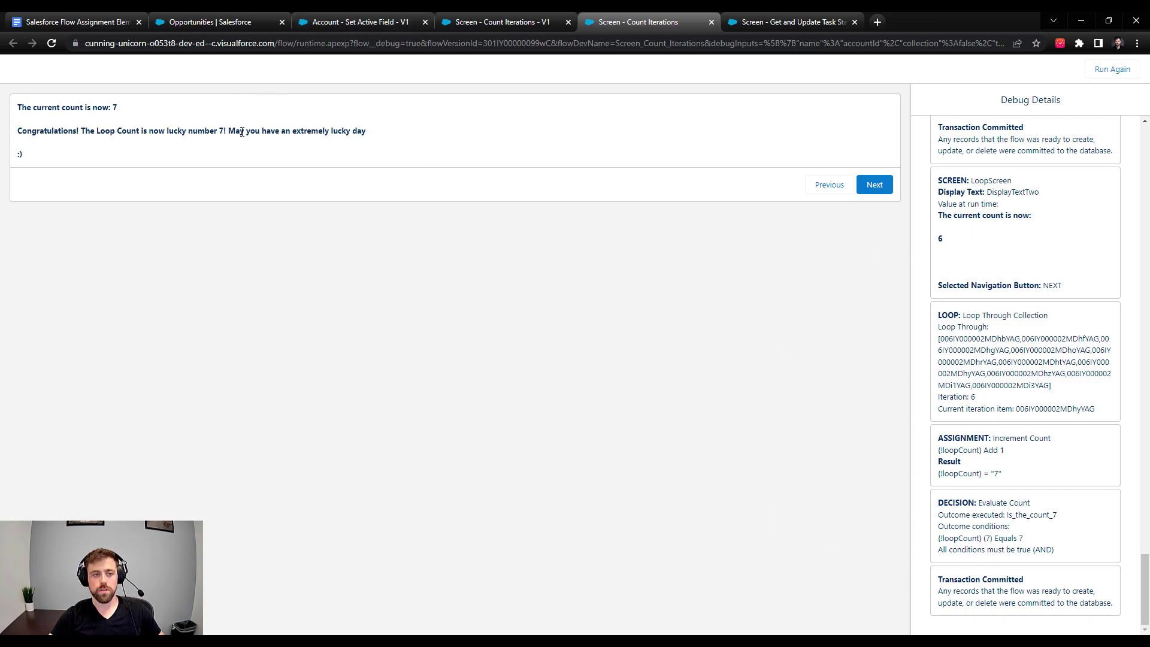
left_click(873, 185)
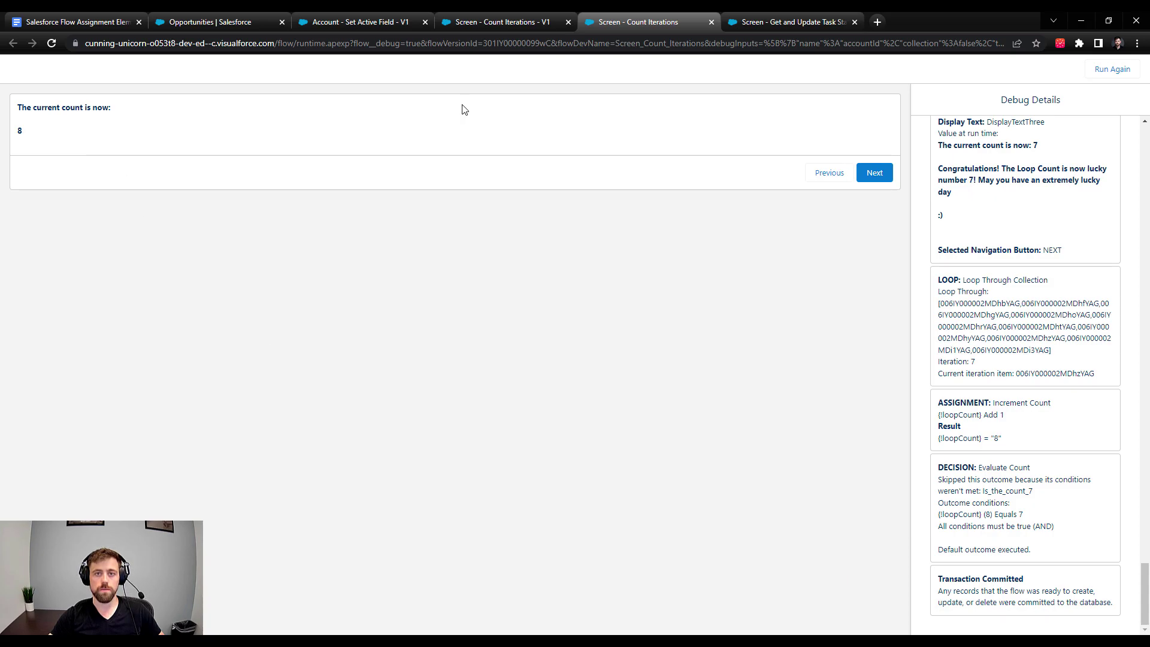
Step: Close the debug run, return to the Count Iterations flow and review the display text of ScreenOne
left_click(711, 22)
left_click(521, 21)
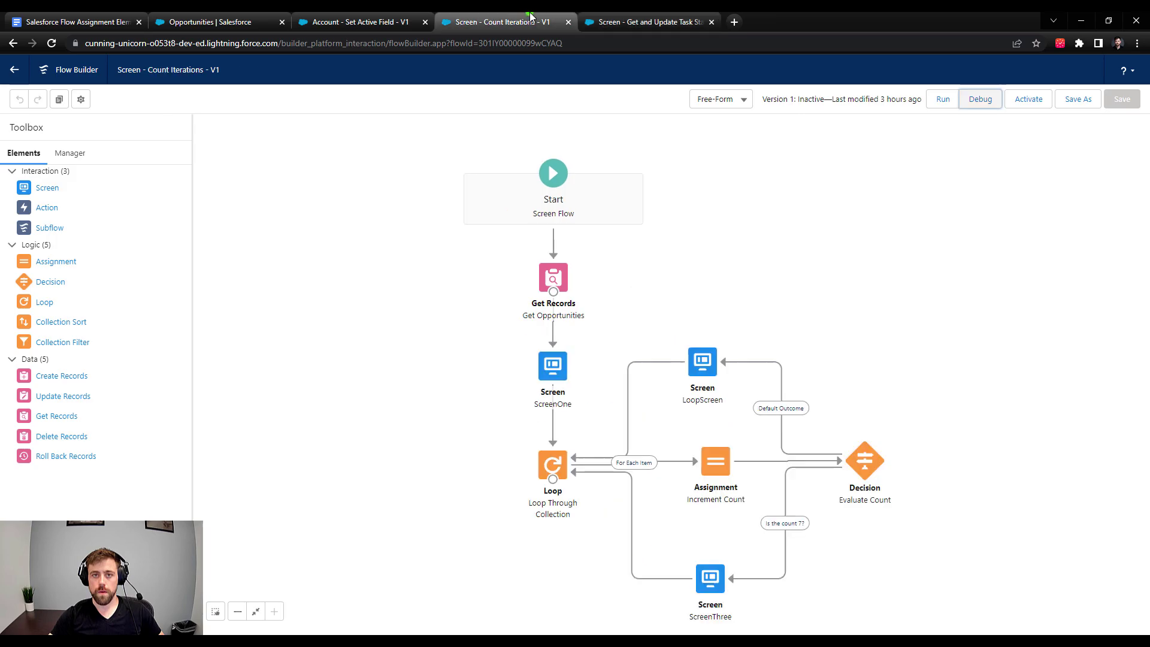
left_click_drag(927, 399, 808, 363)
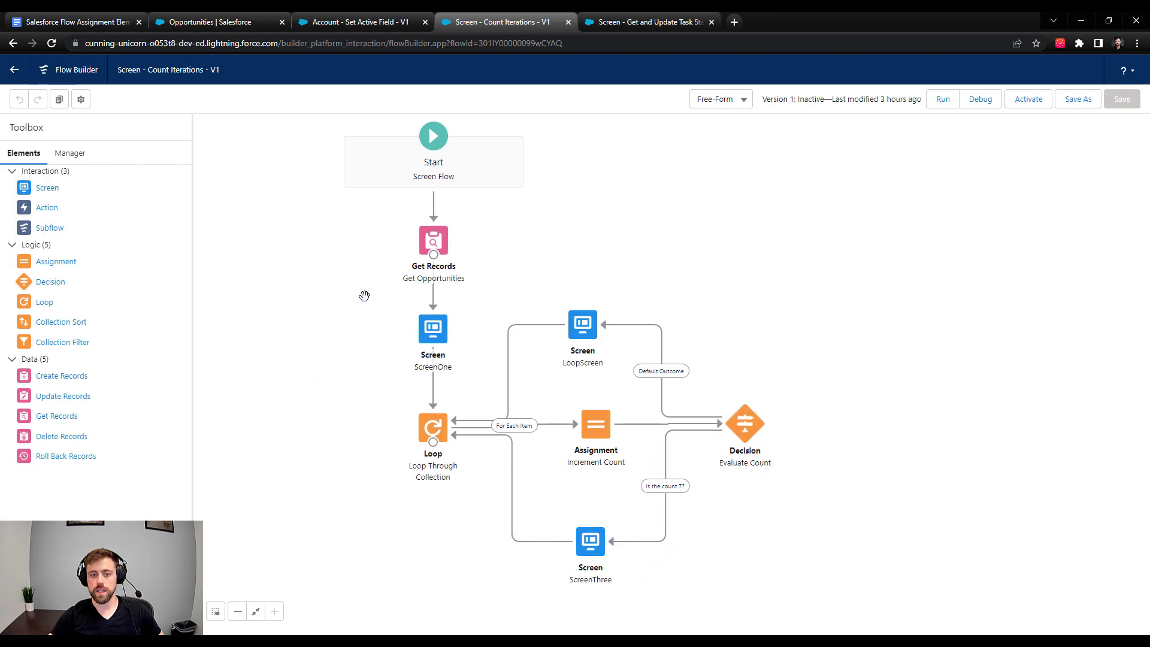
double_click(440, 326)
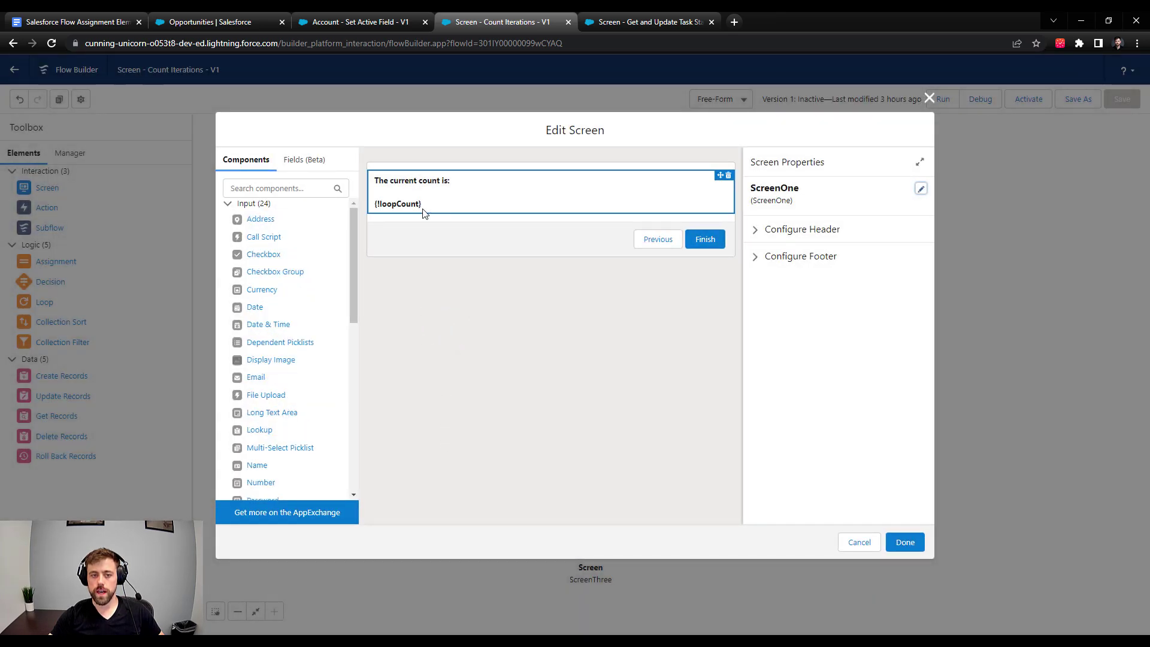
left_click(928, 100)
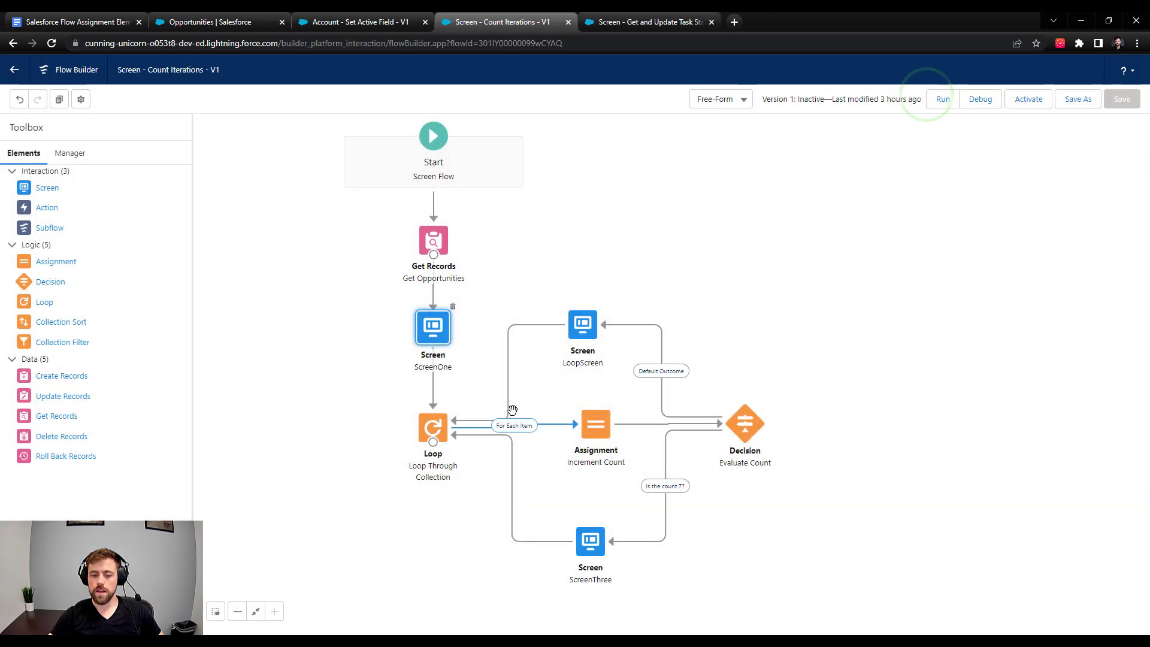
Step: Review the settings of the Loop Through Collection loop and the Increment Count assignment
left_click(442, 433)
double_click(442, 432)
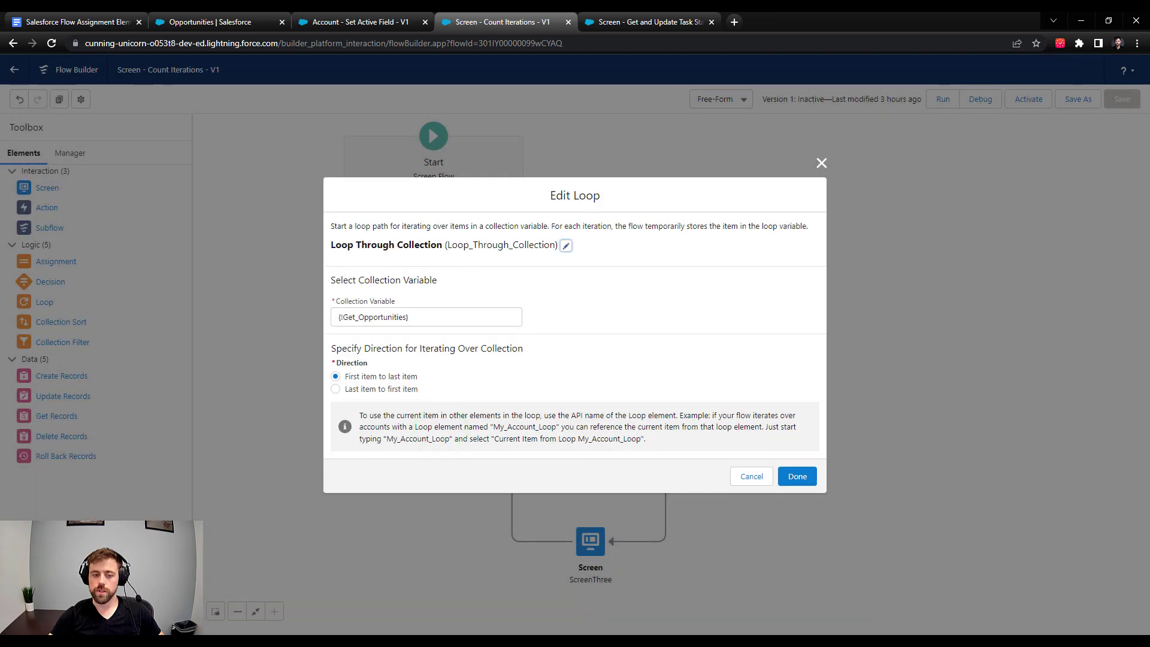
left_click(797, 476)
double_click(596, 419)
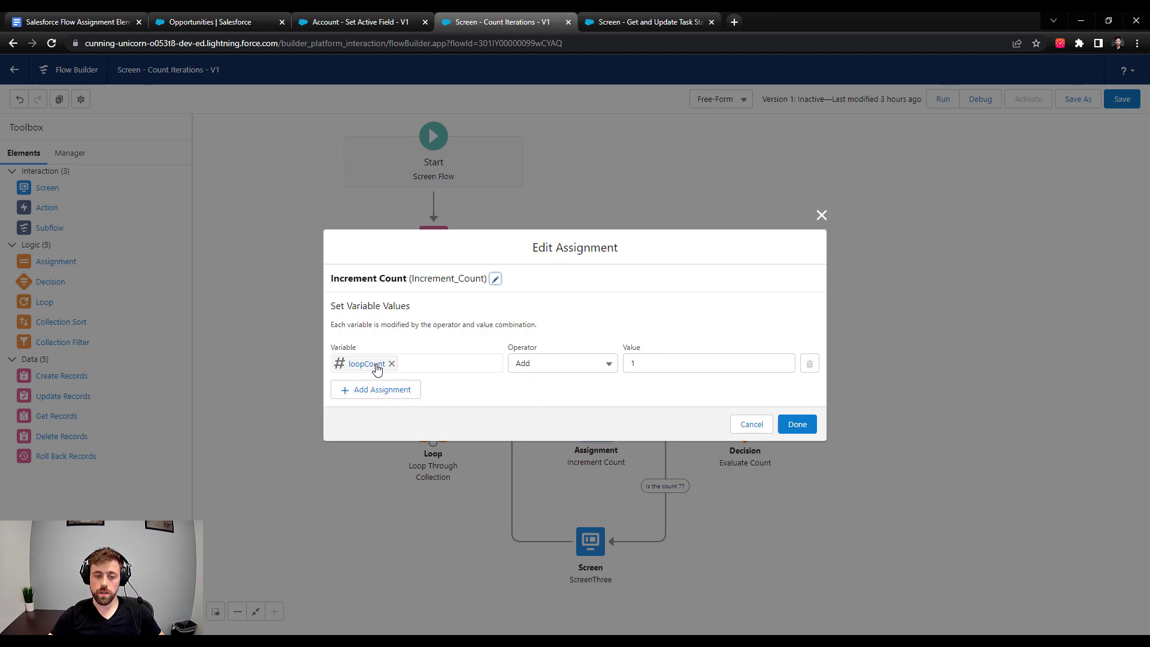
left_click(798, 424)
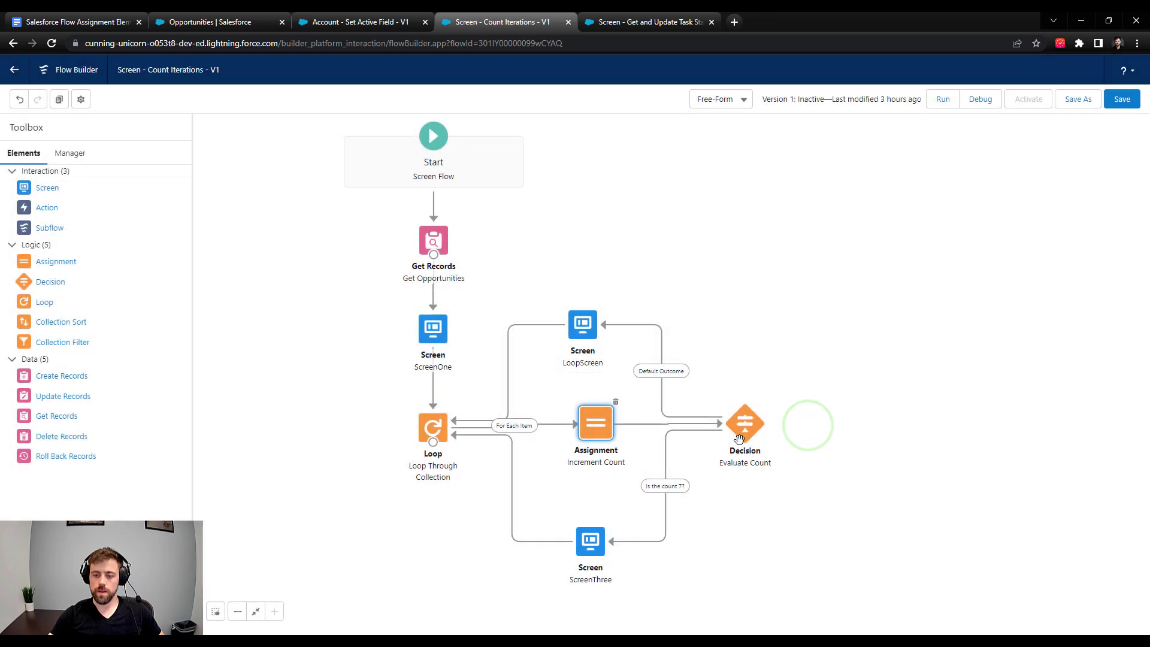
Step: Review the display text of ScreenThree and LoopScreen in the Count Iterations flow
left_click(585, 547)
double_click(585, 546)
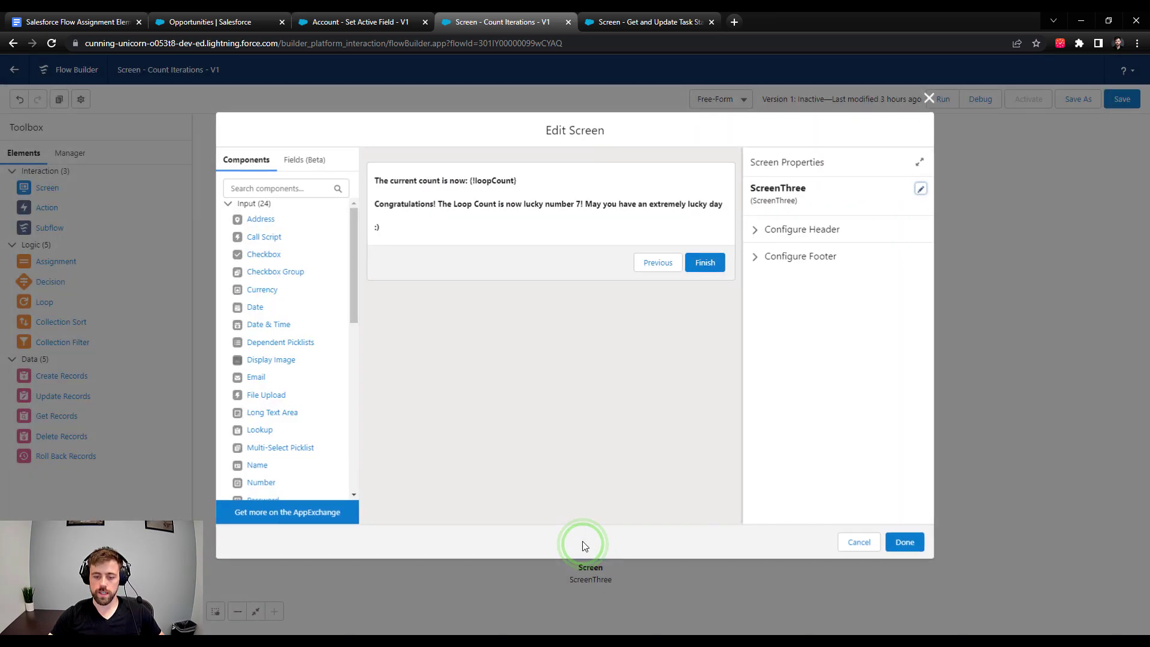
left_click(905, 542)
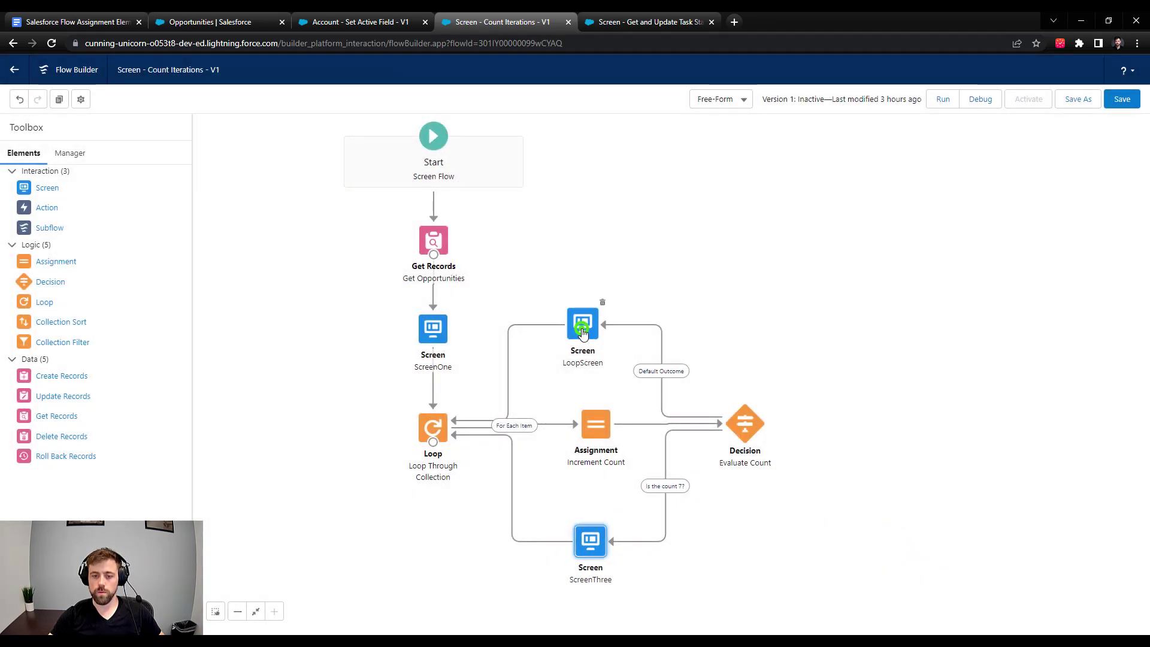
double_click(582, 328)
left_click(912, 543)
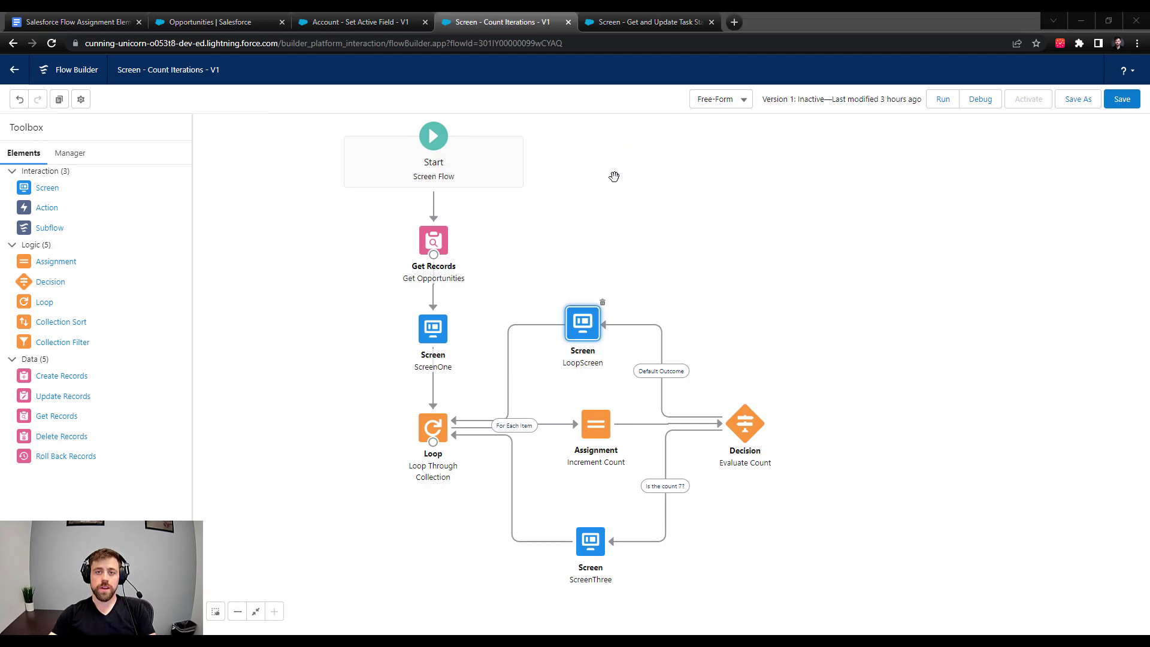
Step: Check the Three Examples list in the Google Docs outline and switch to the Get and Update Task Status flow
left_click(61, 18)
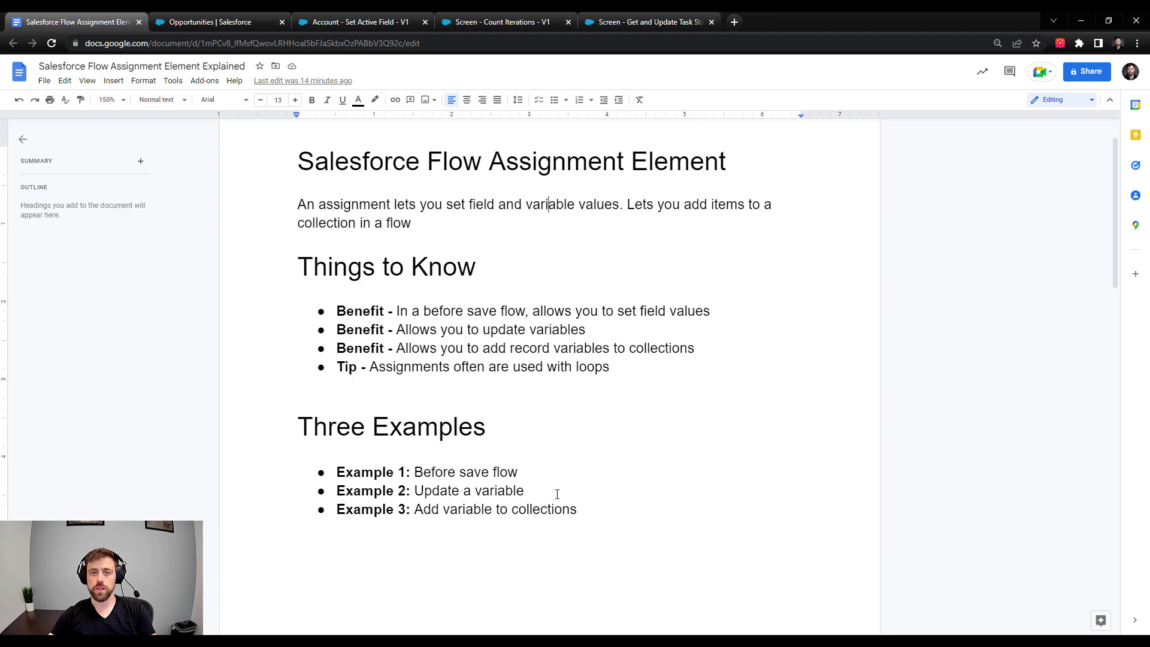
left_click(644, 22)
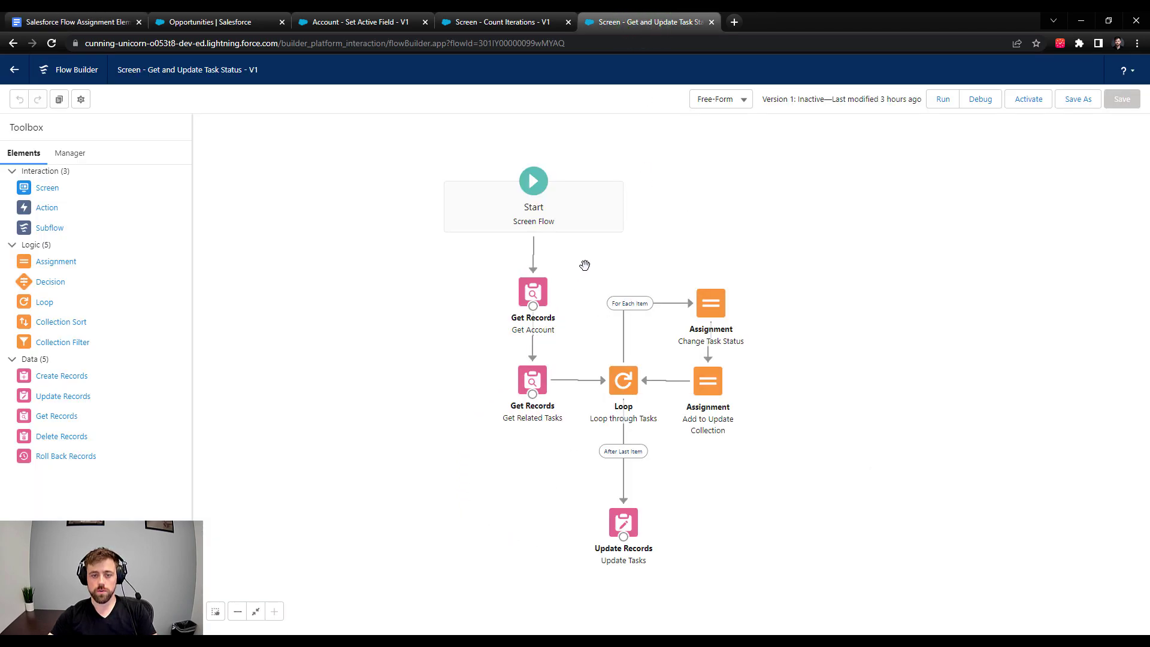
Step: Align the Start element above the Get Account element and list the flow's resources and elements
left_click(599, 214)
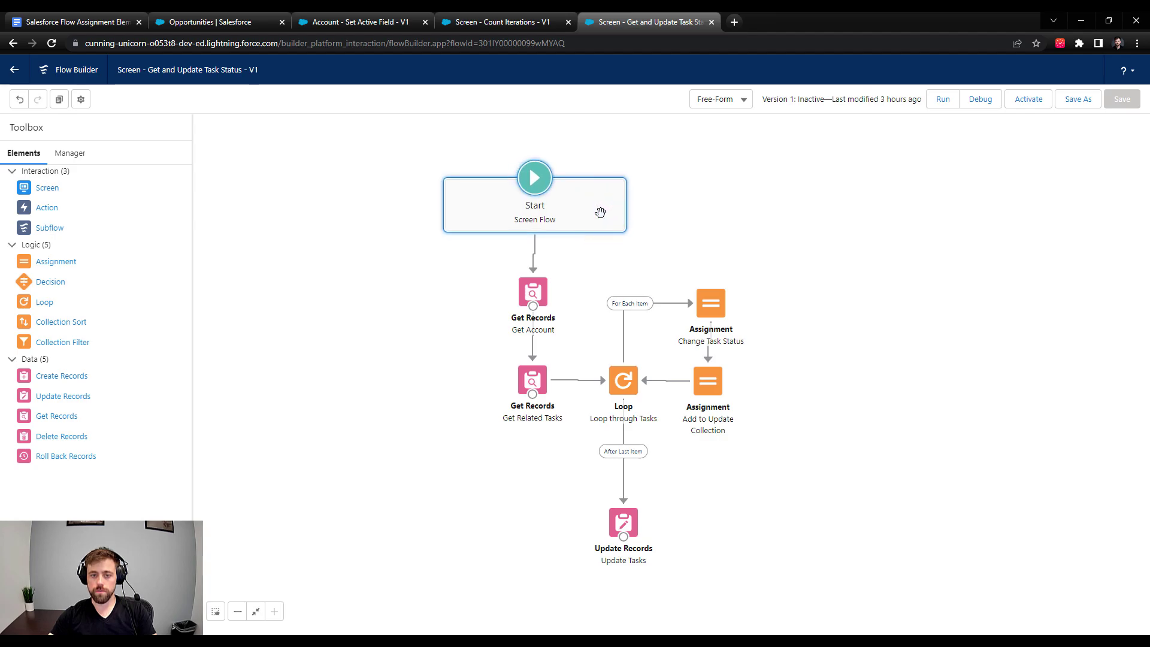
left_click(899, 290)
left_click_drag(582, 196, 584, 192)
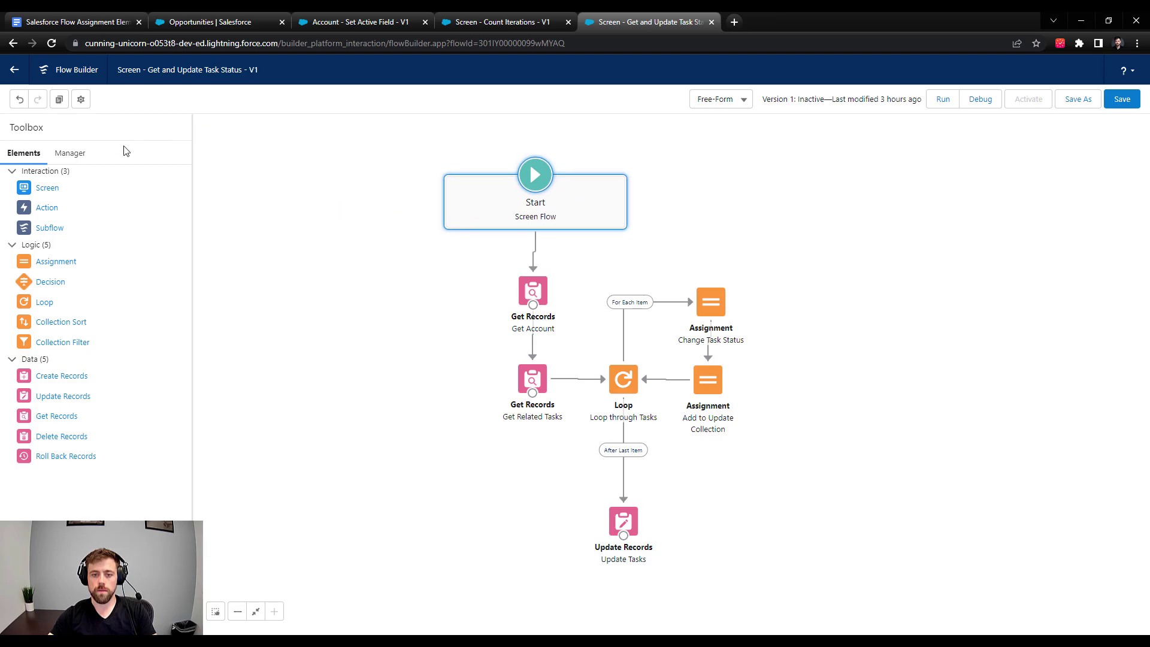
left_click(70, 153)
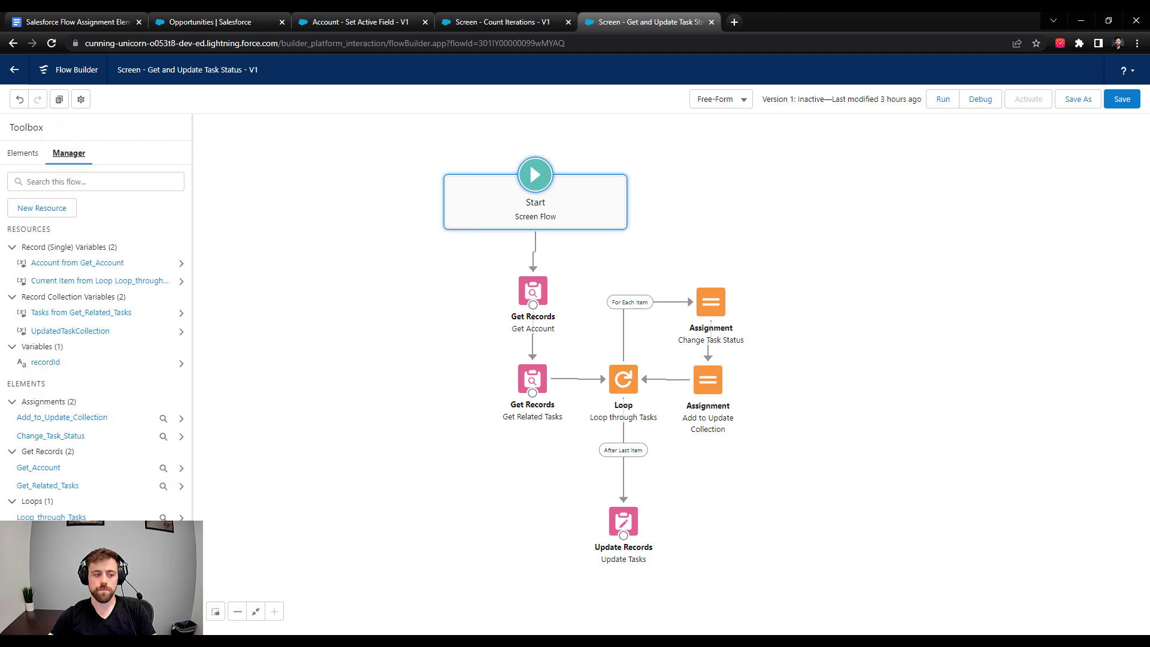
left_click_drag(565, 189, 565, 195)
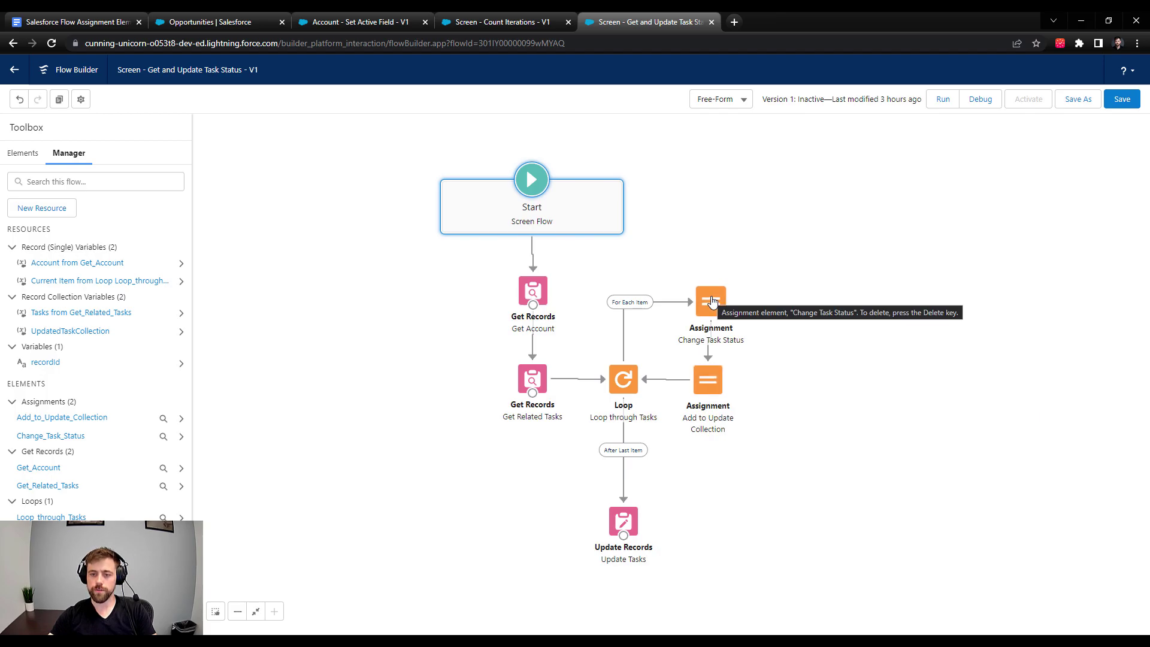
Step: Review the Change Task Status assignment, showing the full reference of its loop item variable
double_click(712, 302)
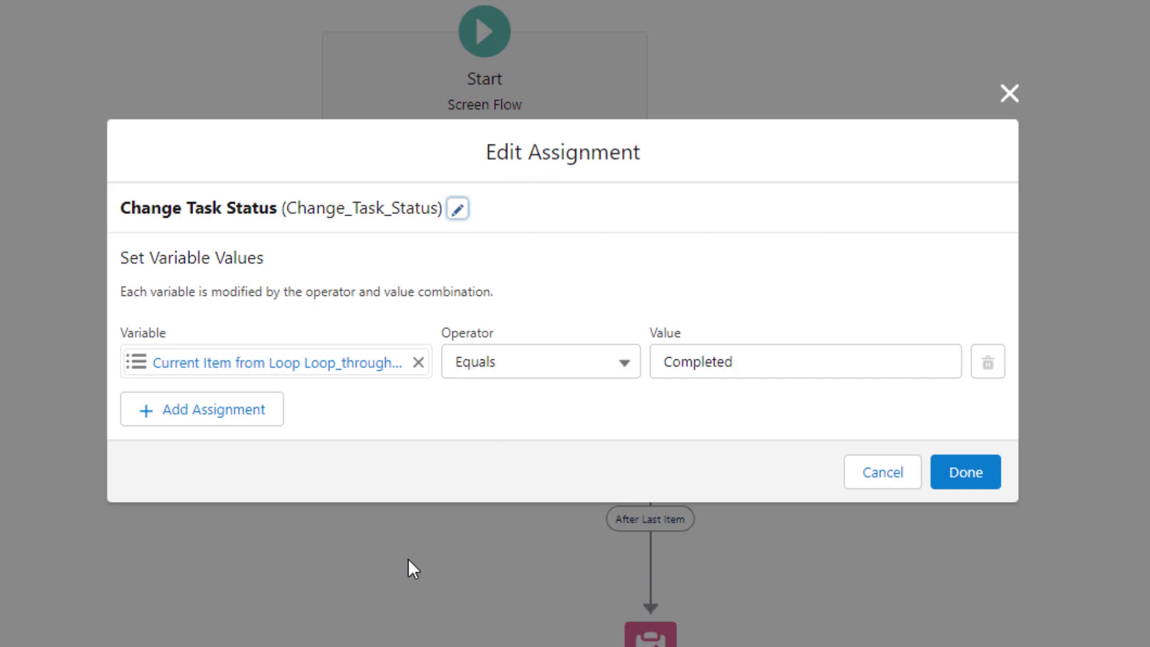
left_click(325, 363)
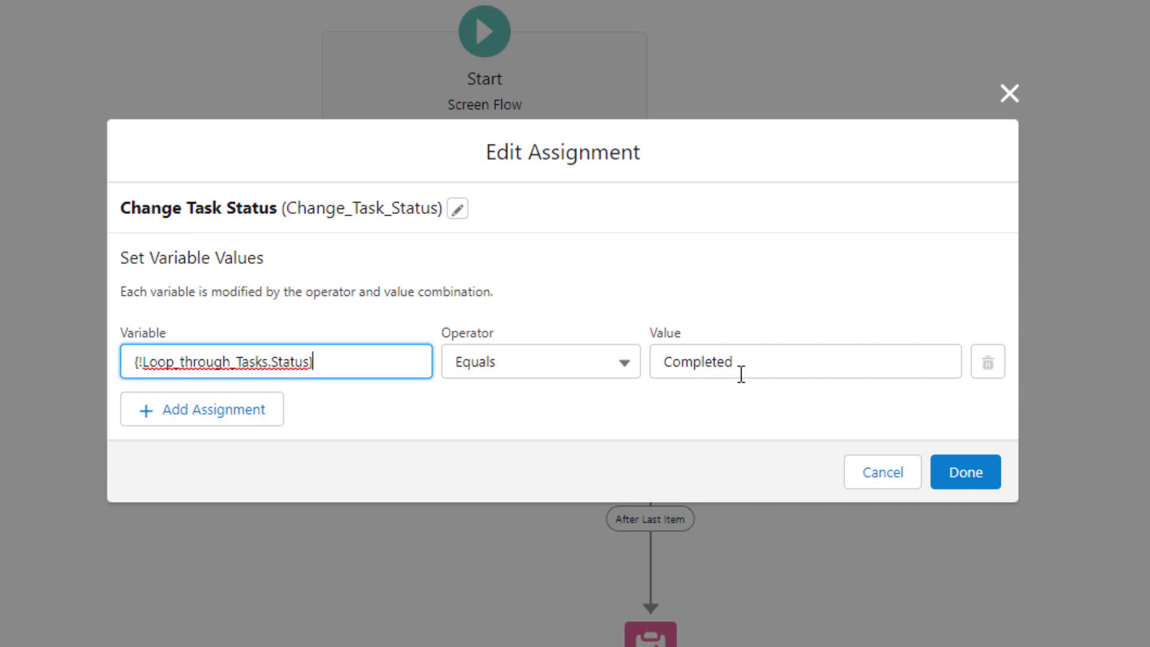
left_click(645, 400)
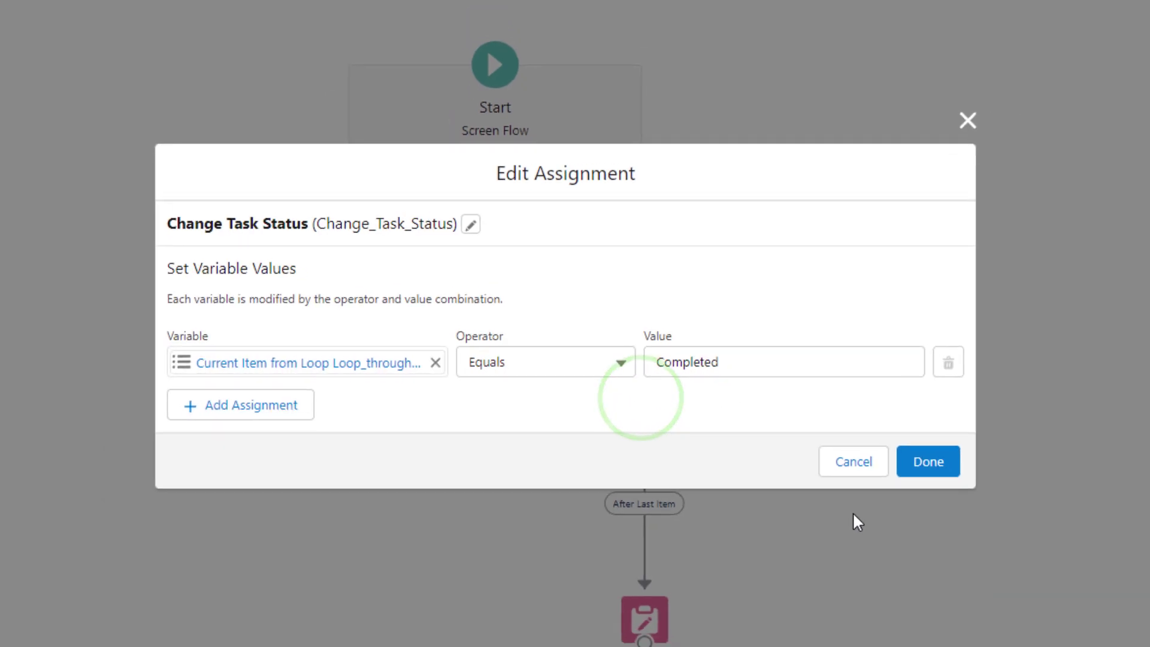
left_click(928, 461)
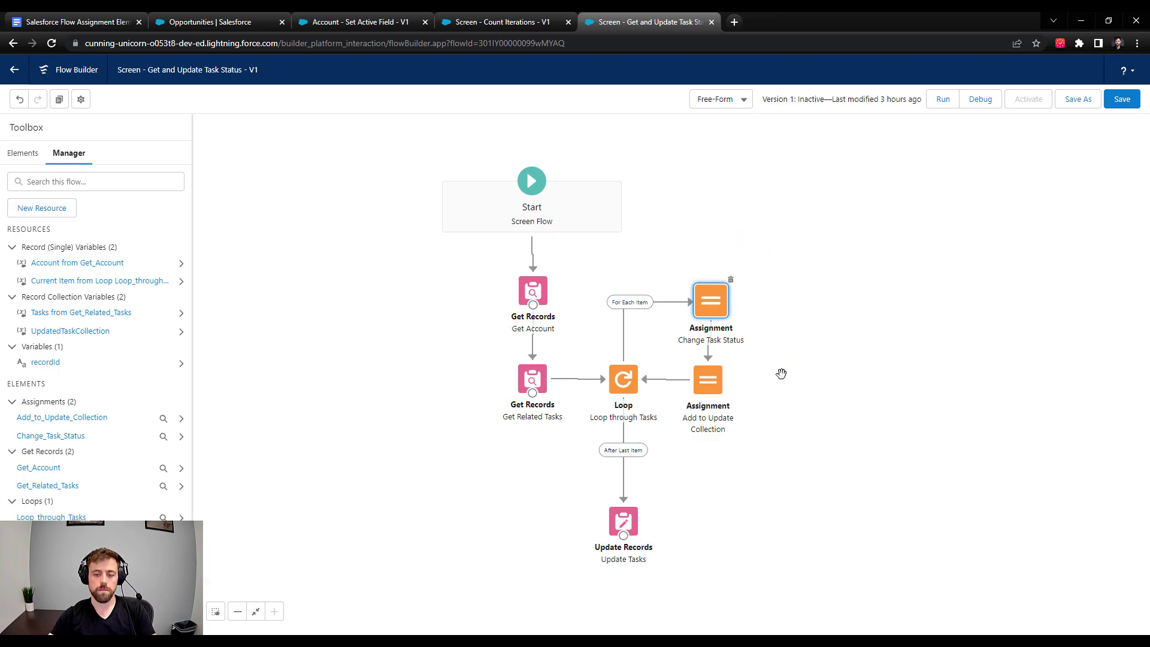
Step: Review the Add to Update Collection assignment and the definition of the UpdatedTaskCollection record collection variable
double_click(707, 380)
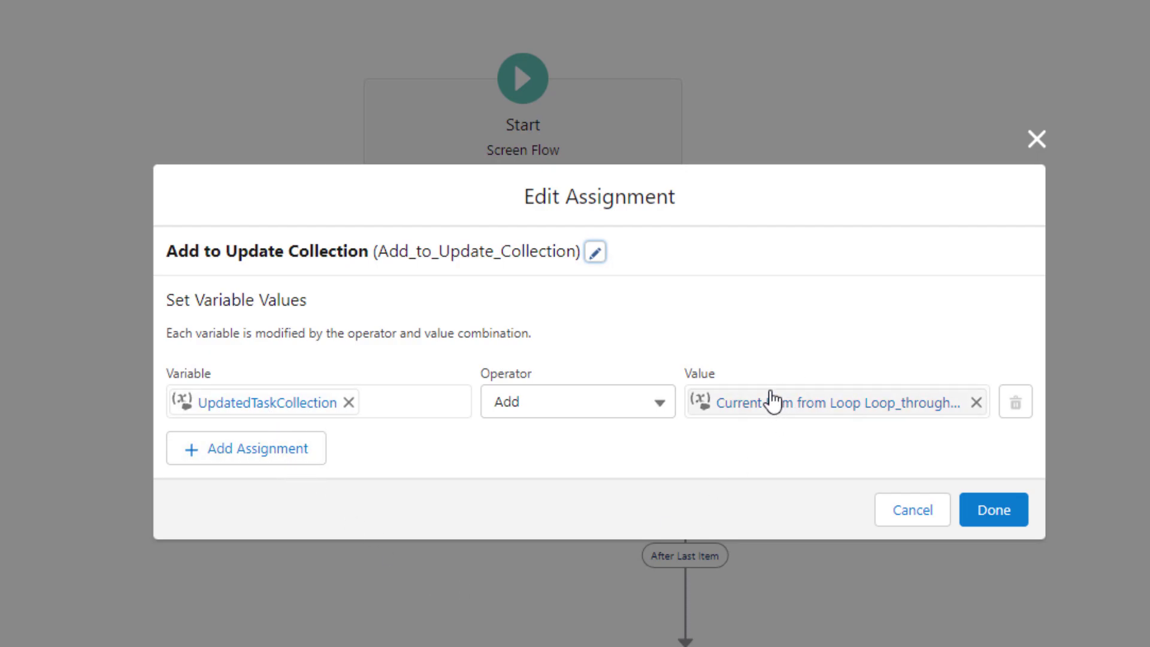
left_click(1002, 526)
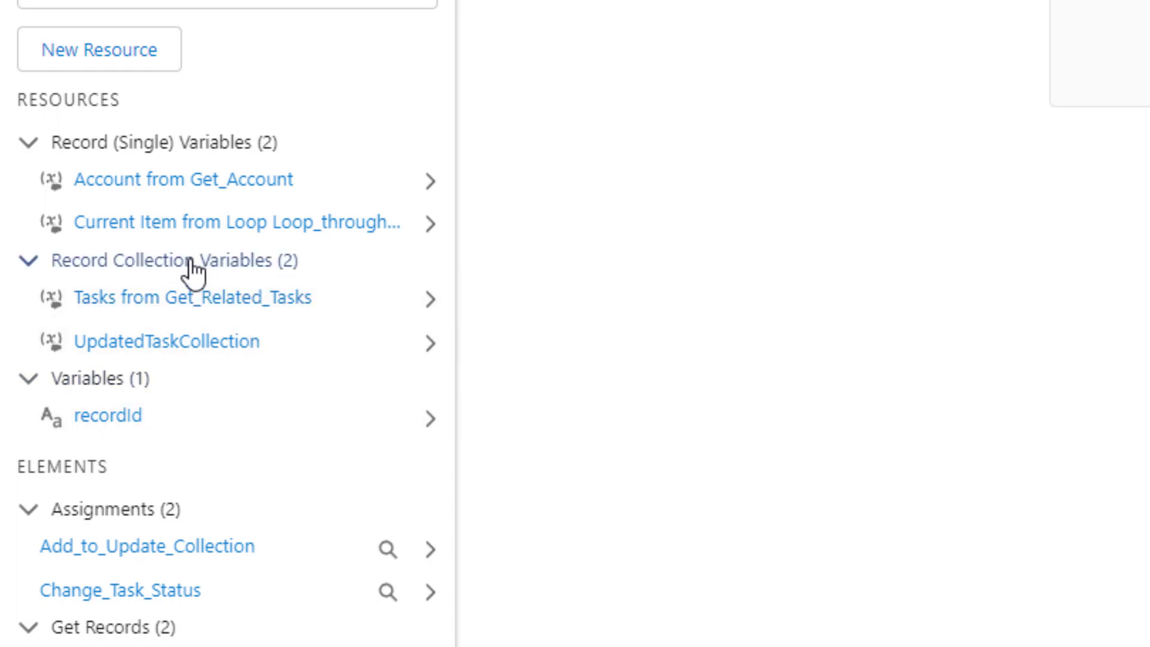
left_click(227, 341)
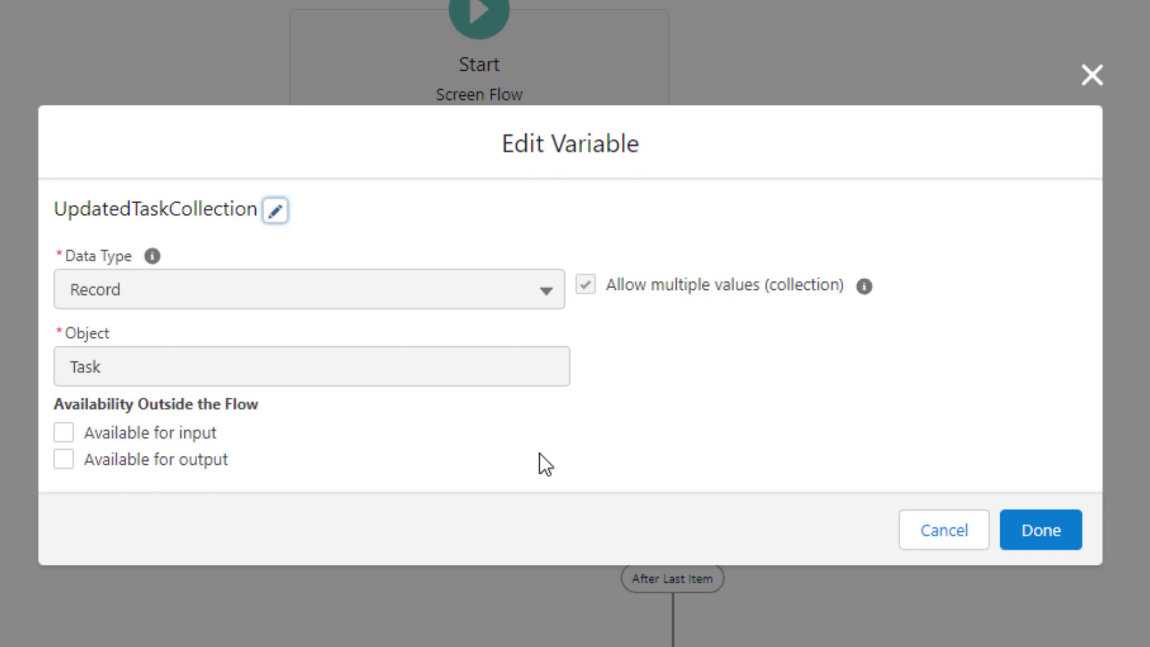
left_click(1035, 532)
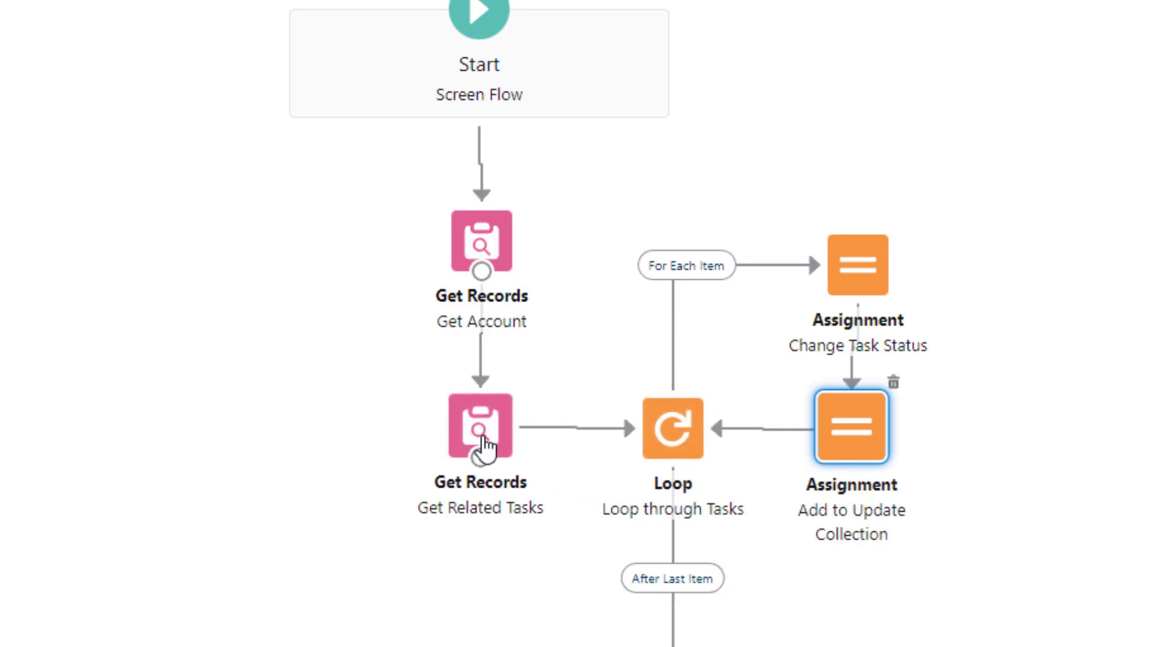
Step: Compare the variable, operator and value of the Change Task Status assignment with those of Add to Update Collection
double_click(879, 292)
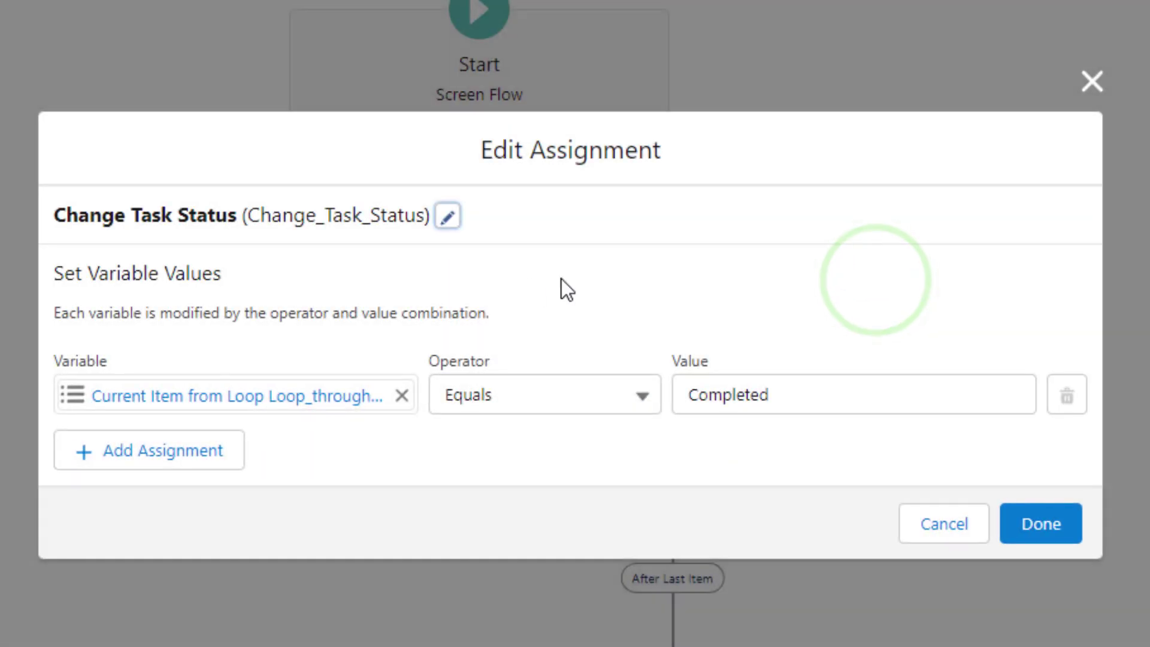
left_click(1031, 525)
double_click(858, 436)
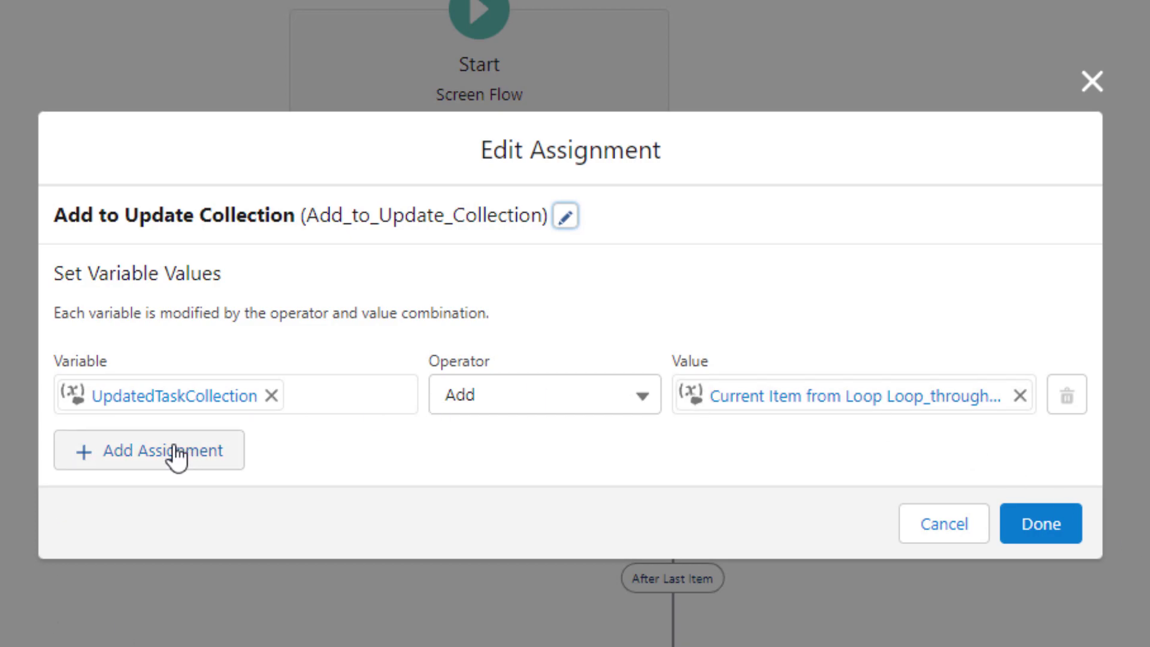
left_click(329, 456)
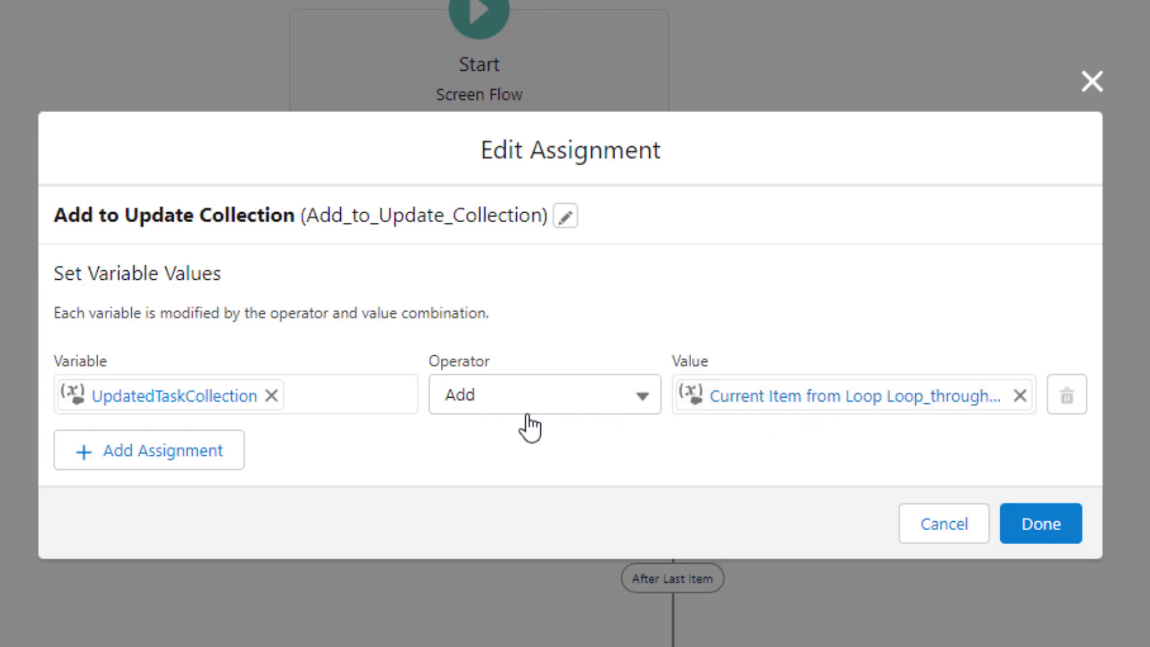
left_click(1023, 525)
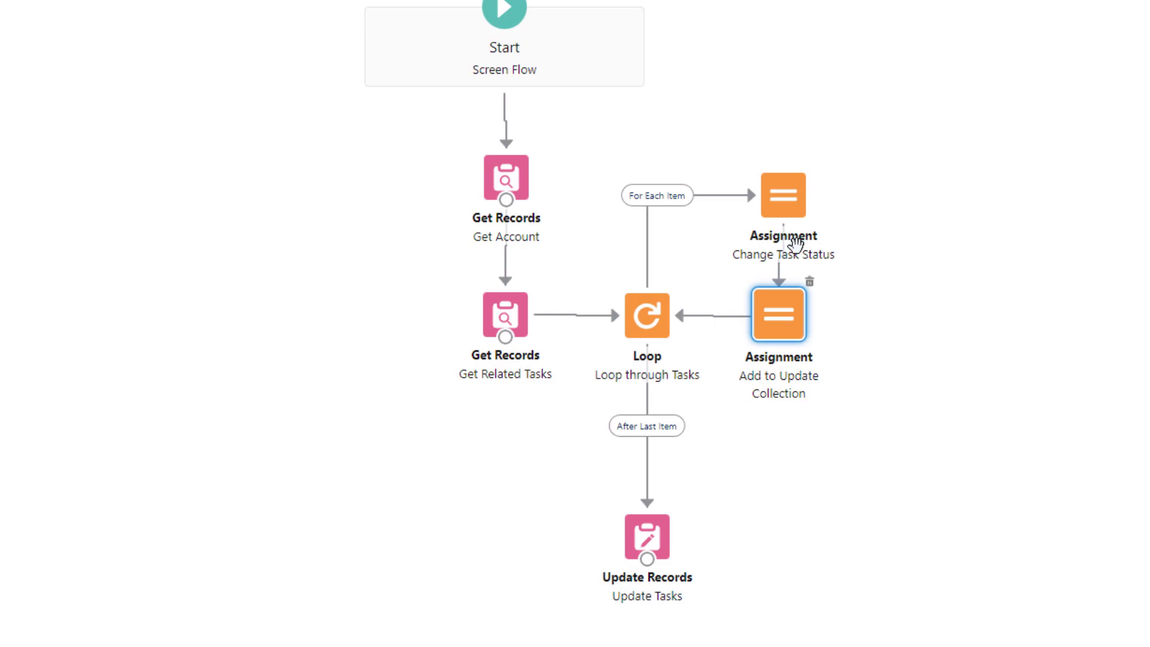
Step: Review which record collection the Update Tasks element uses and how it finds the records to update
left_click(646, 535)
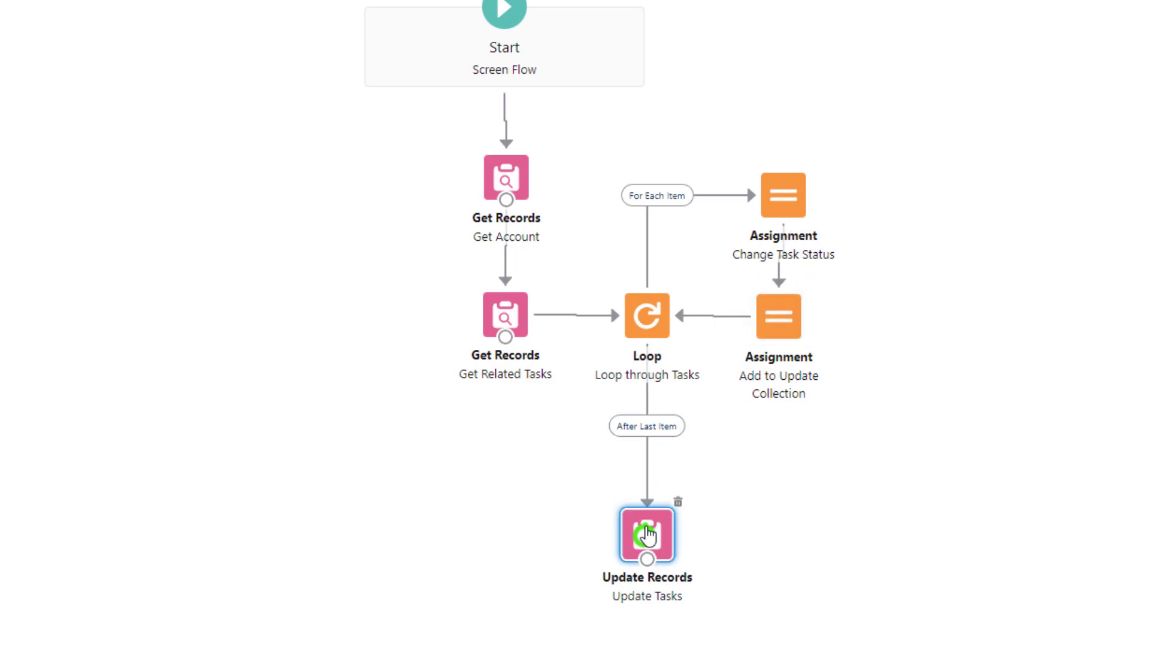
left_click(650, 538)
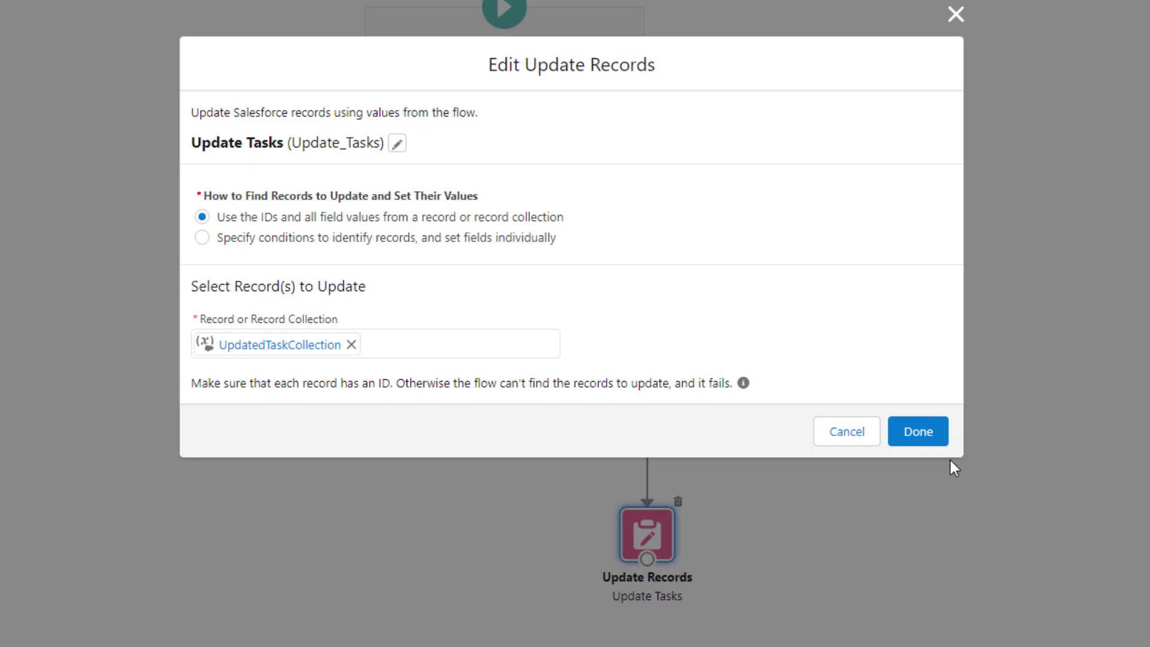
left_click(918, 431)
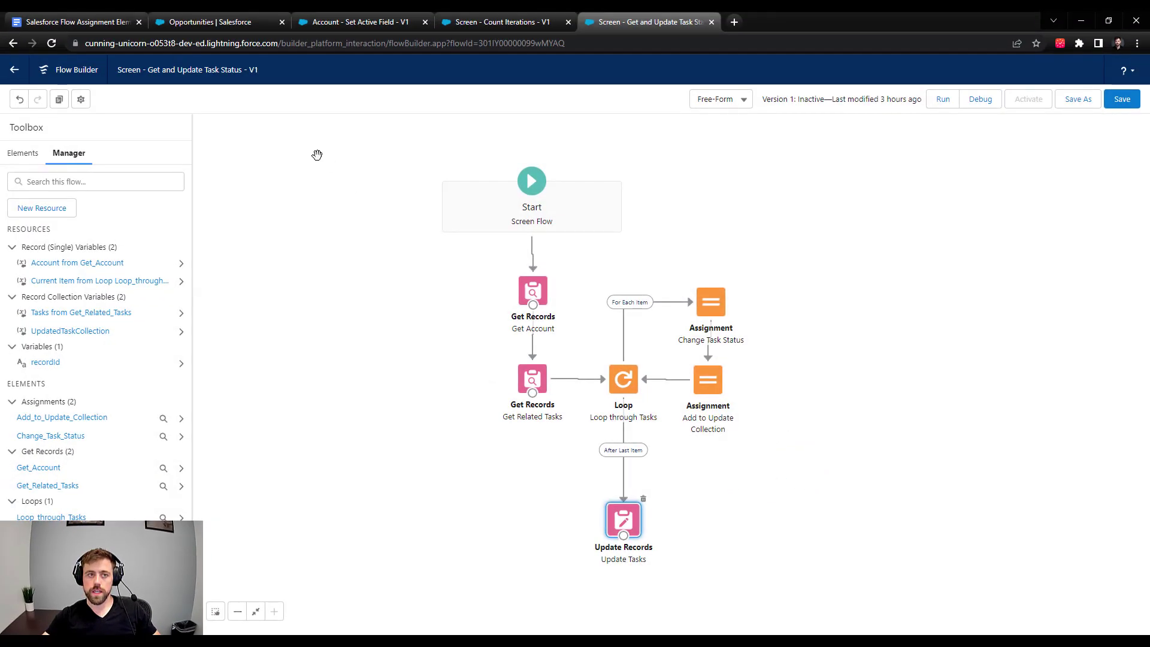
Step: On the United Oil & Gas Corp. account, create a task with subject "task 1" and due date 7/16/2022
left_click(225, 21)
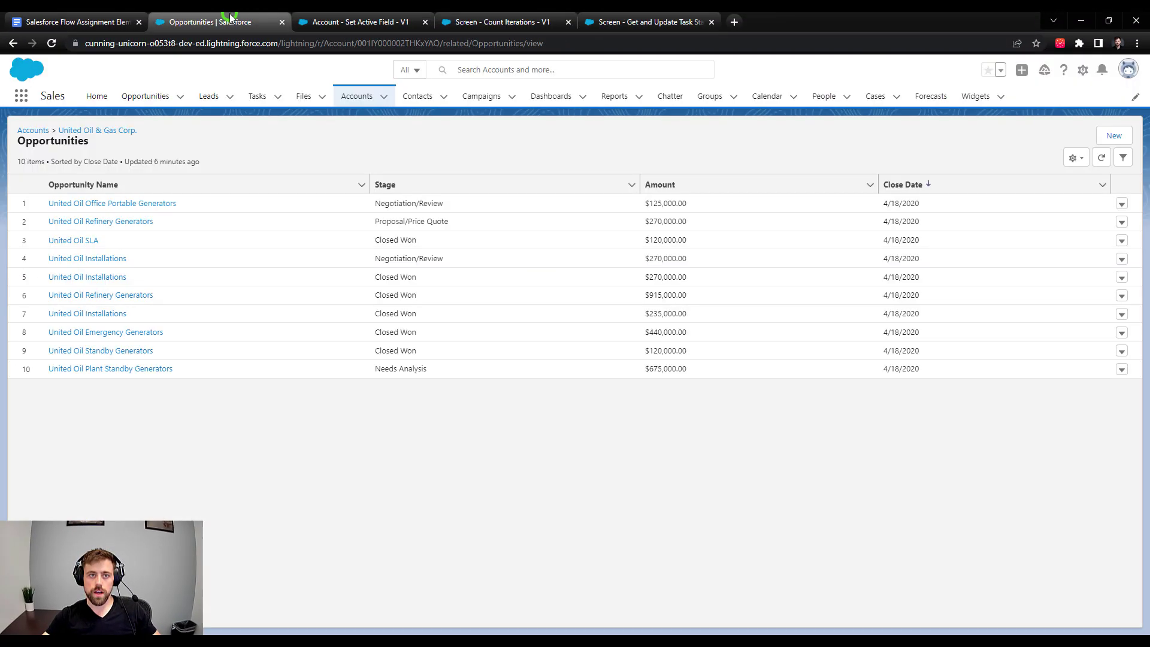
left_click(109, 132)
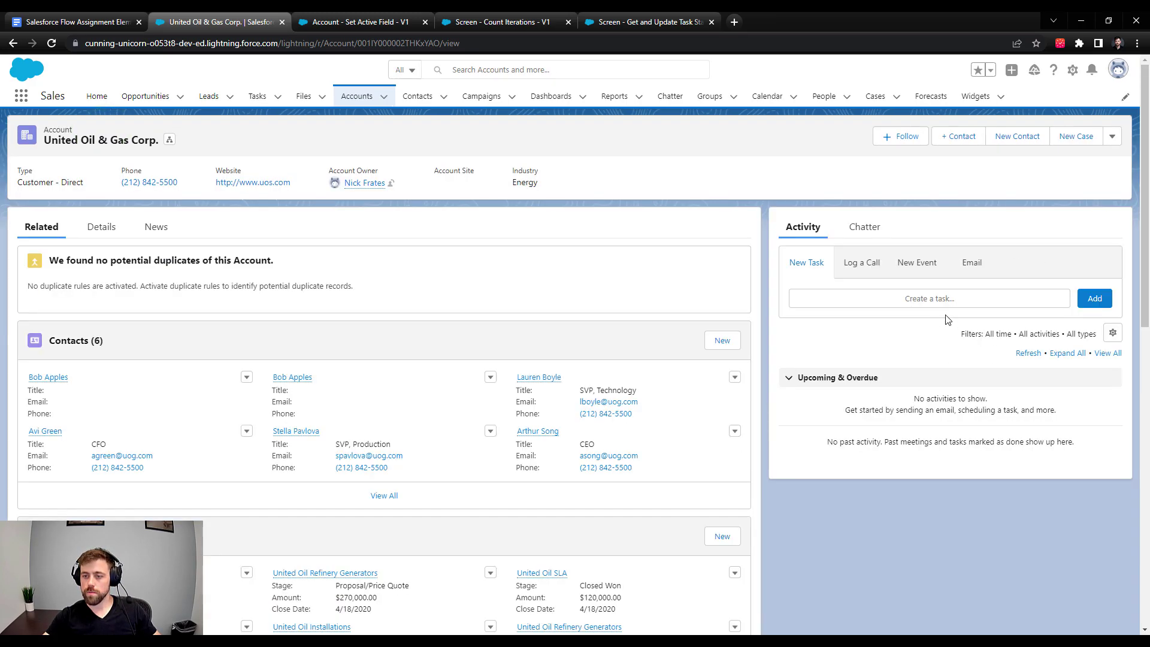
left_click(919, 298)
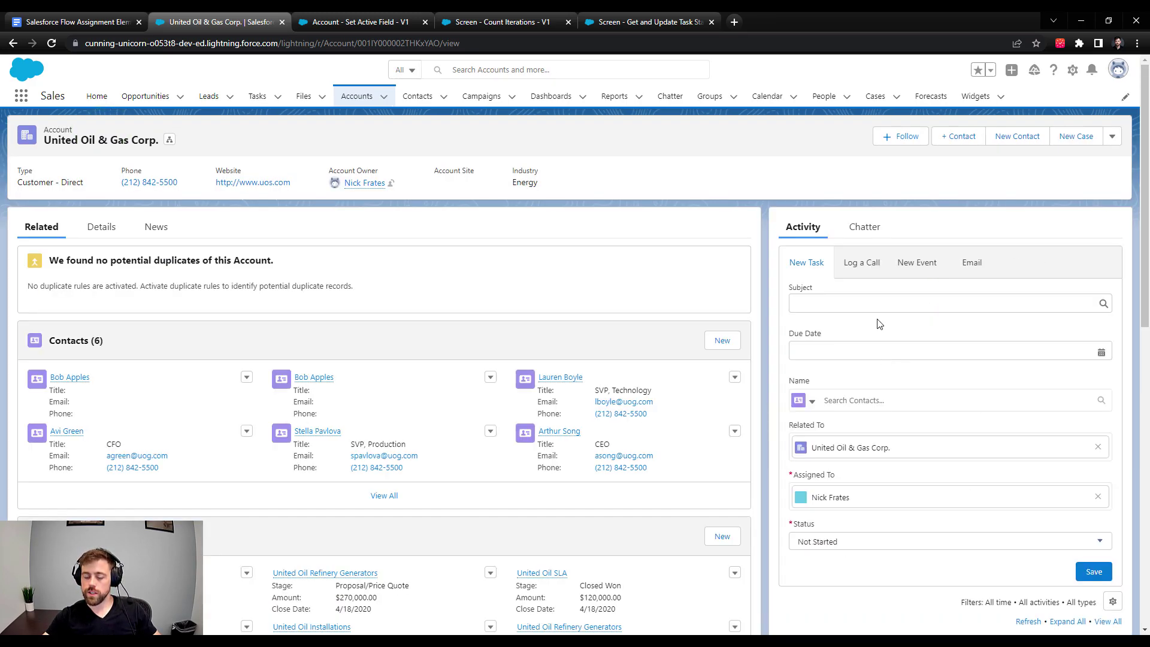
left_click(845, 303)
type("task")
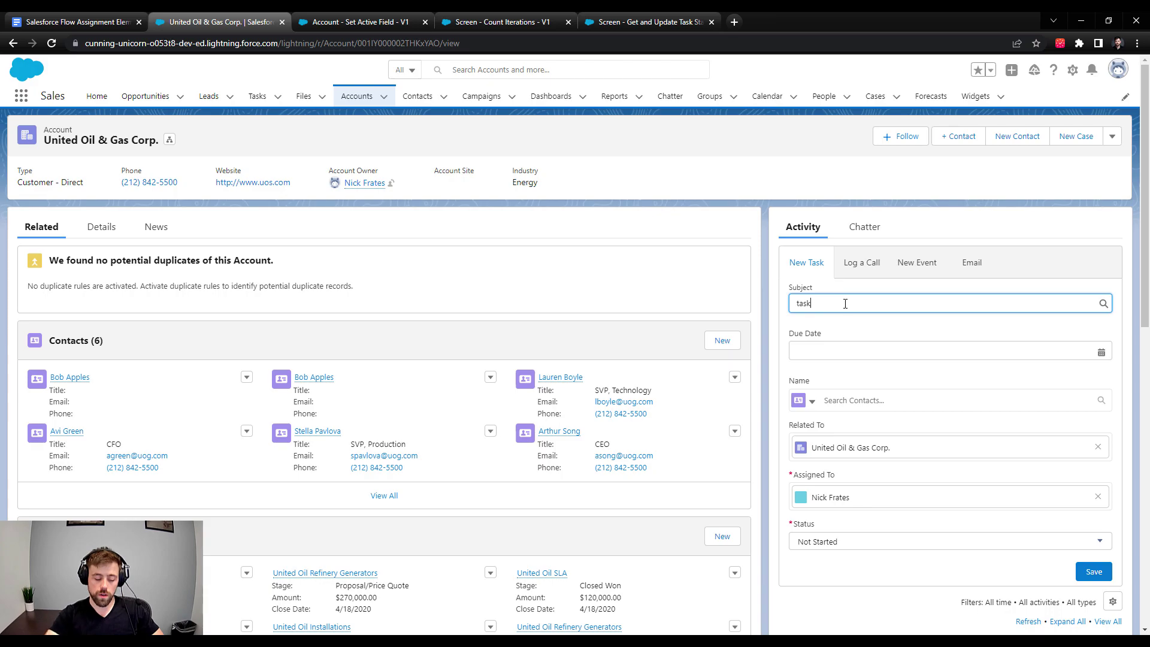
type(" 1")
left_click(858, 347)
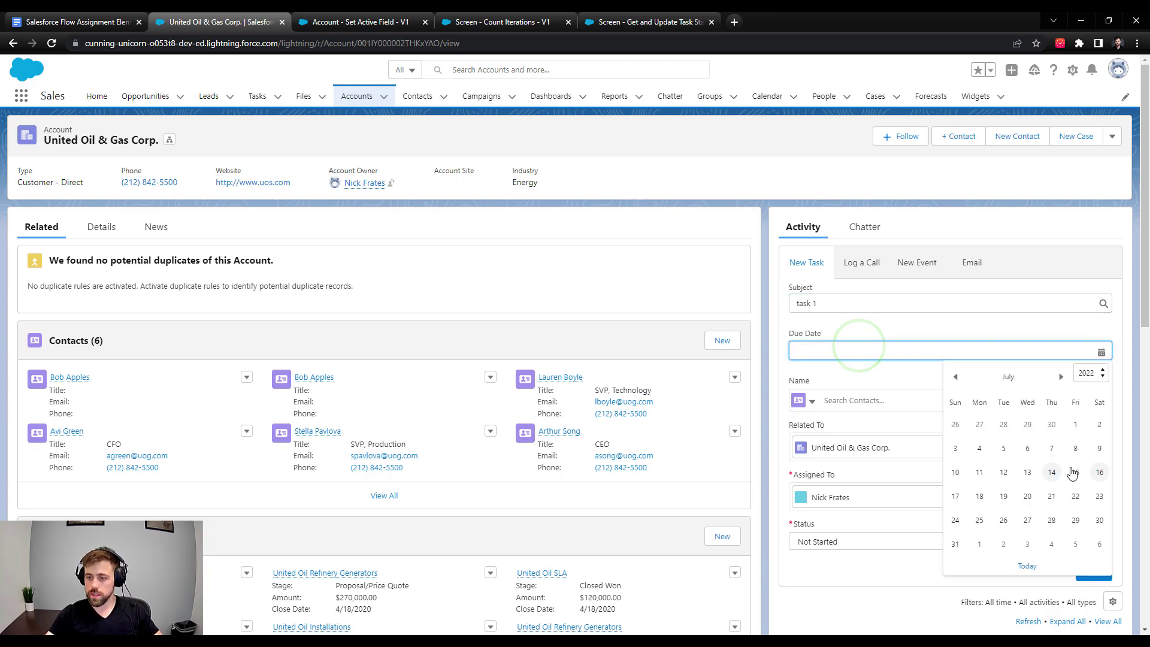
left_click(1094, 473)
left_click(1093, 572)
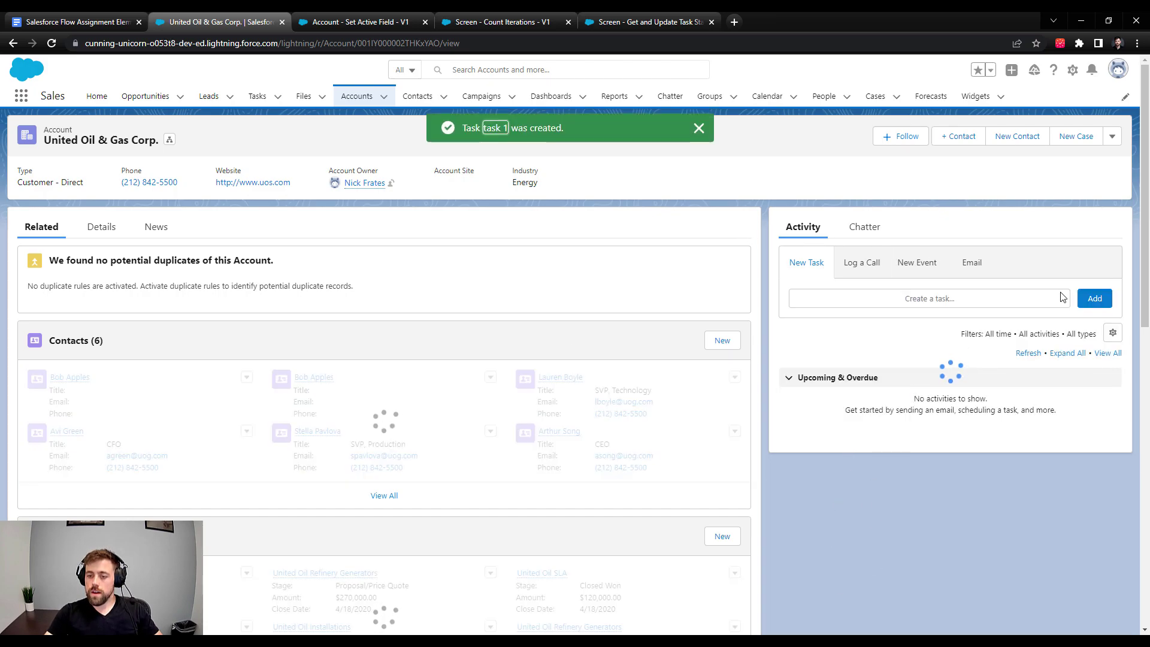
Step: Create another task on the account with subject "task 2" and due date 7/17/2022
left_click(925, 300)
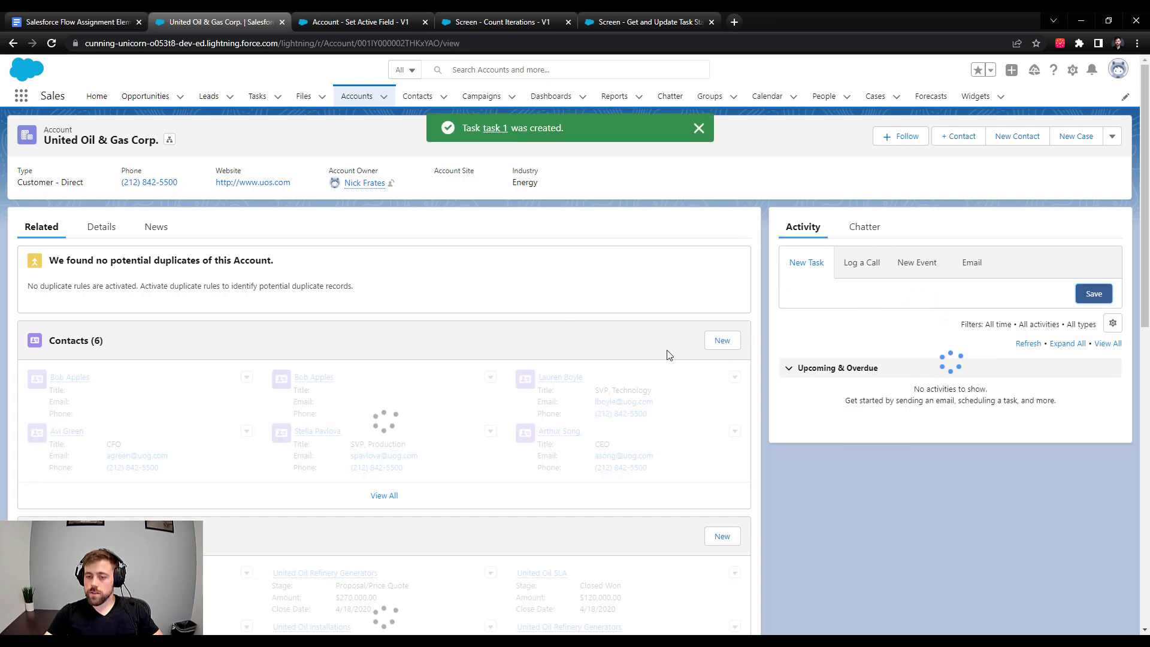
left_click(695, 129)
left_click(839, 300)
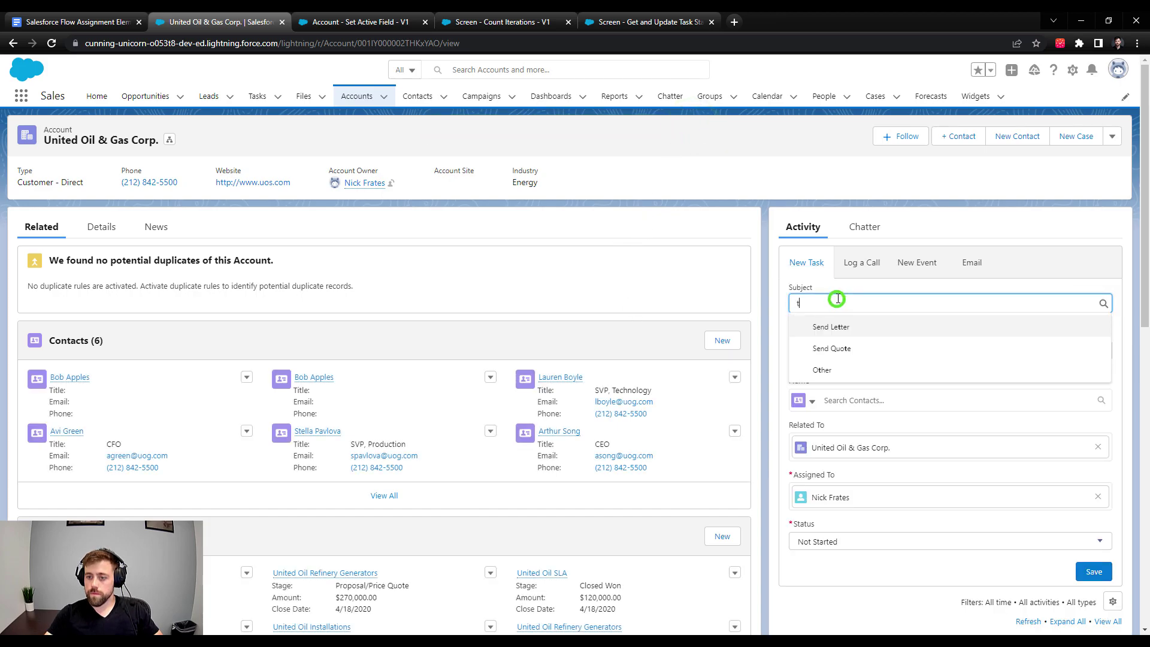
type("task 2")
key("Tab")
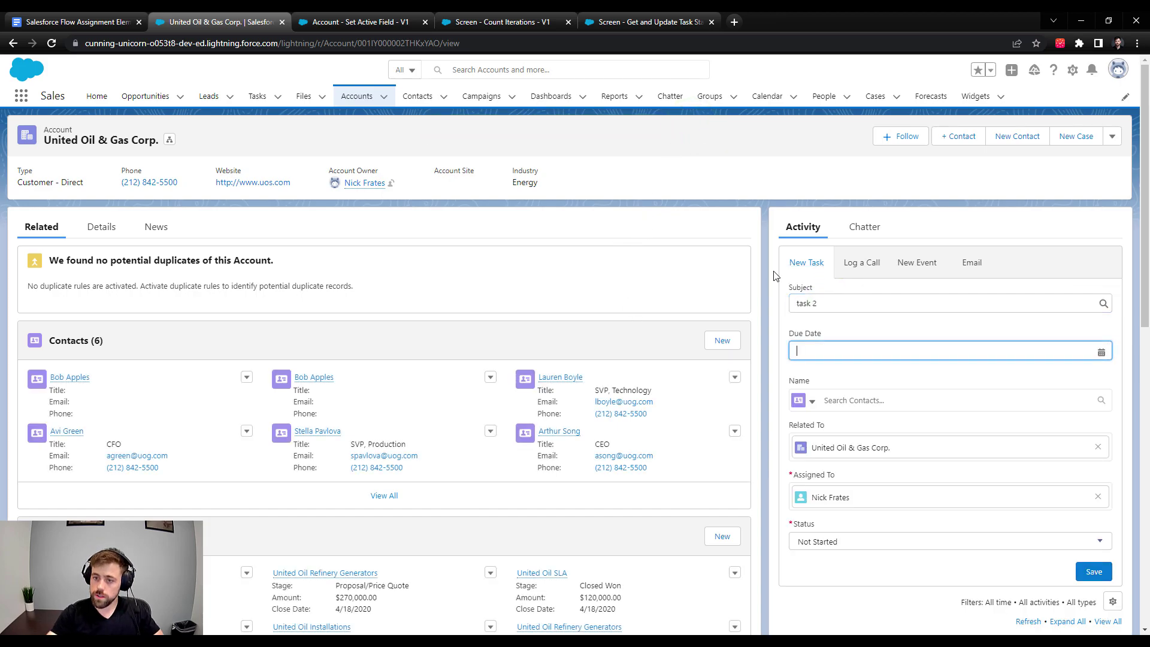
left_click(839, 346)
left_click(955, 496)
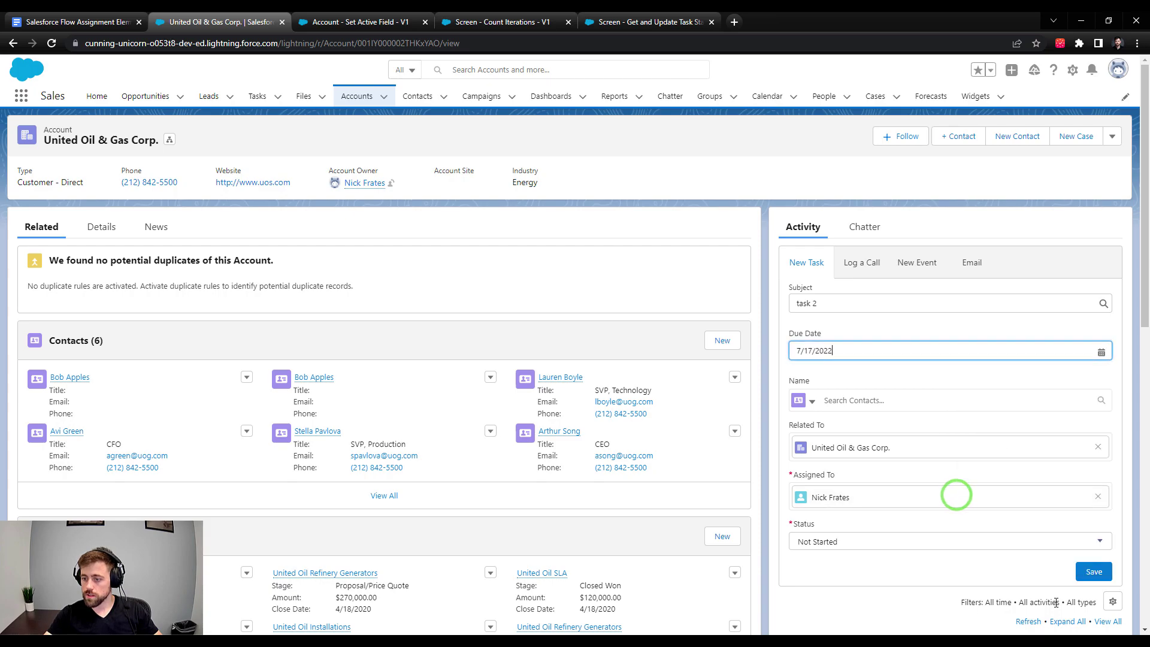
left_click(1089, 581)
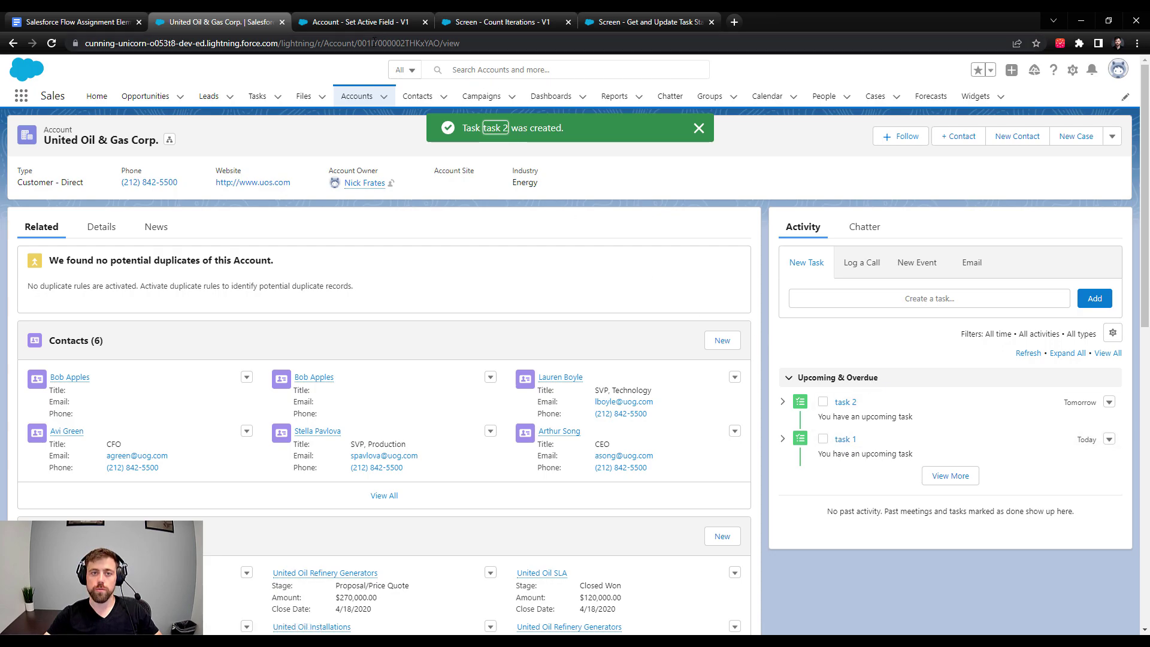
Step: Copy the account's record ID from its URL and debug the Get and Update Task Status flow with it as recordId
double_click(373, 43)
key("ctrl+c")
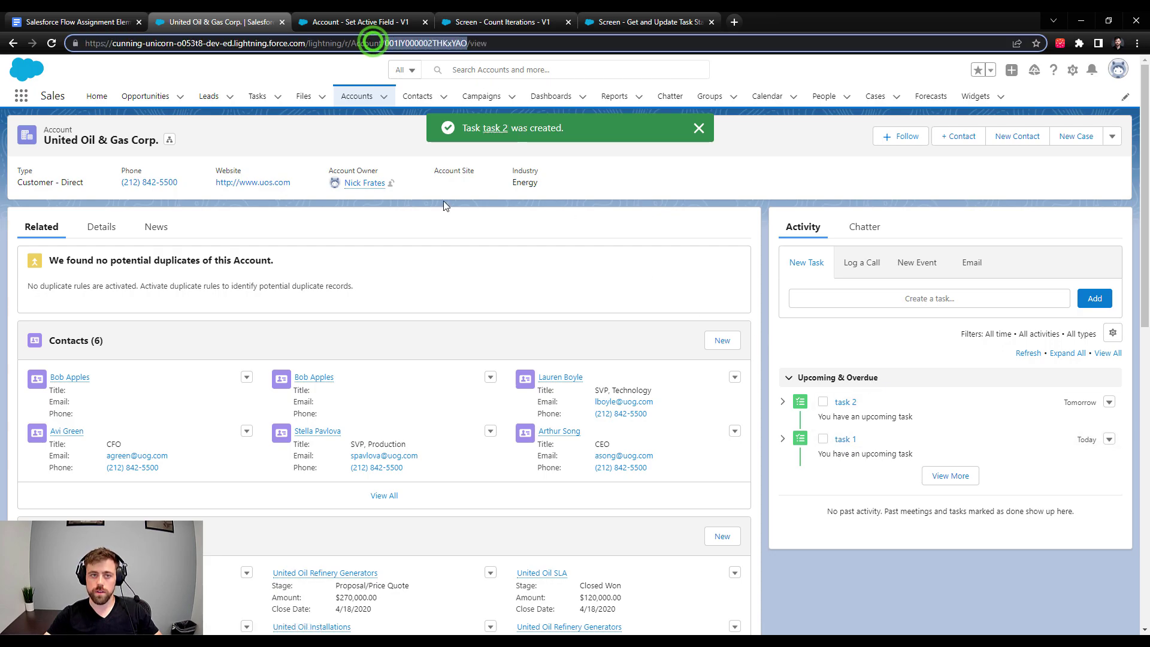
left_click(632, 15)
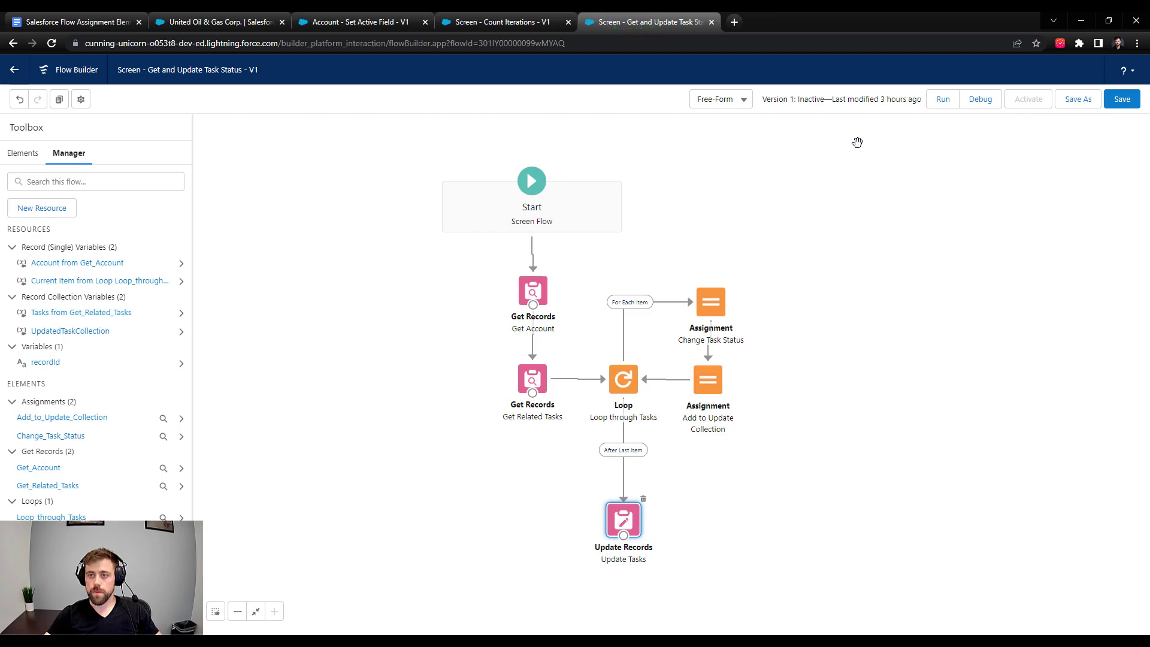
left_click(976, 99)
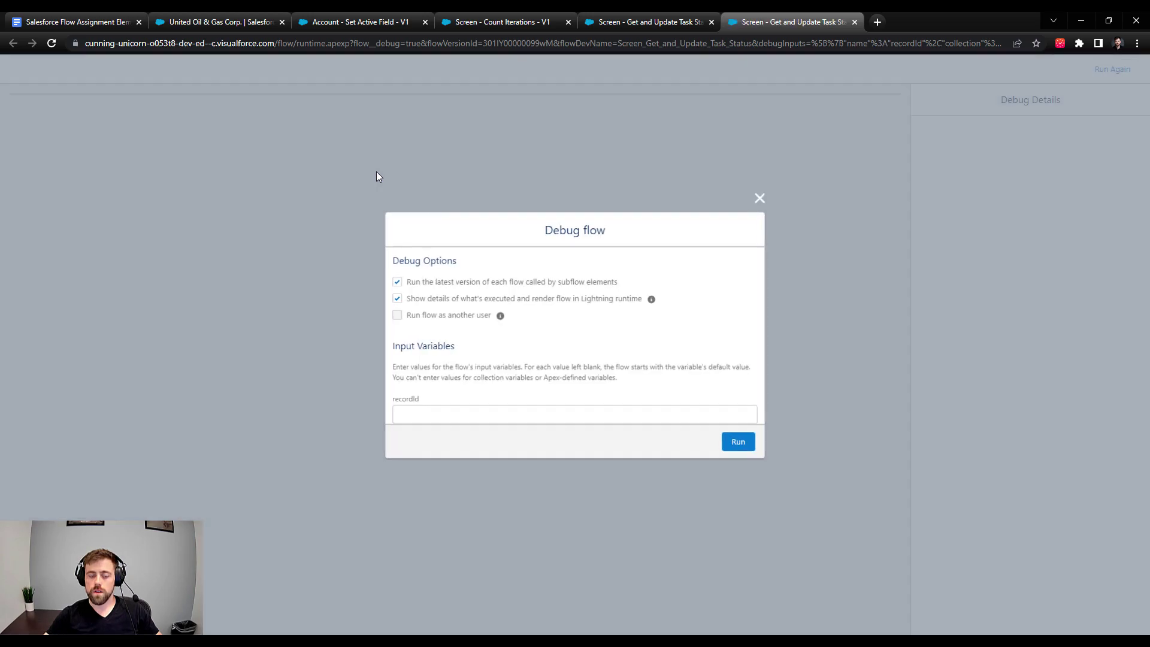
left_click(453, 417)
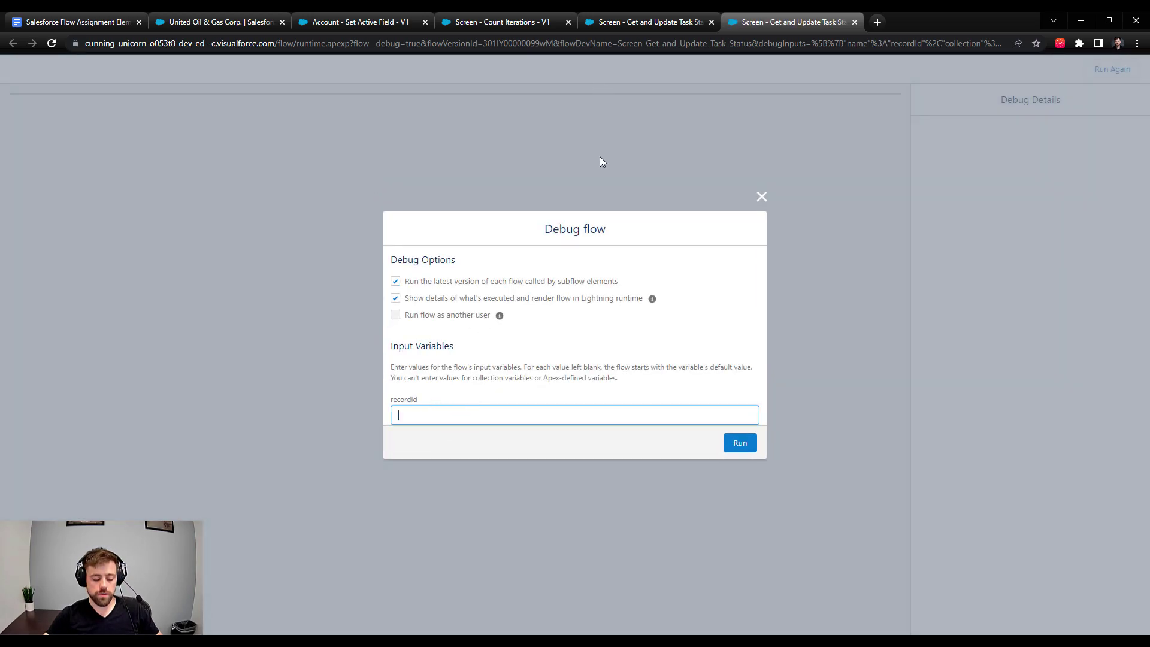
key("ctrl+v")
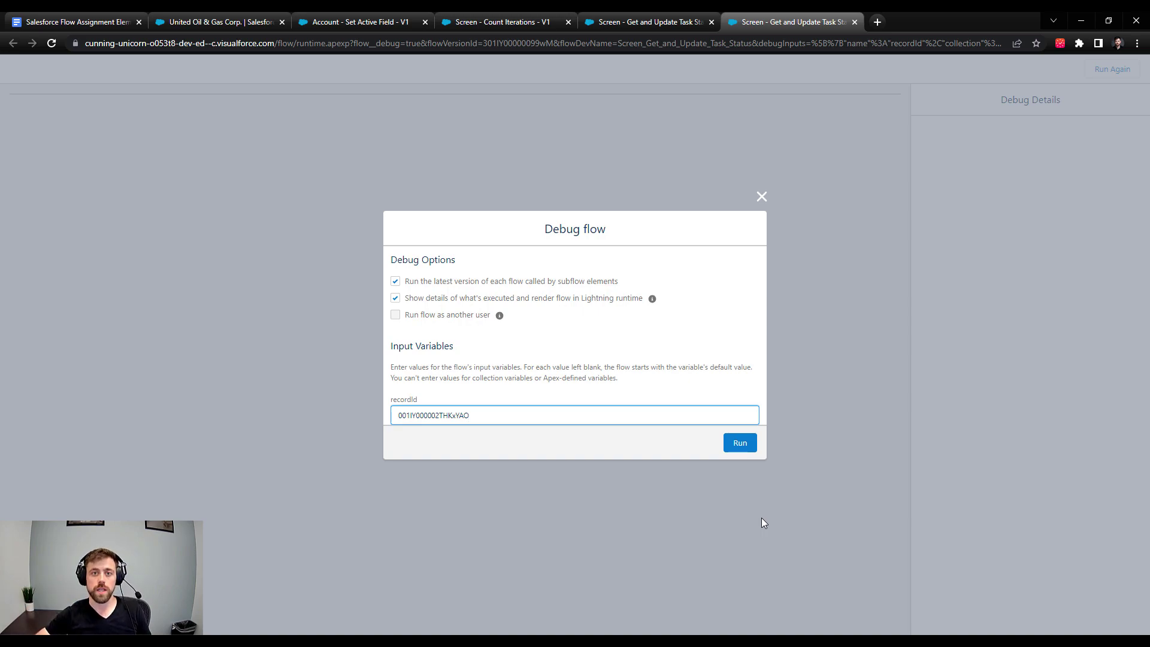
left_click(738, 448)
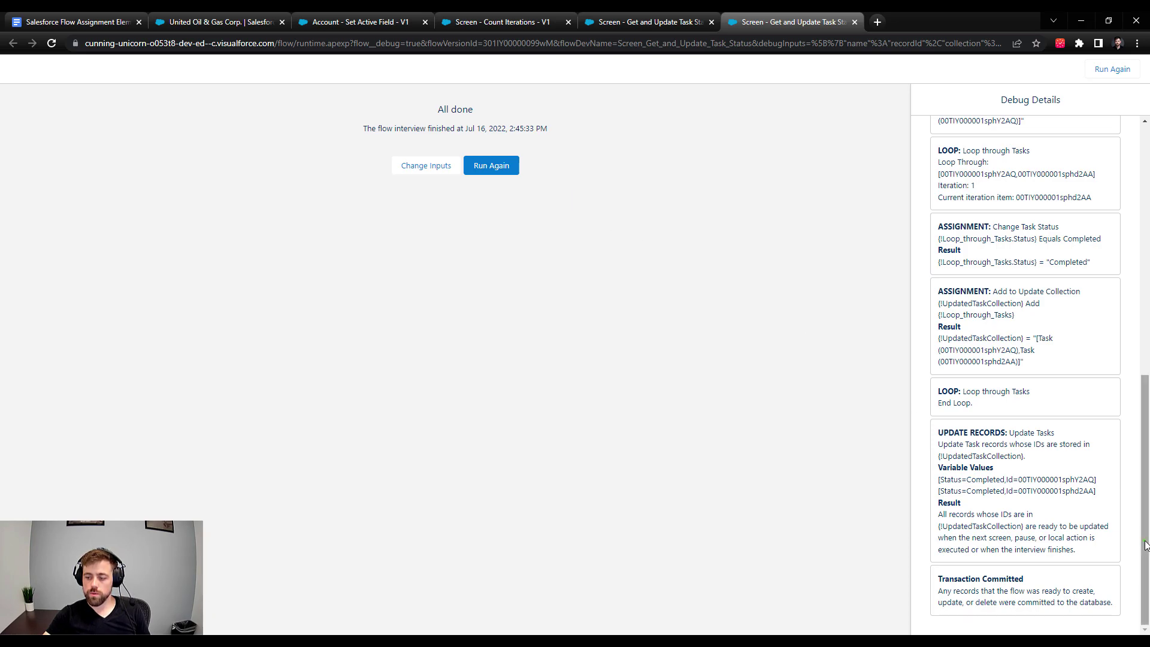
Step: Examine the debug details from the Get Records elements through both loop iterations and assignments to the Update Tasks element
left_click_drag(1144, 544, 1139, 302)
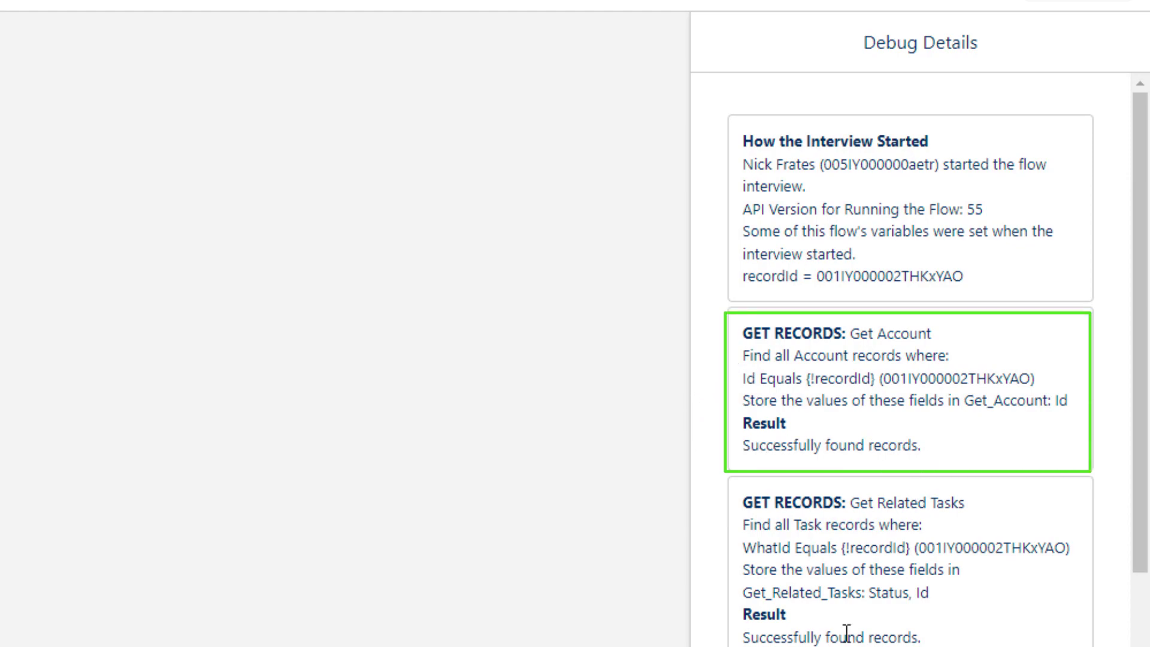
scroll(925, 447, "down", 3)
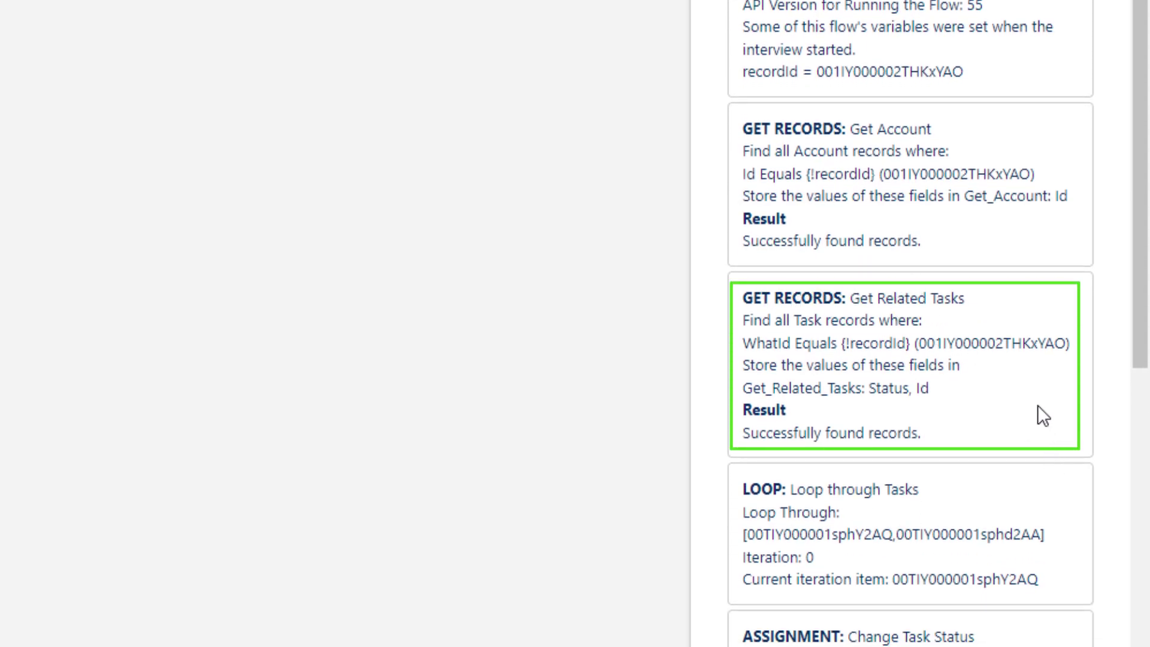
scroll(1038, 411, "down", 3)
scroll(1025, 405, "down", 3)
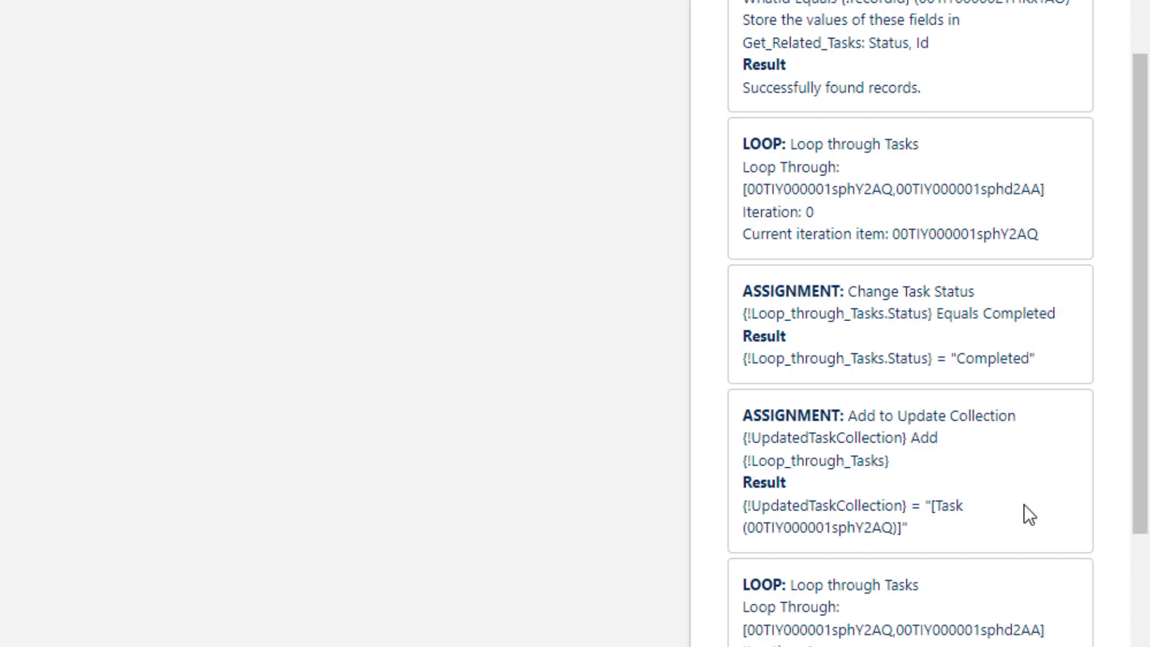
scroll(1023, 504, "down", 4)
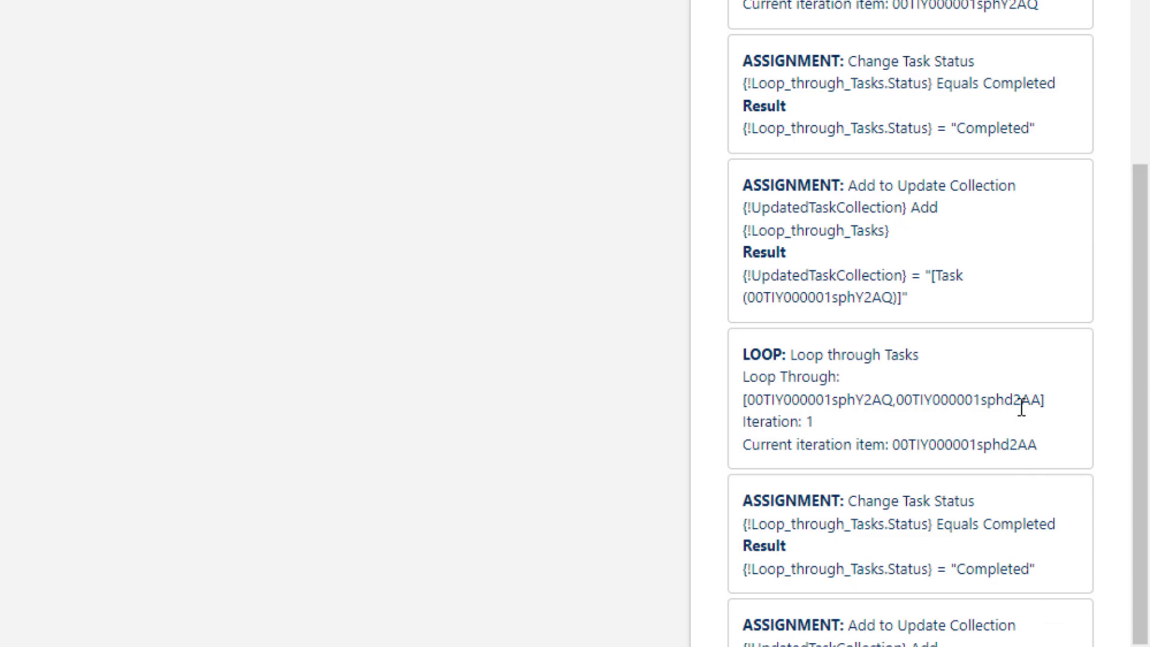
scroll(991, 521, "down", 3)
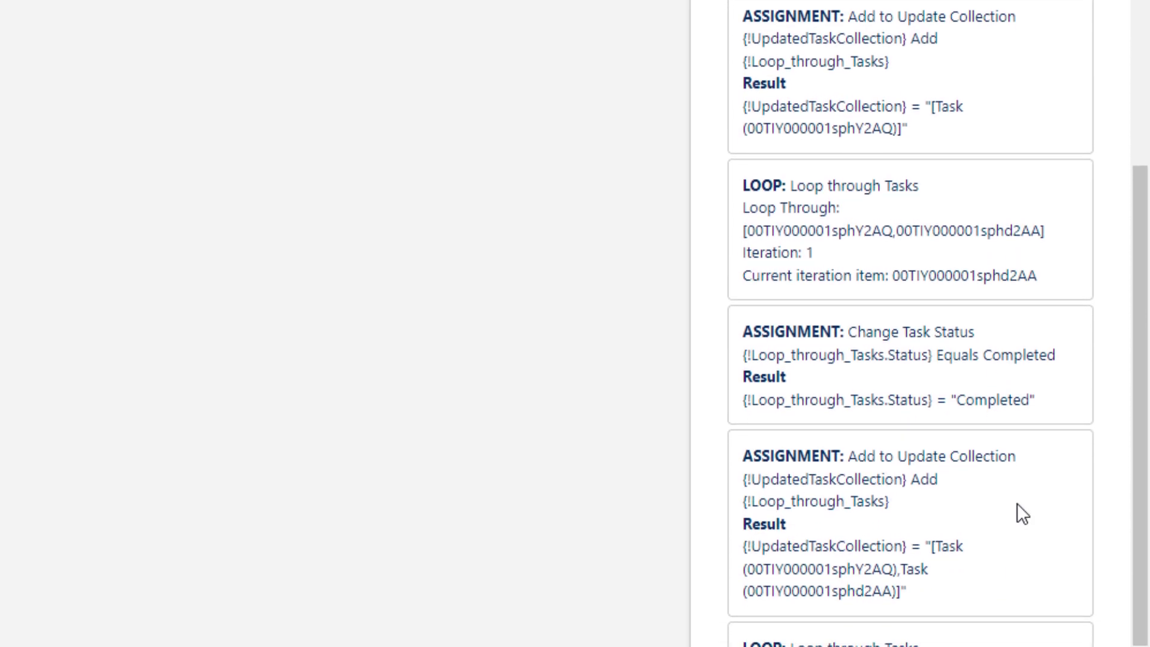
scroll(991, 535, "down", 4)
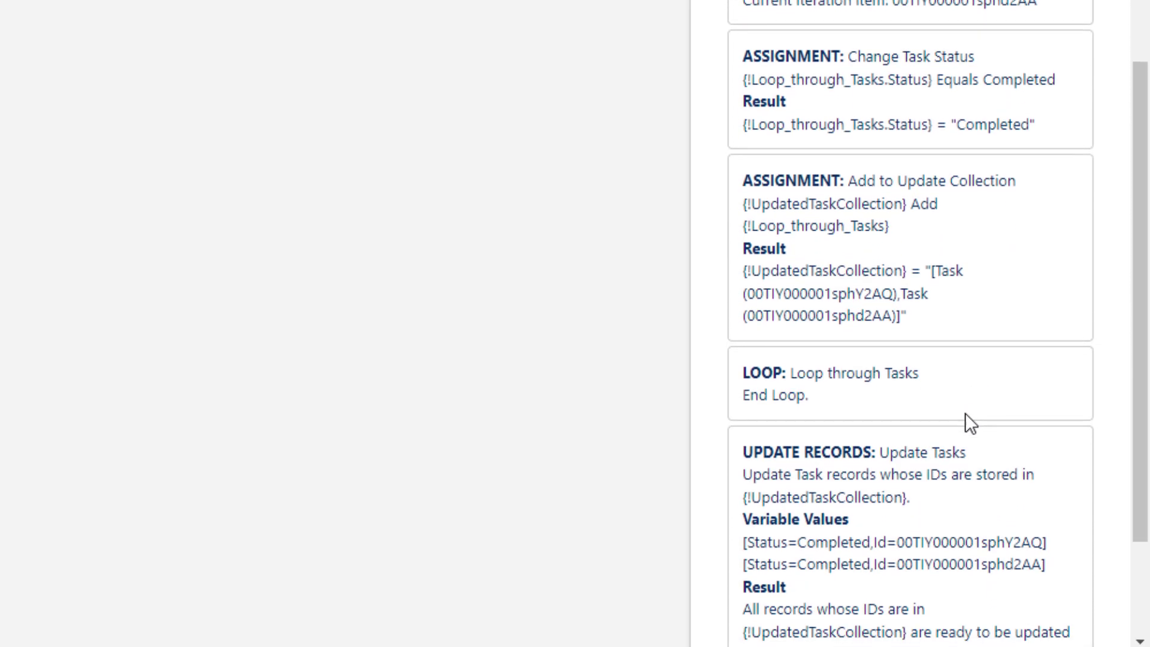
scroll(950, 359, "down", 3)
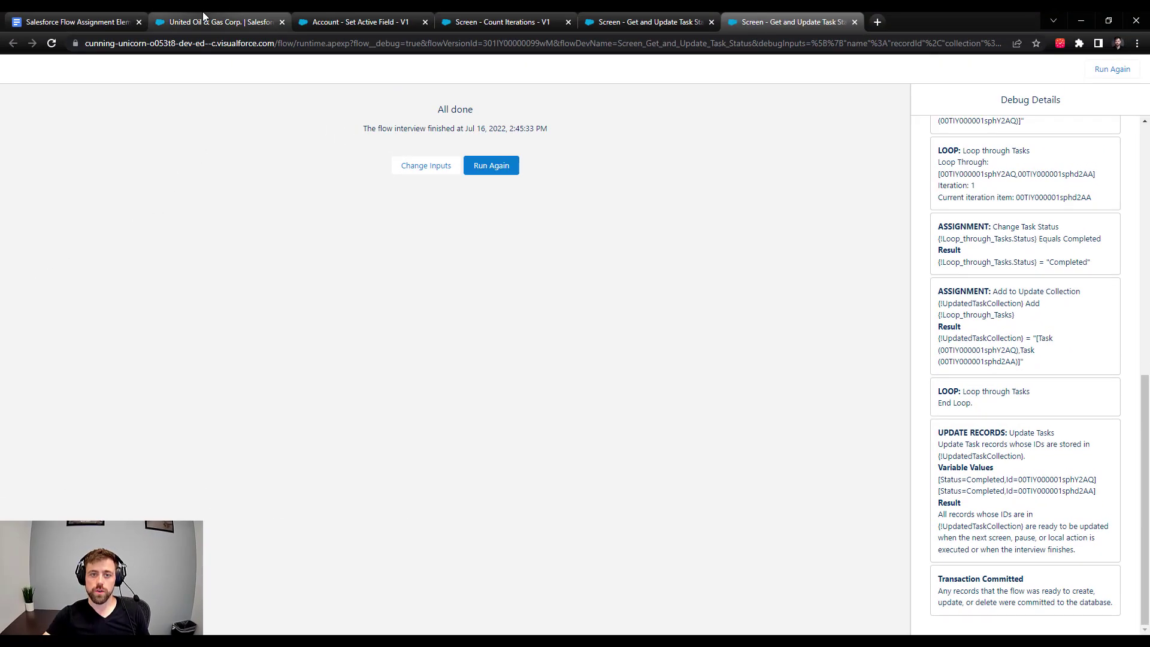
Step: Open task 1 and task 2 from the account in separate tabs to check their Status, and return to the Google Docs notes
left_click(204, 16)
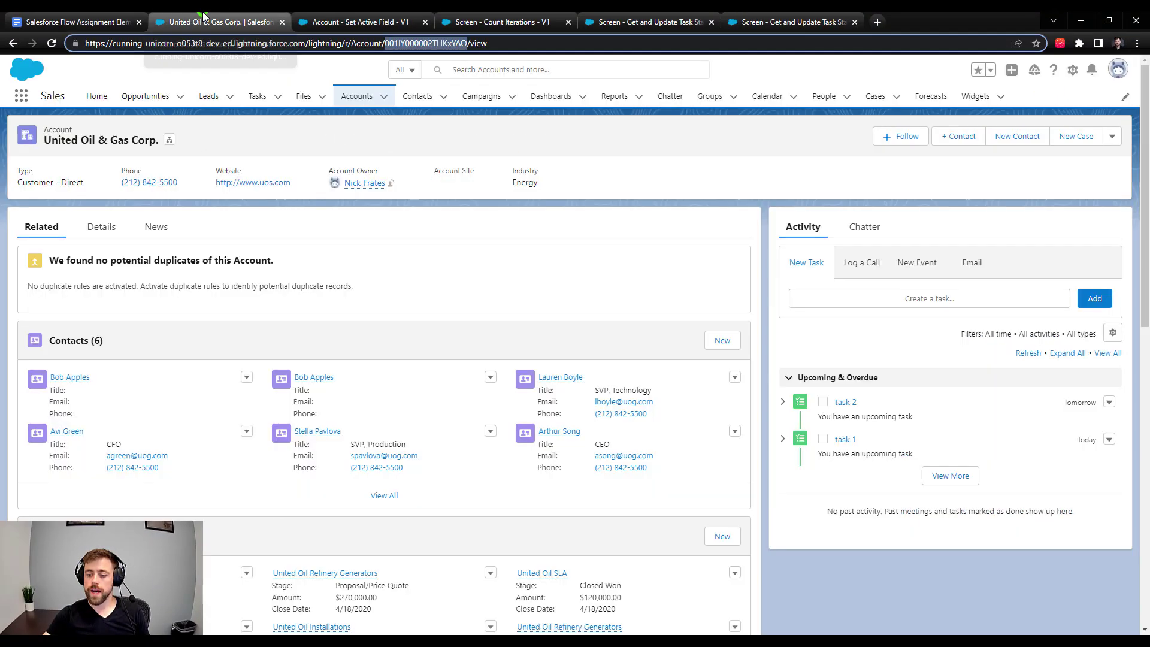
left_click(844, 439, "ctrl")
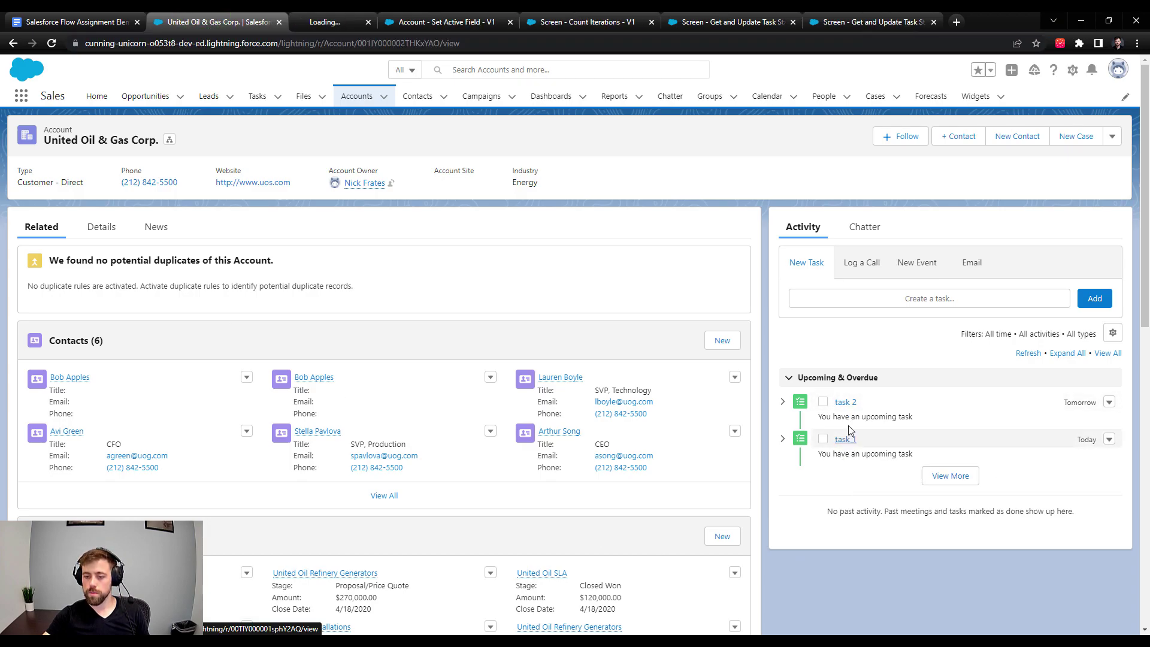
left_click(845, 402, "ctrl")
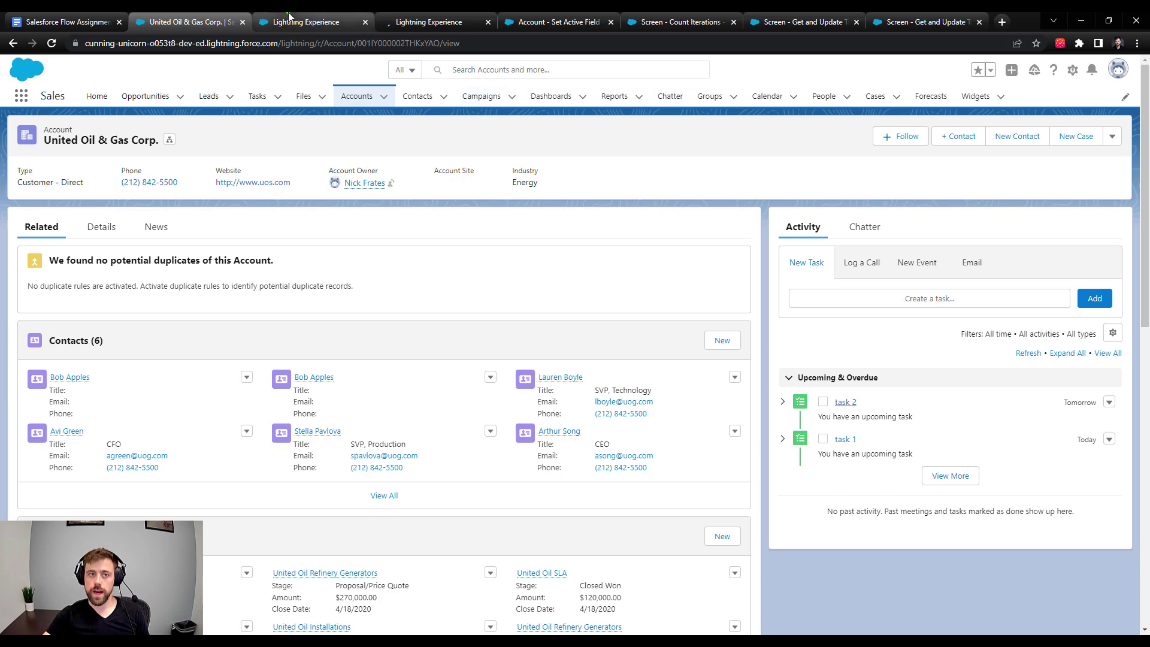
left_click(317, 21)
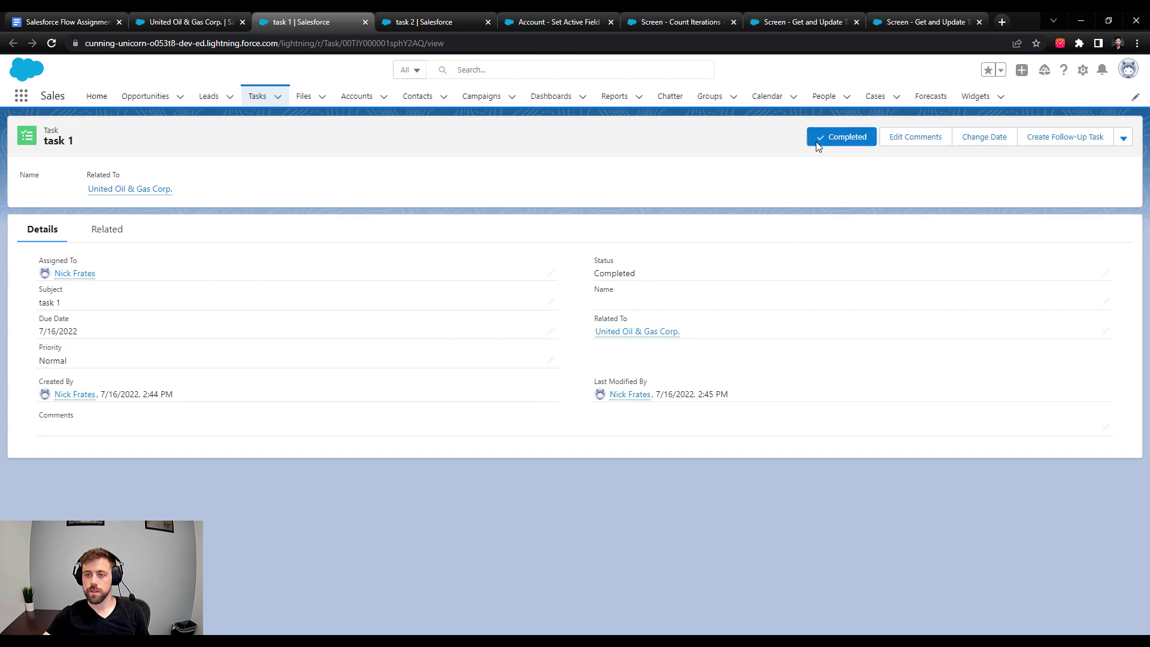
left_click(443, 19)
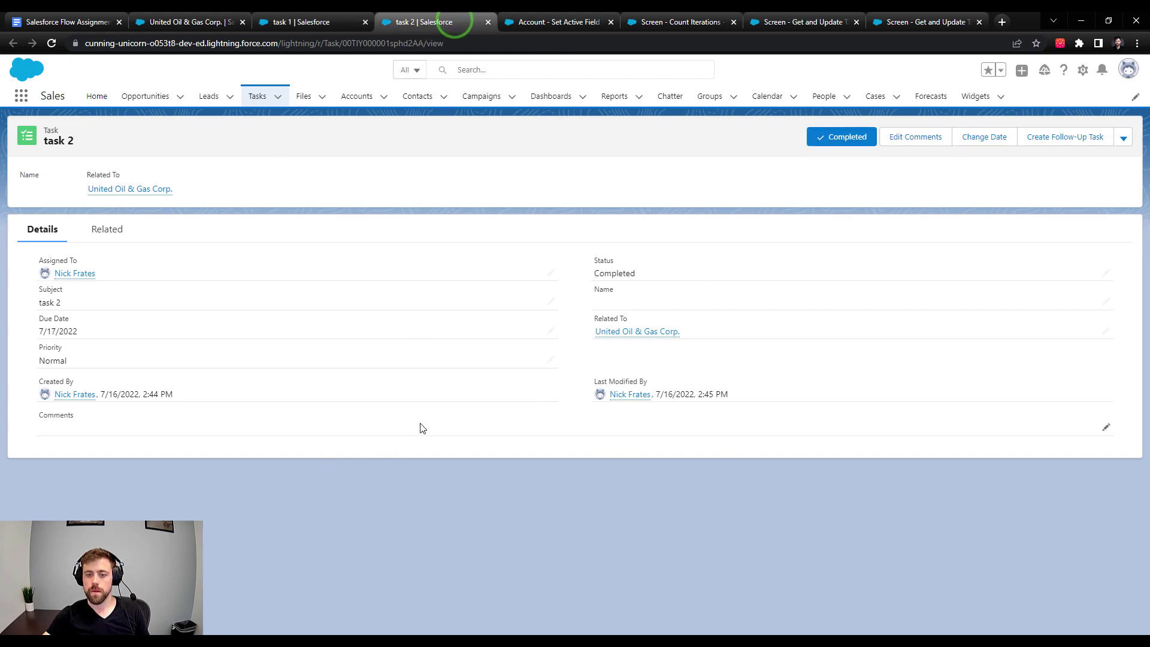
left_click(82, 17)
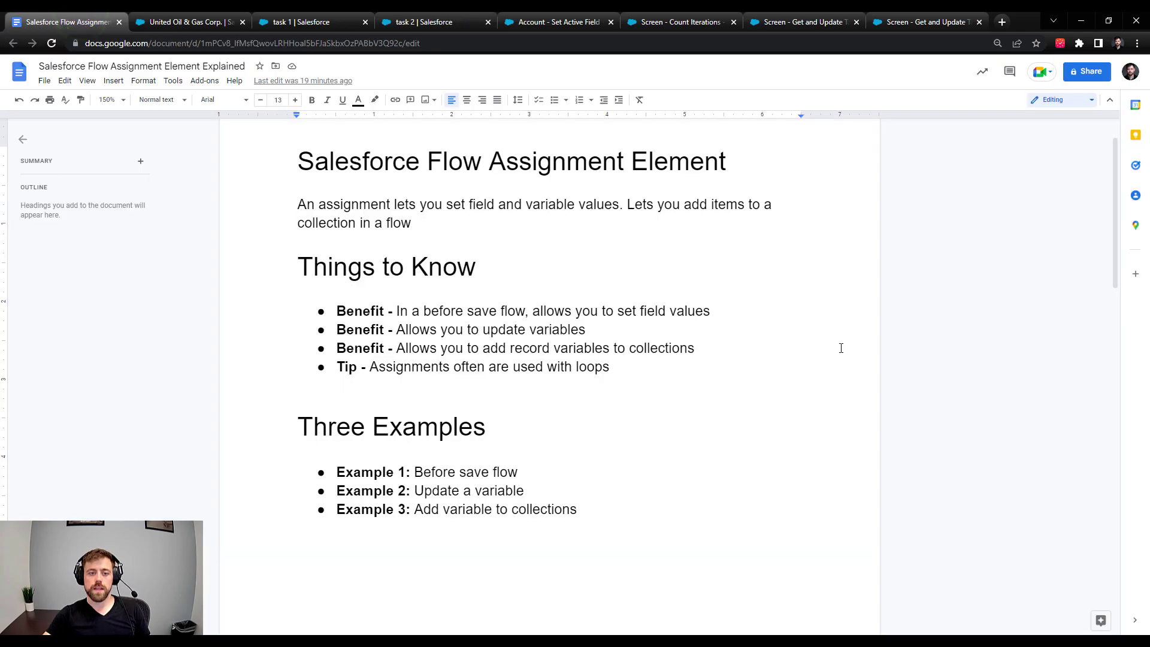